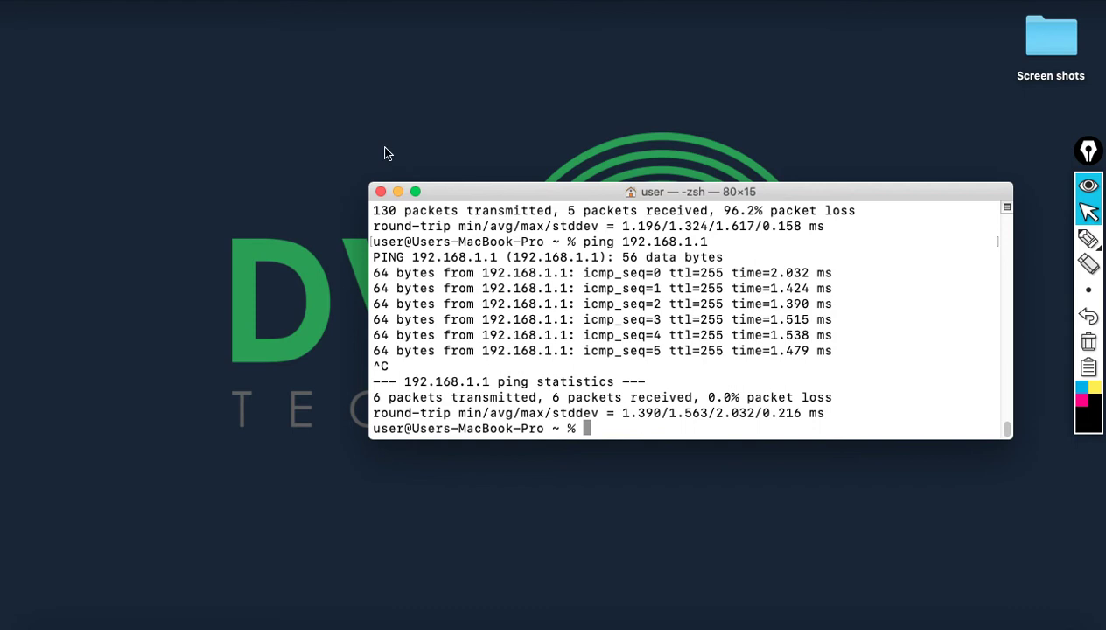
# - Move Terminal aside and load the router page at 192.168.1.1 in Chrome
pyautogui.click(399, 192)
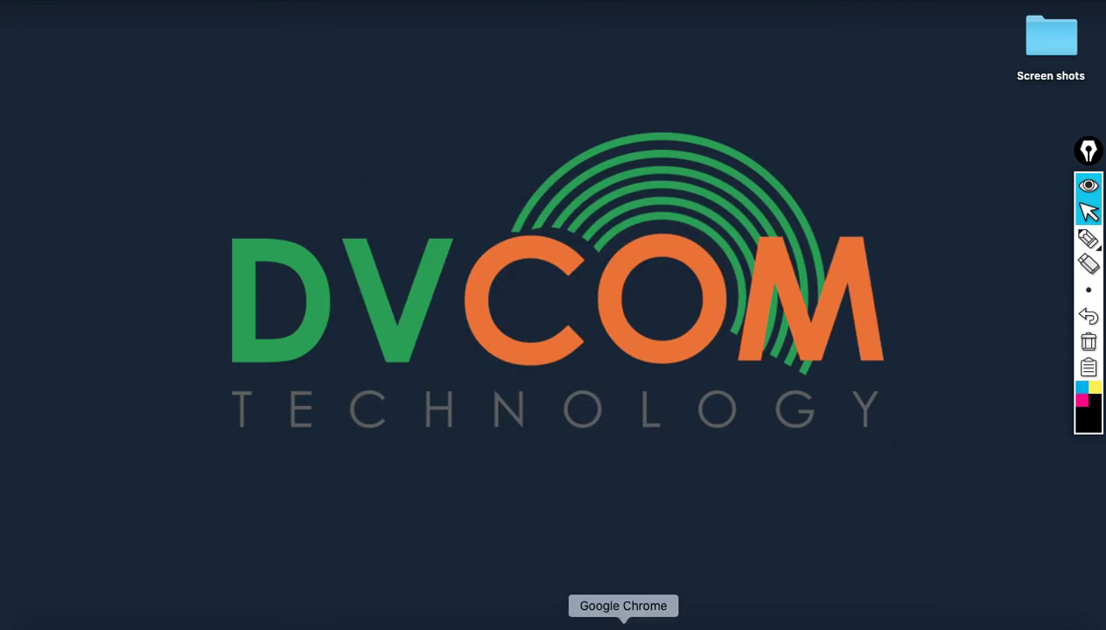
pyautogui.click(625, 622)
pyautogui.click(365, 54)
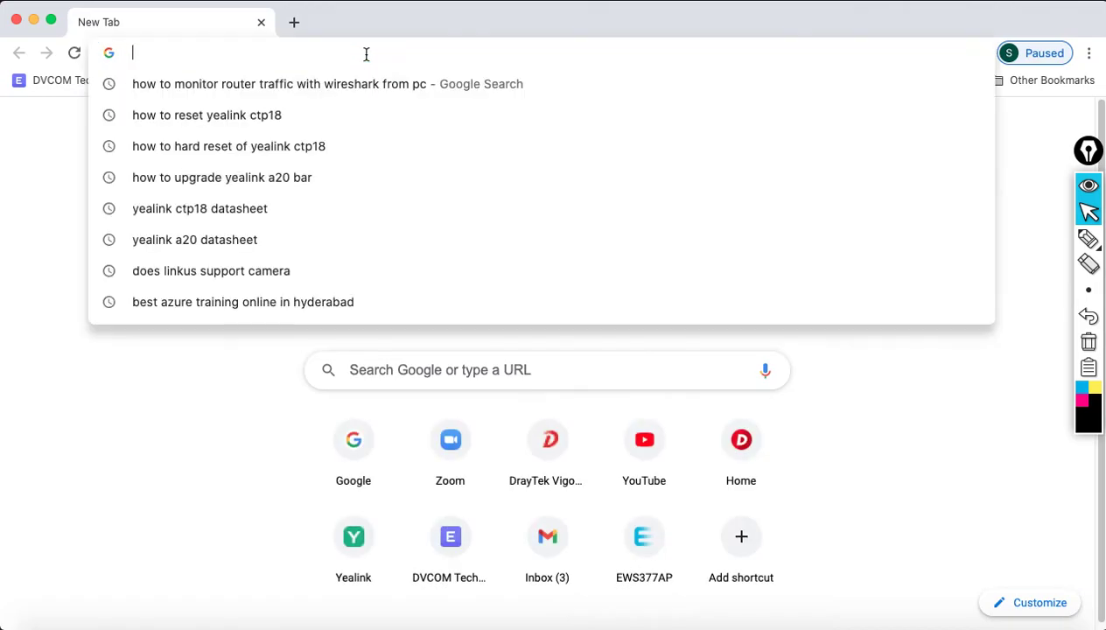
pyautogui.write('192.16')
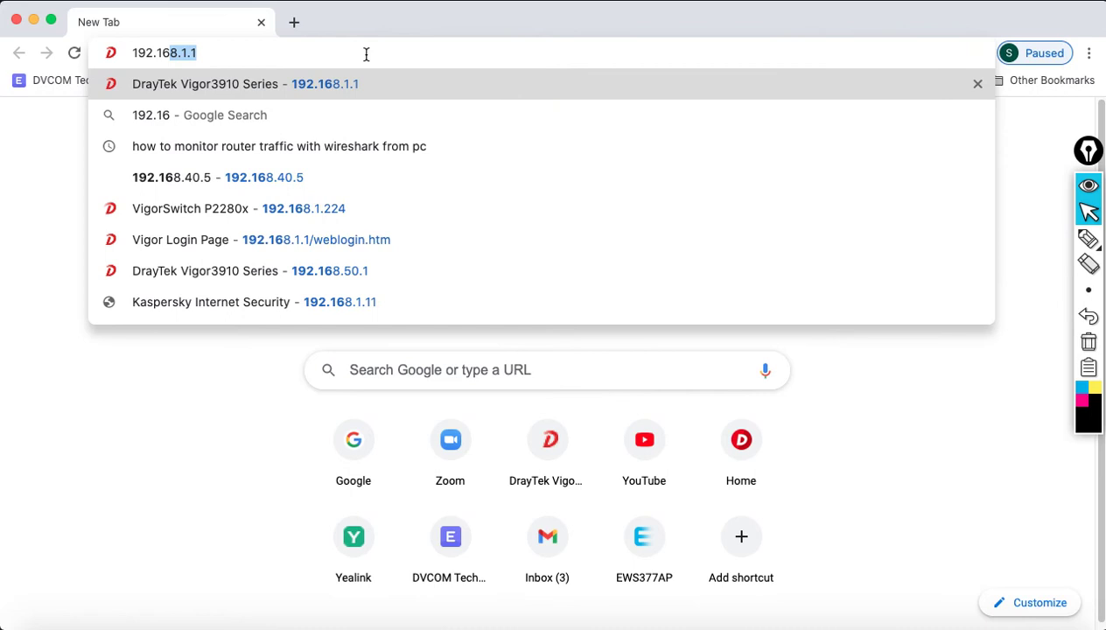
pyautogui.write('8.1.1')
pyautogui.press('Return')
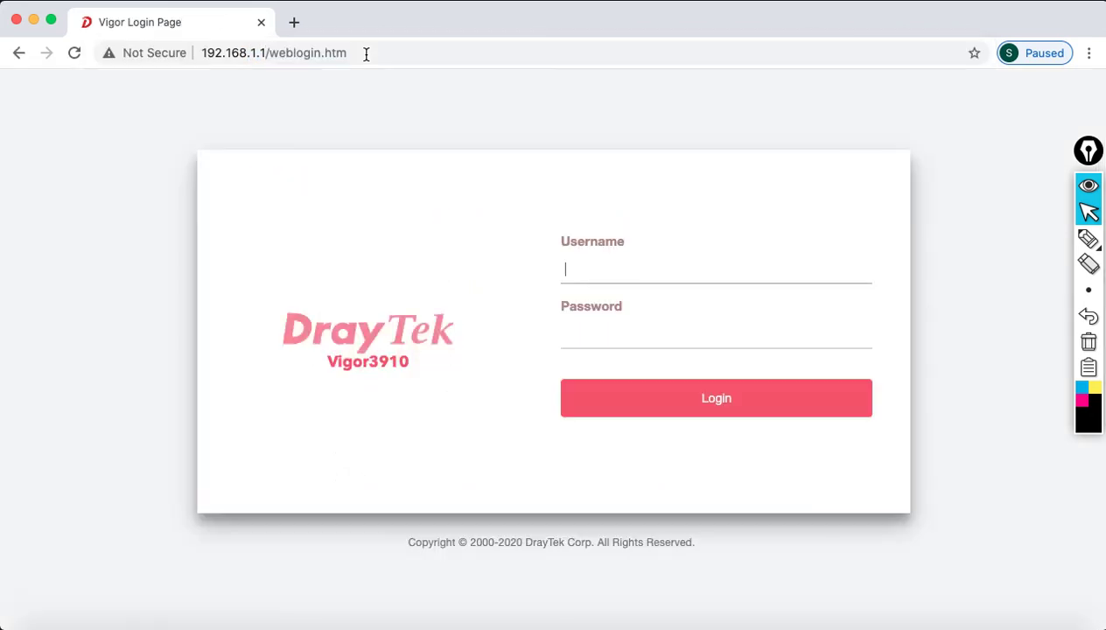
# - Log in with the default username and password and dismiss the default-password warning
pyautogui.write('admin')
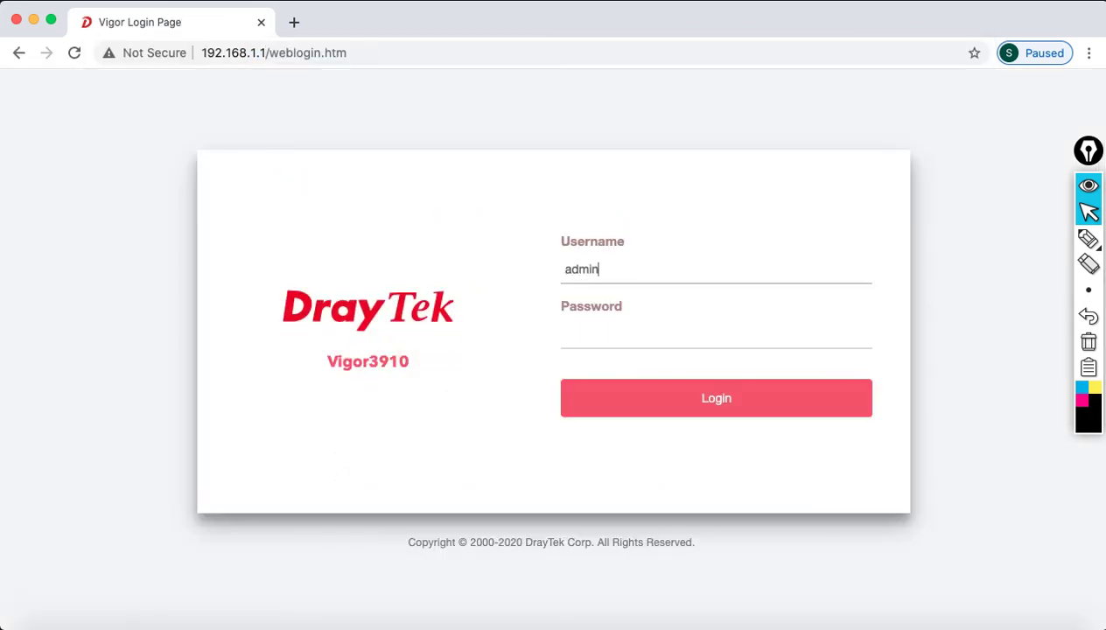
pyautogui.press('Tab')
pyautogui.write('admin')
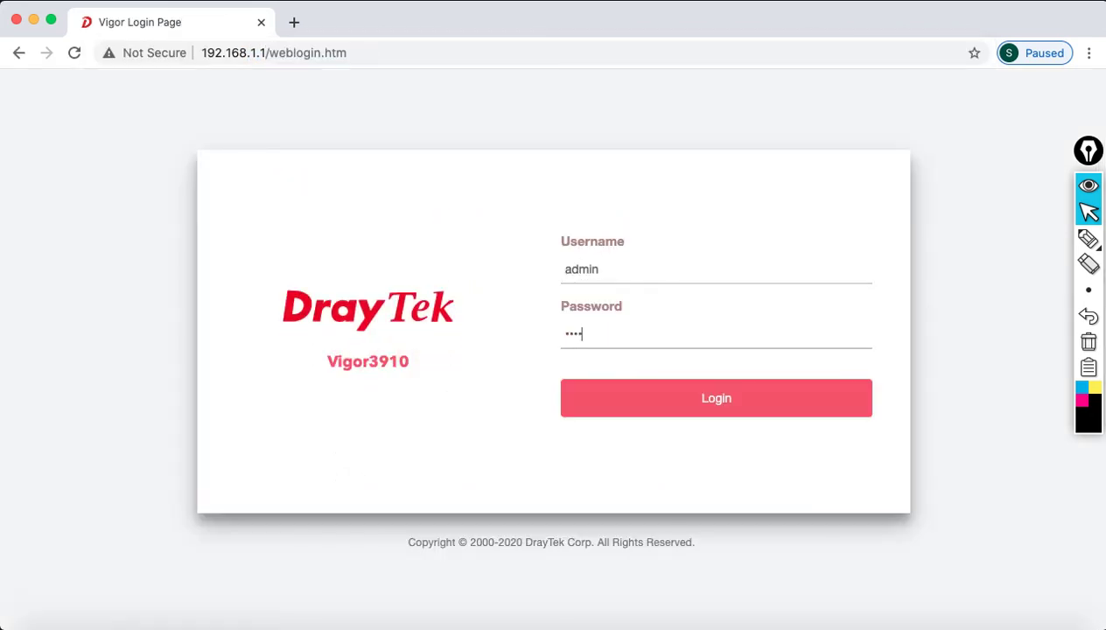
pyautogui.click(727, 415)
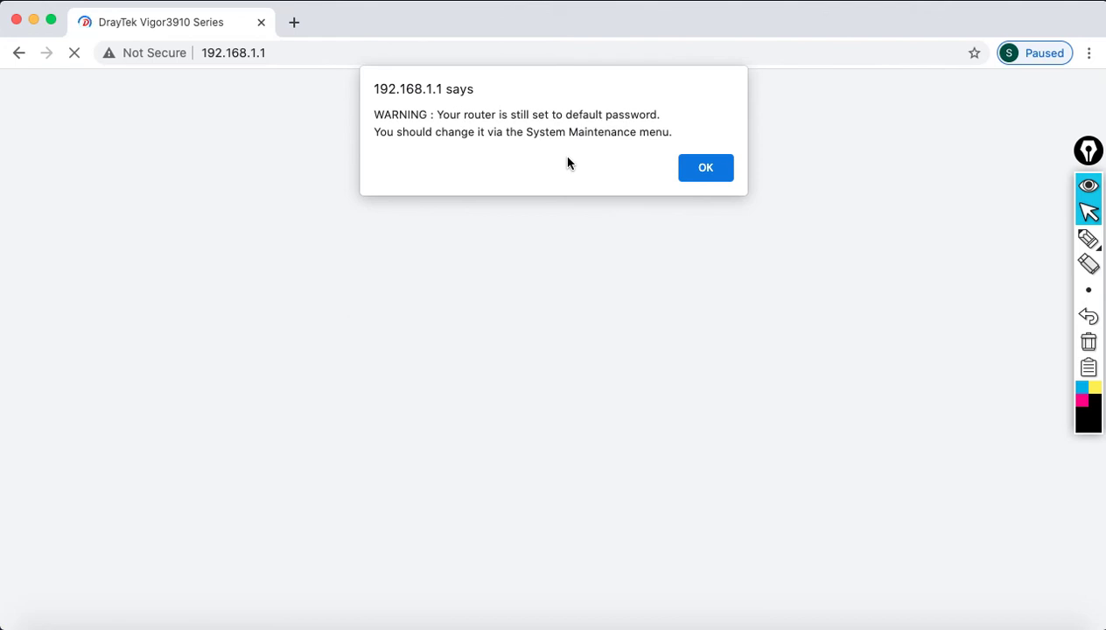
pyautogui.click(692, 165)
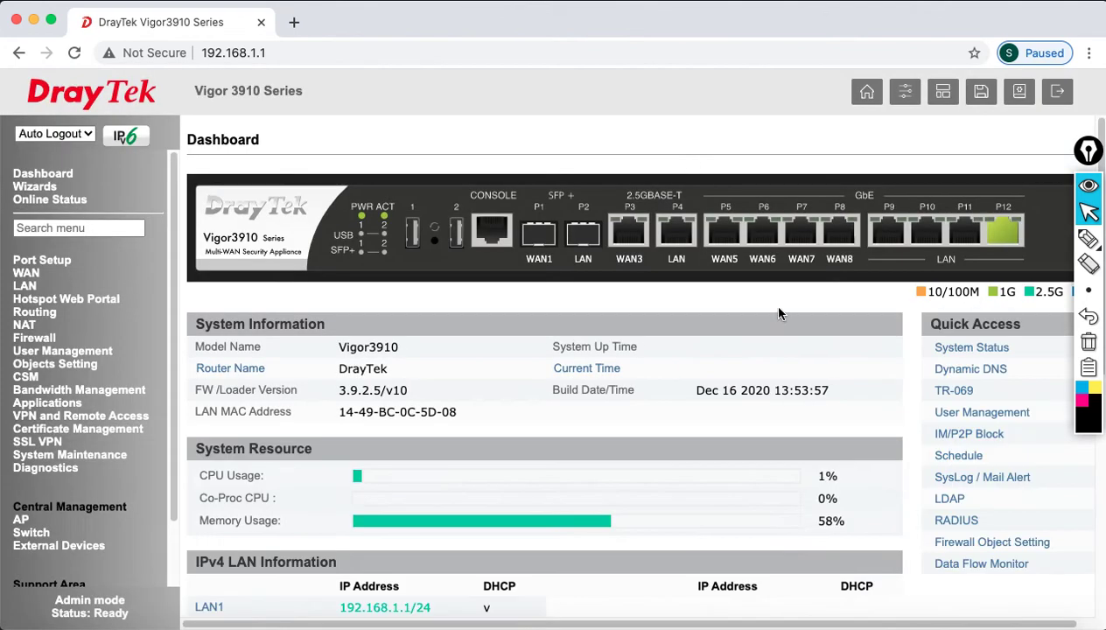
# - Review the lab topology slide, then expand System Maintenance in the router menu
pyautogui.click(883, 626)
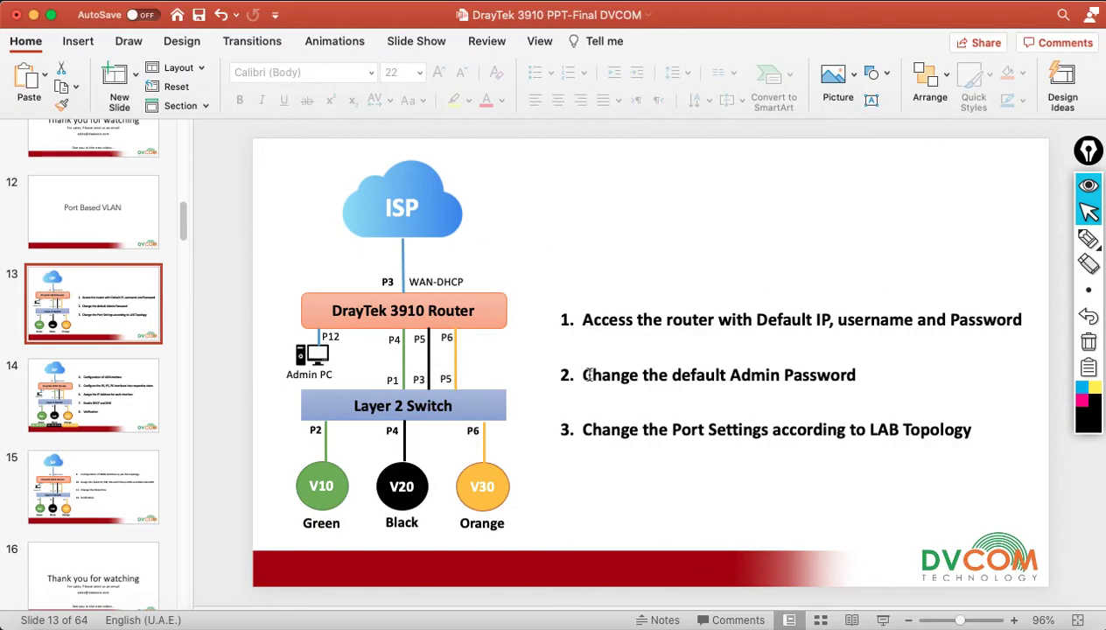
pyautogui.click(34, 16)
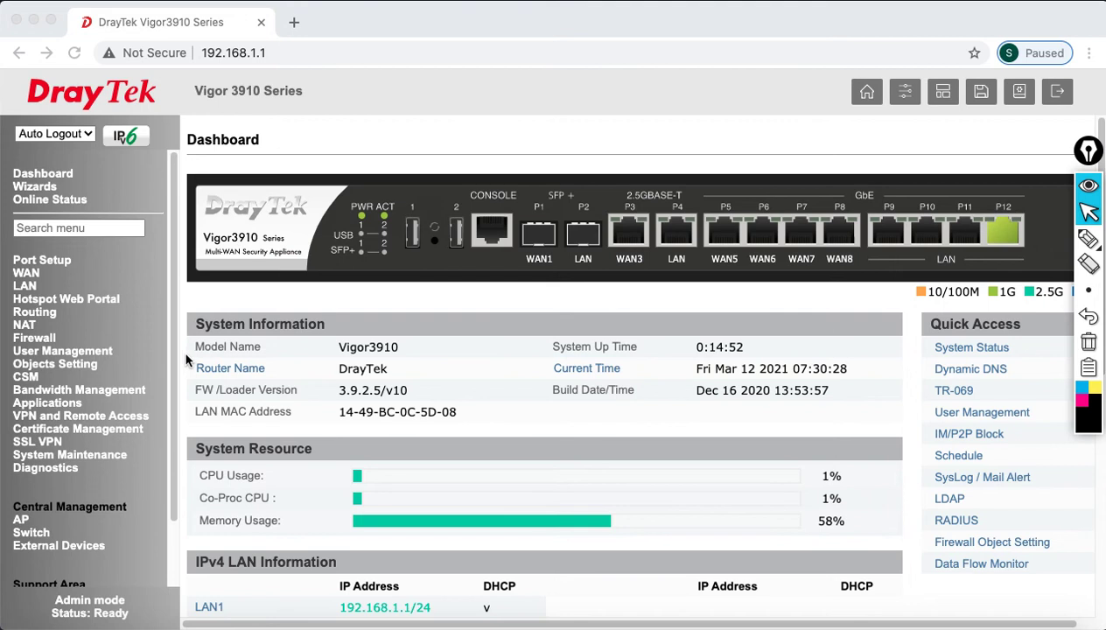
pyautogui.click(98, 455)
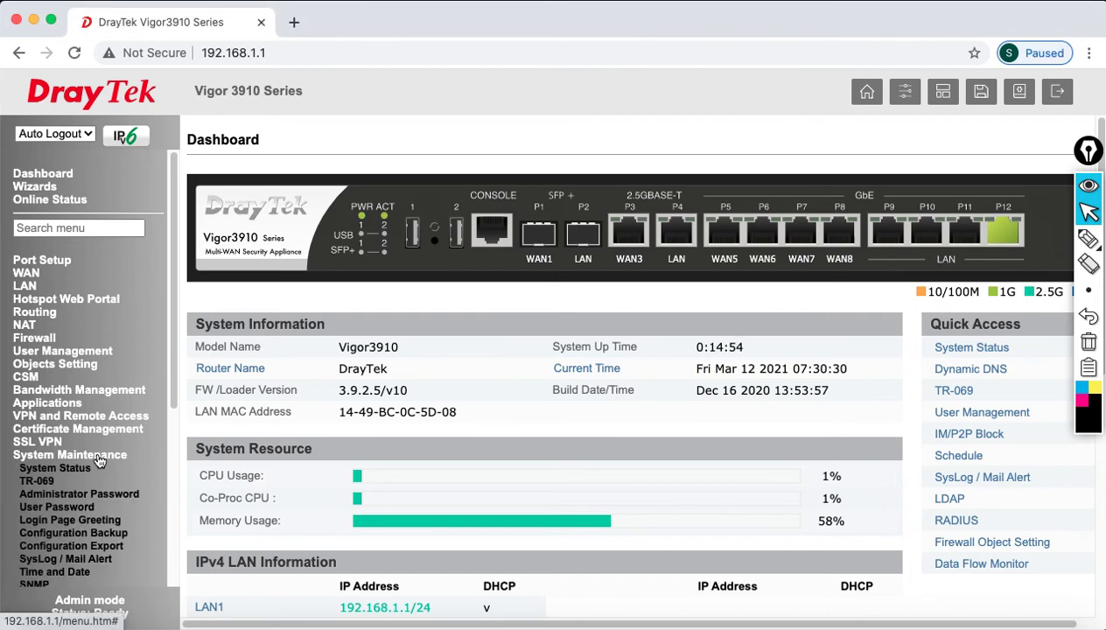
# - Replace the default administrator password with a new one, save it, and log out
pyautogui.click(109, 494)
pyautogui.click(629, 207)
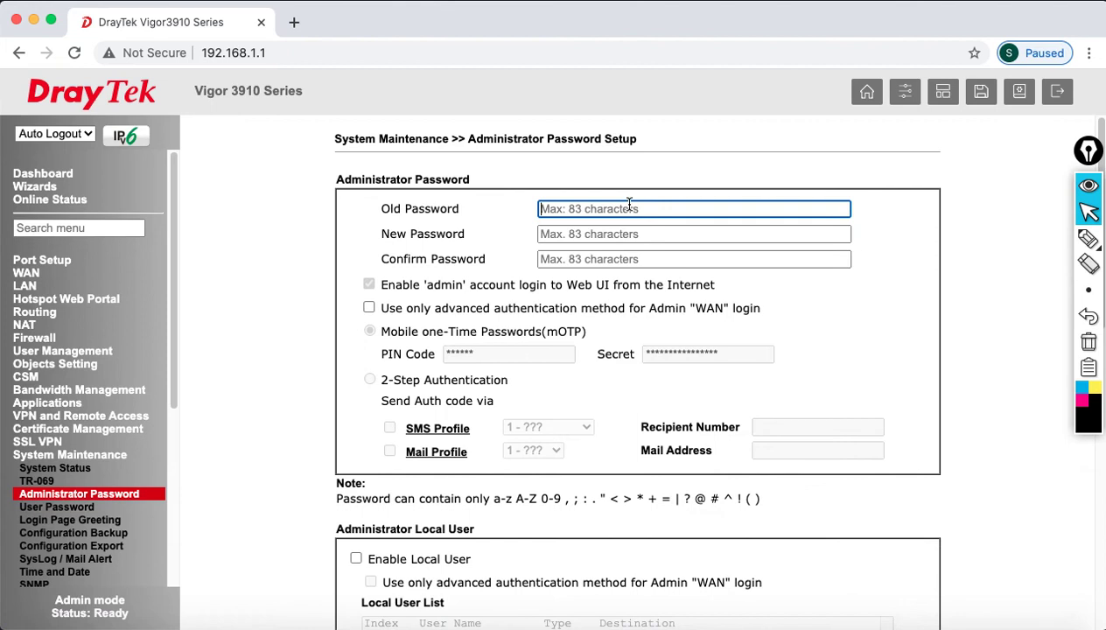
pyautogui.write('admin')
pyautogui.press('Tab')
pyautogui.write('a')
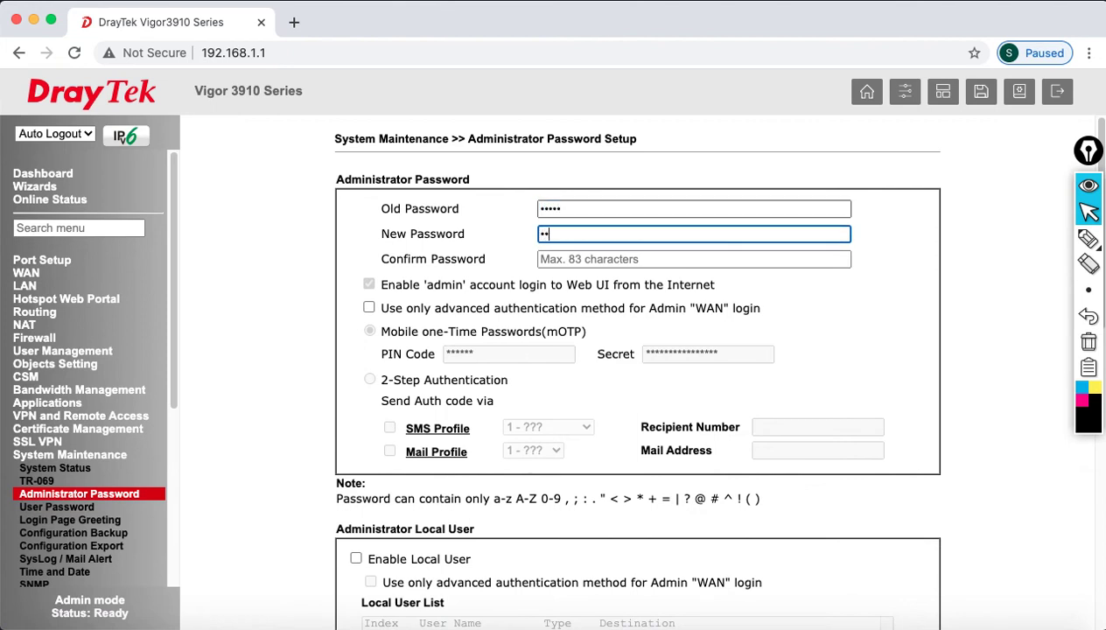
pyautogui.write('3')
pyautogui.press('Tab')
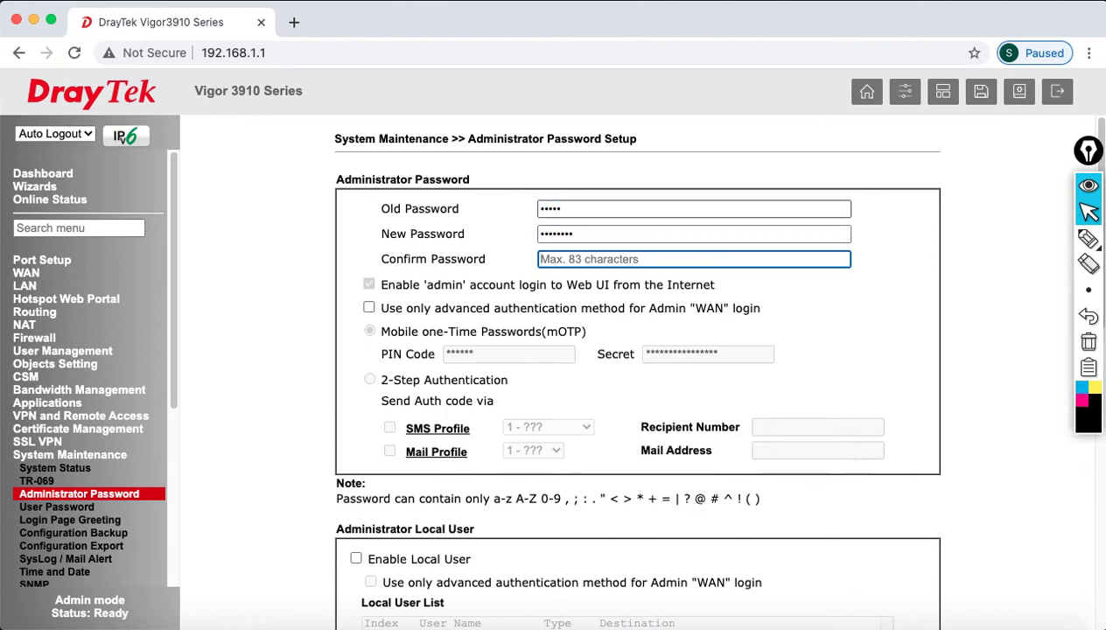
pyautogui.write('a')
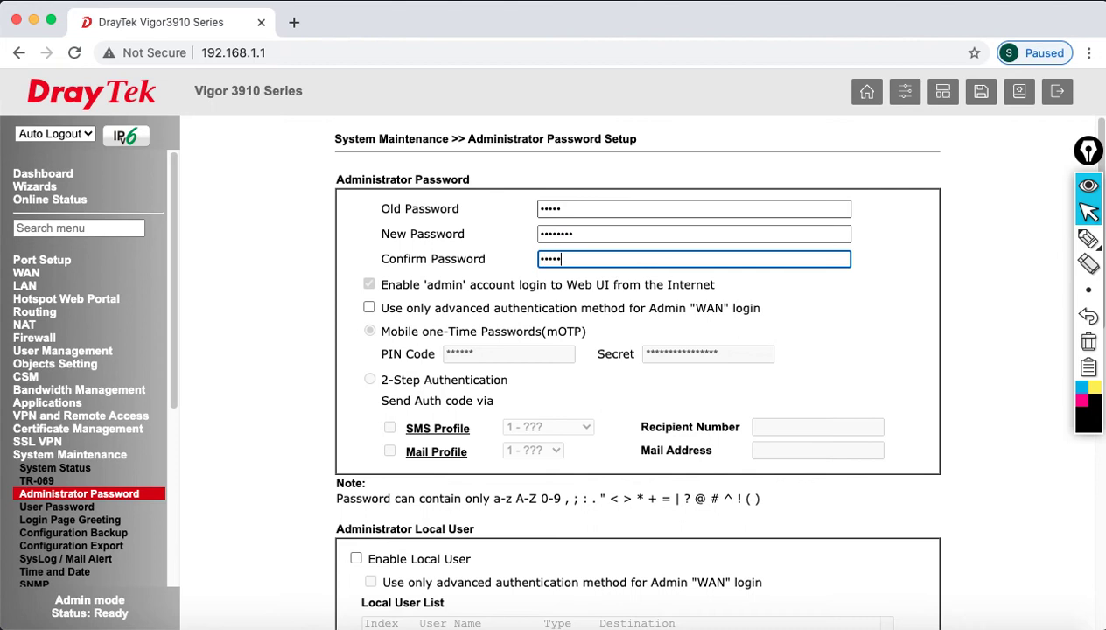
pyautogui.scroll(-10, 639, 359)
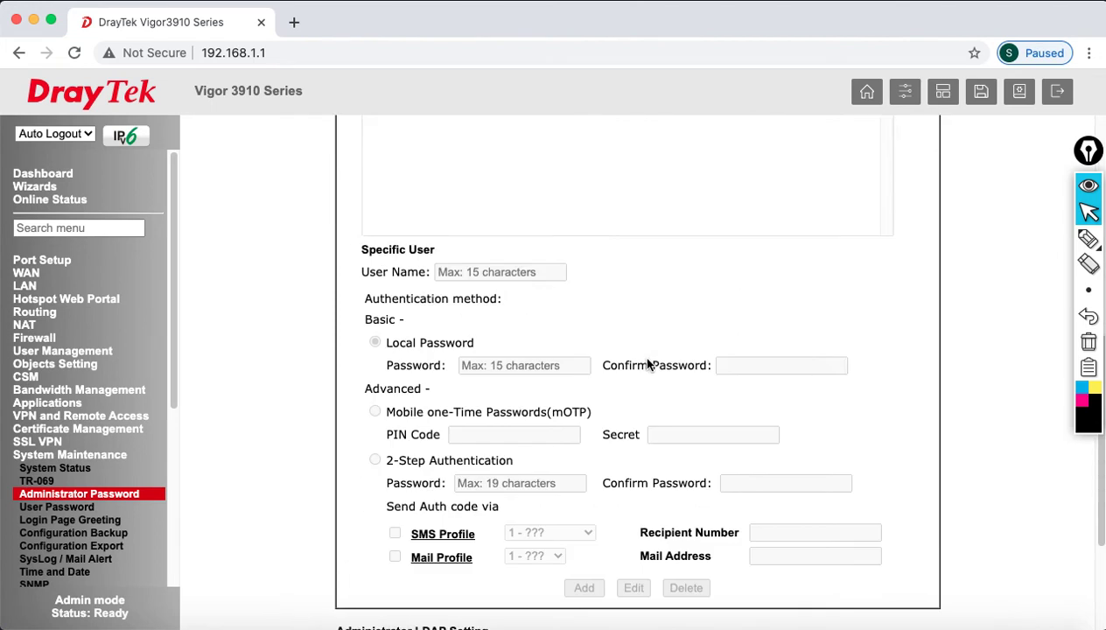
pyautogui.click(645, 588)
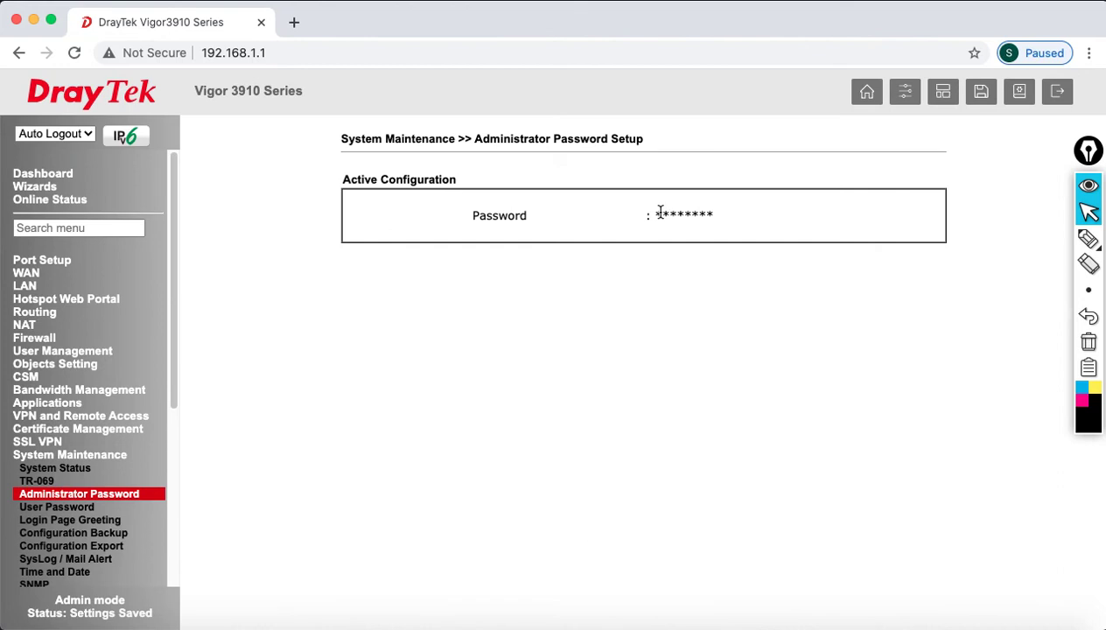
pyautogui.moveTo(661, 215); pyautogui.dragTo(733, 219)
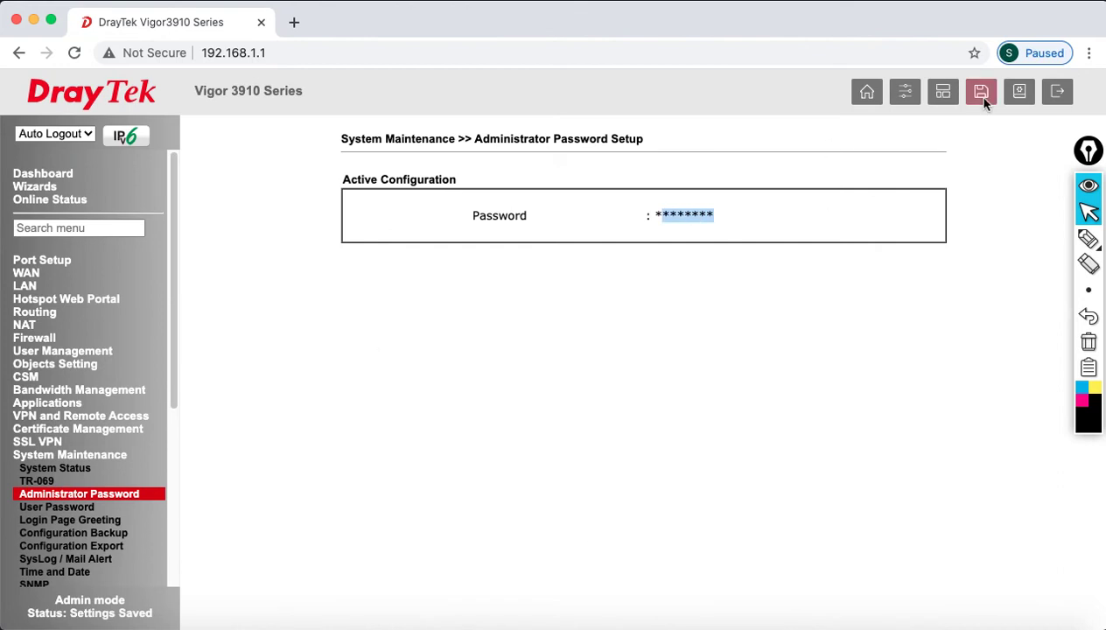
pyautogui.click(1061, 94)
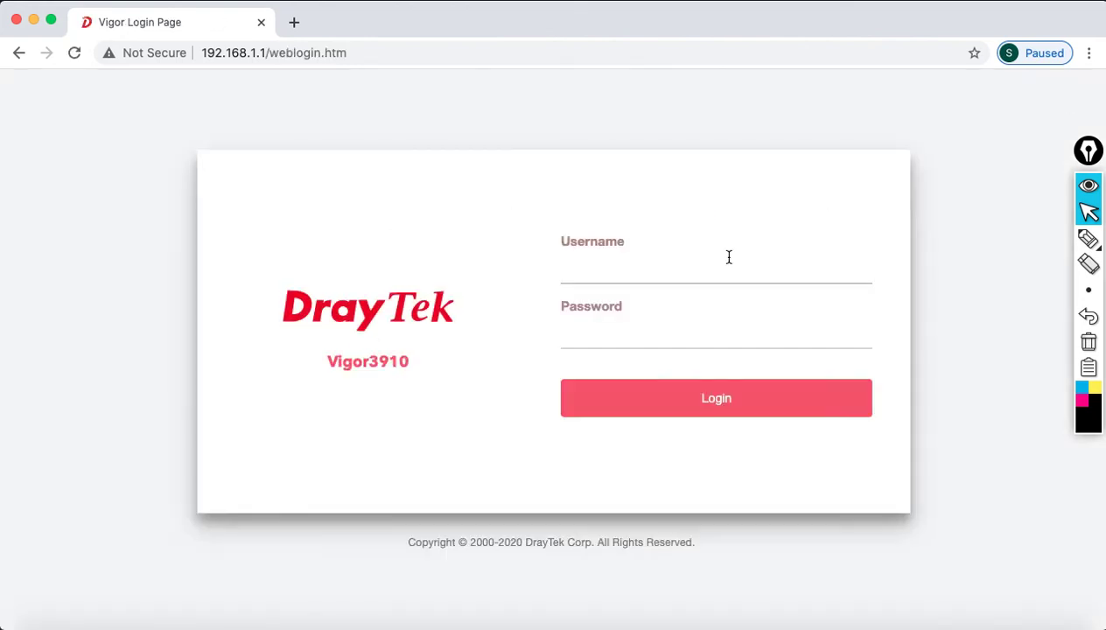
# - Attempt a login with the old default password and see it rejected
pyautogui.write('admin')
pyautogui.click(566, 333)
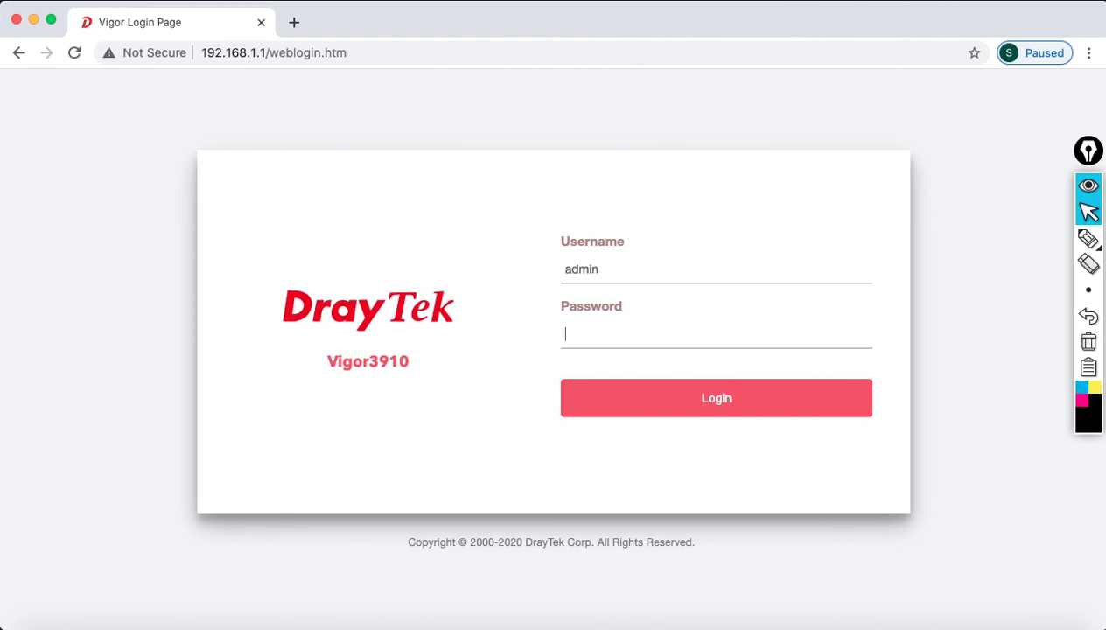
pyautogui.write('admin')
pyautogui.click(751, 413)
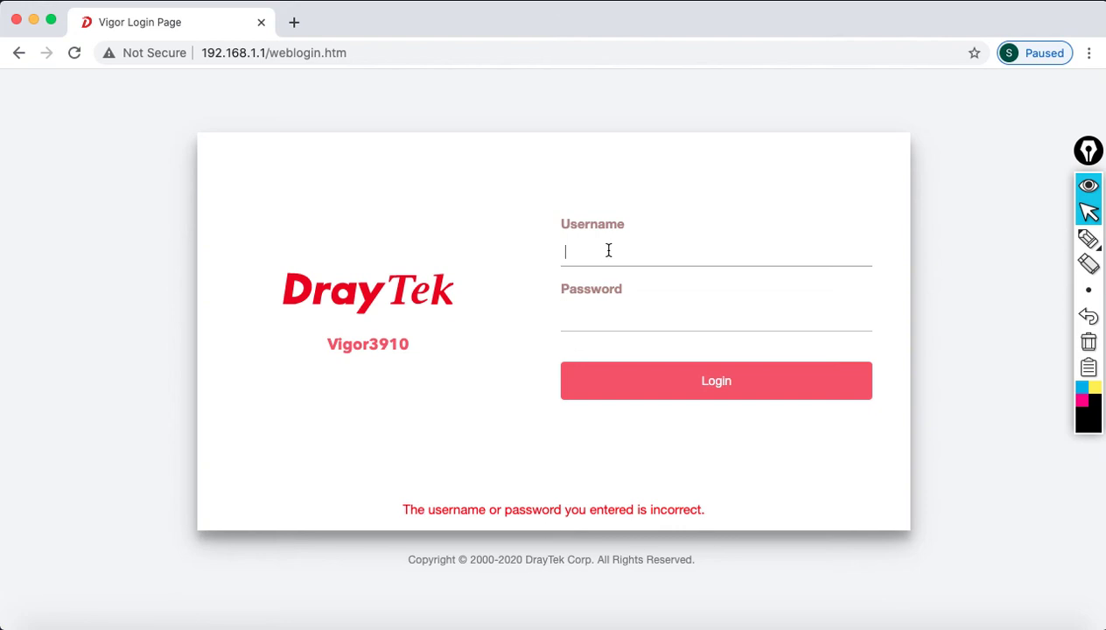
# - Log in successfully using the new administrator password
pyautogui.write('admin')
pyautogui.press('Tab')
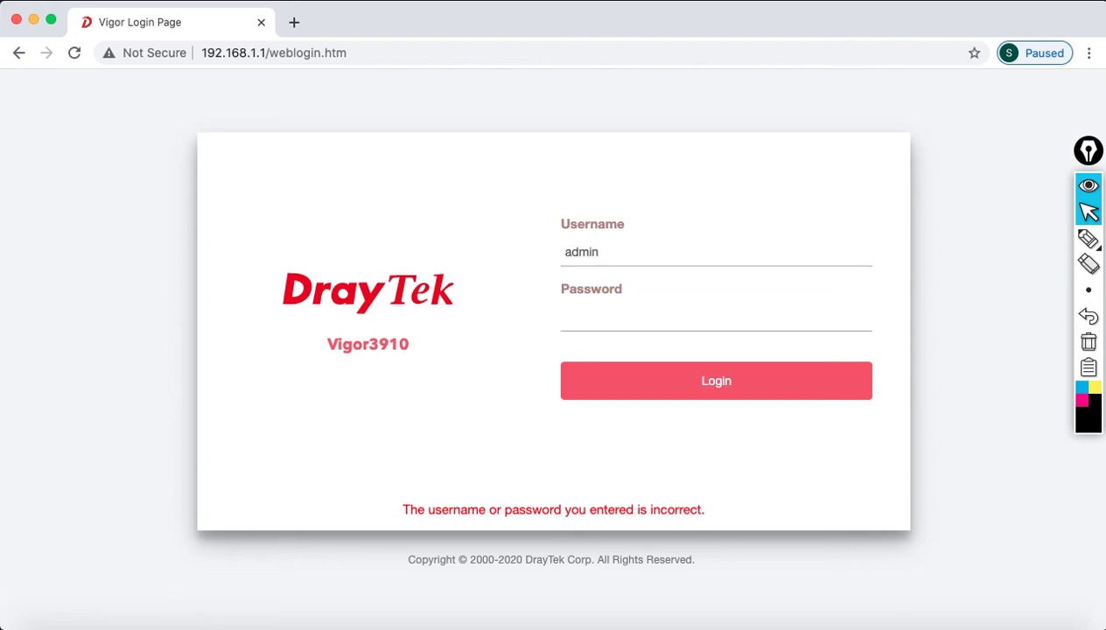
pyautogui.write('••••••••')
pyautogui.click(711, 392)
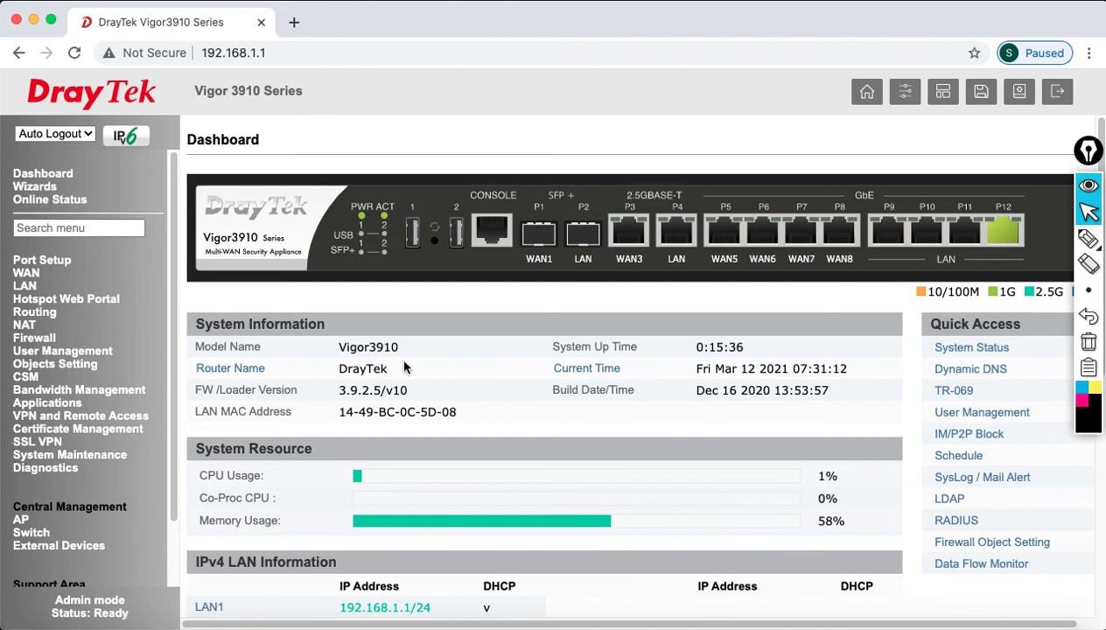
# - Review lab slide 13, return to the router, and open the Auto Logout choices
pyautogui.click(875, 623)
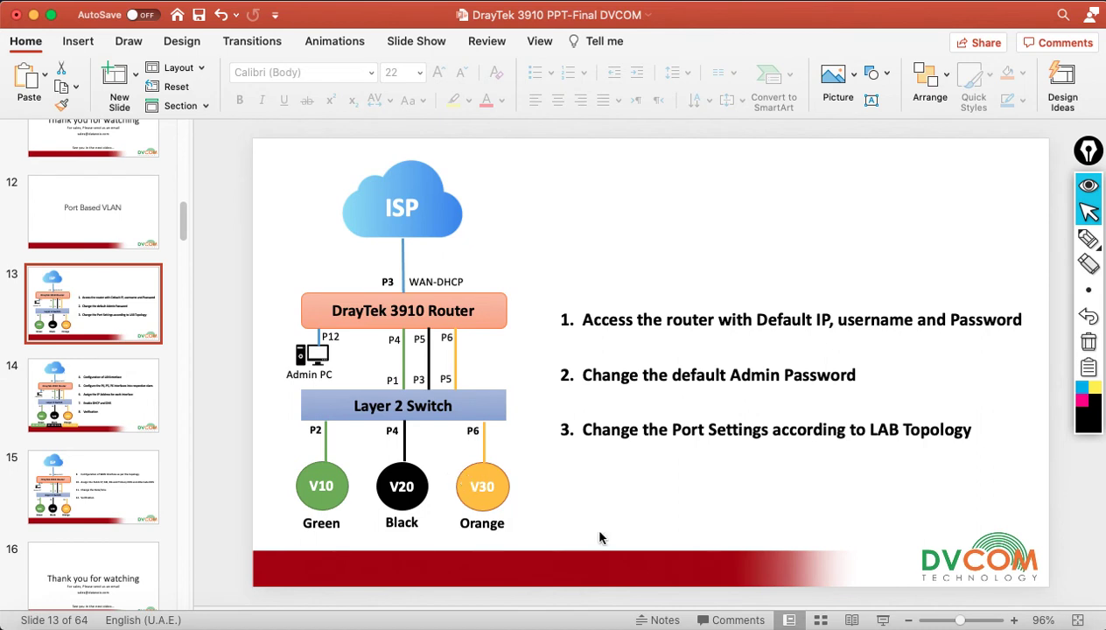
pyautogui.click(33, 16)
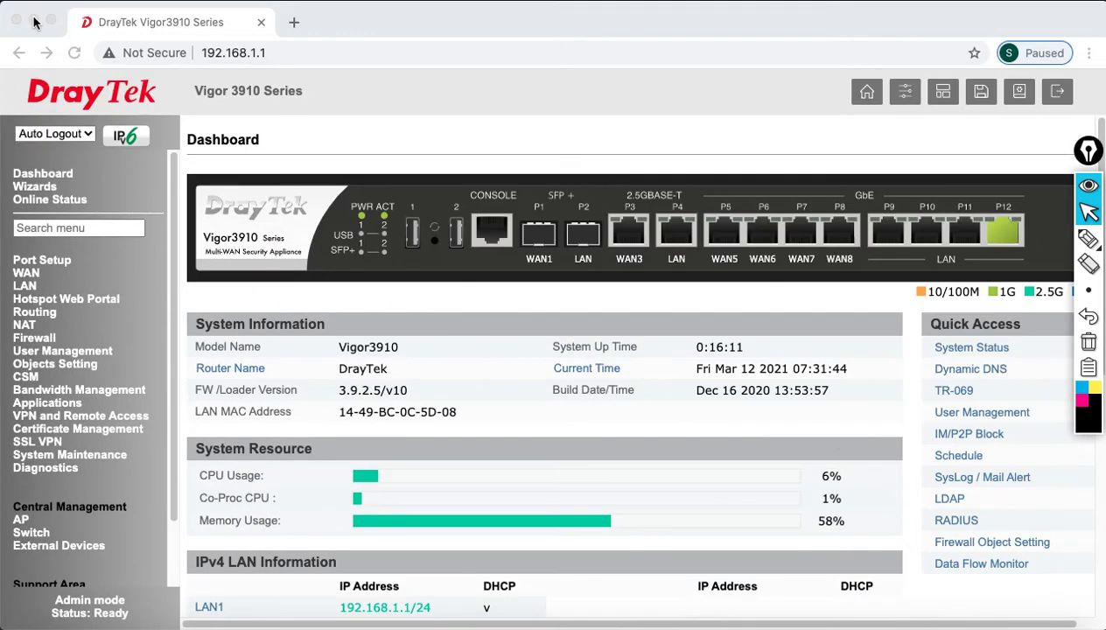
pyautogui.click(44, 133)
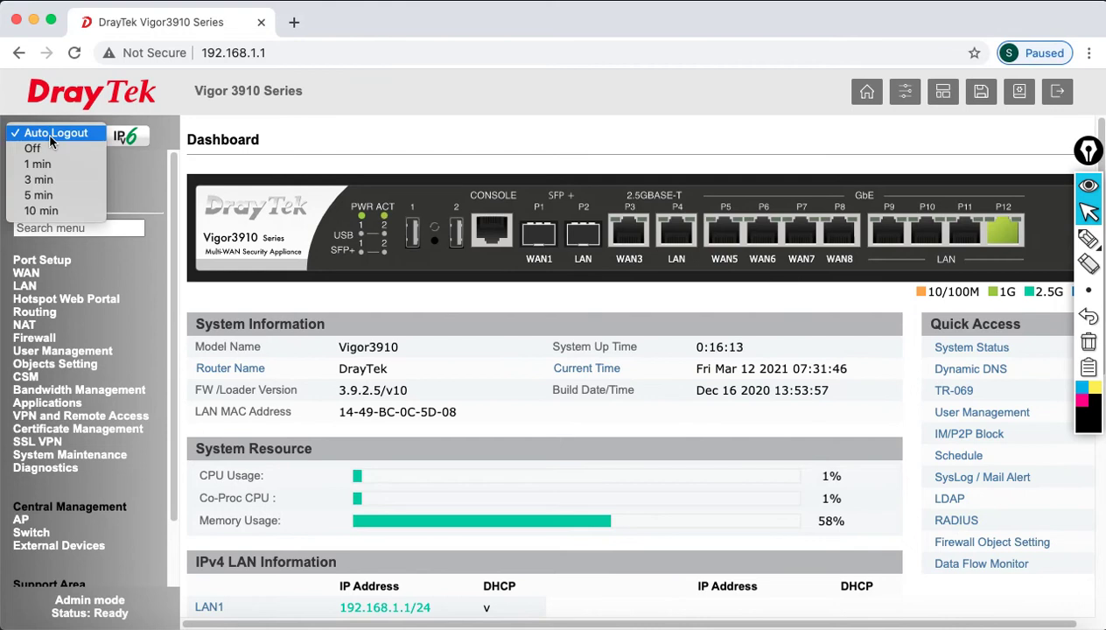
# - Turn Auto Logout Off and check LAN 1's address 192.168.1.1 in LAN General Setup
pyautogui.click(49, 149)
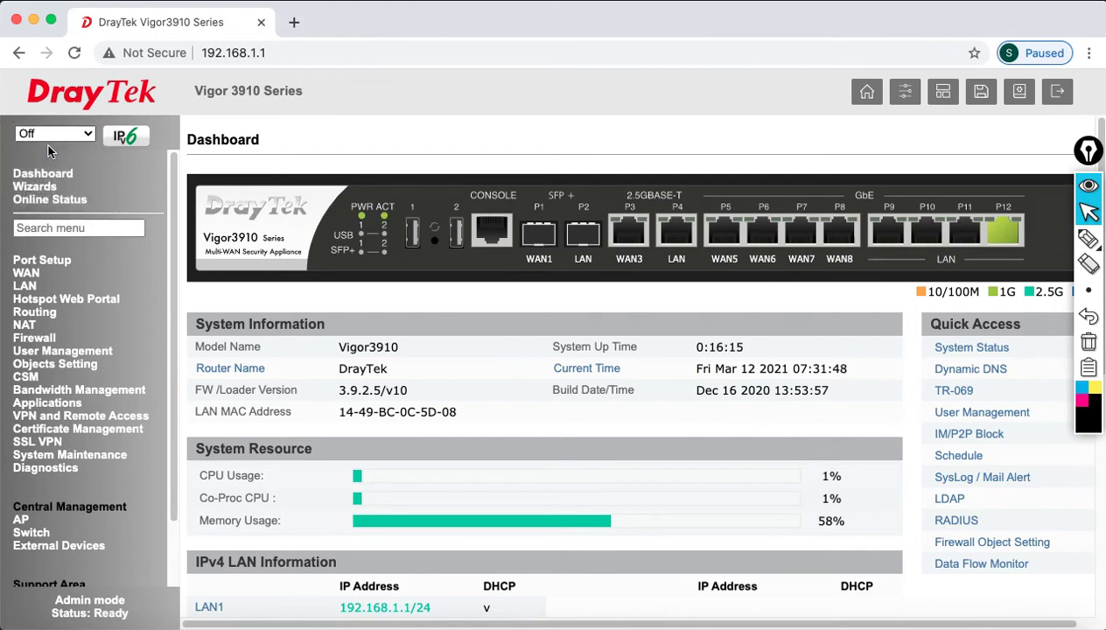
pyautogui.click(24, 288)
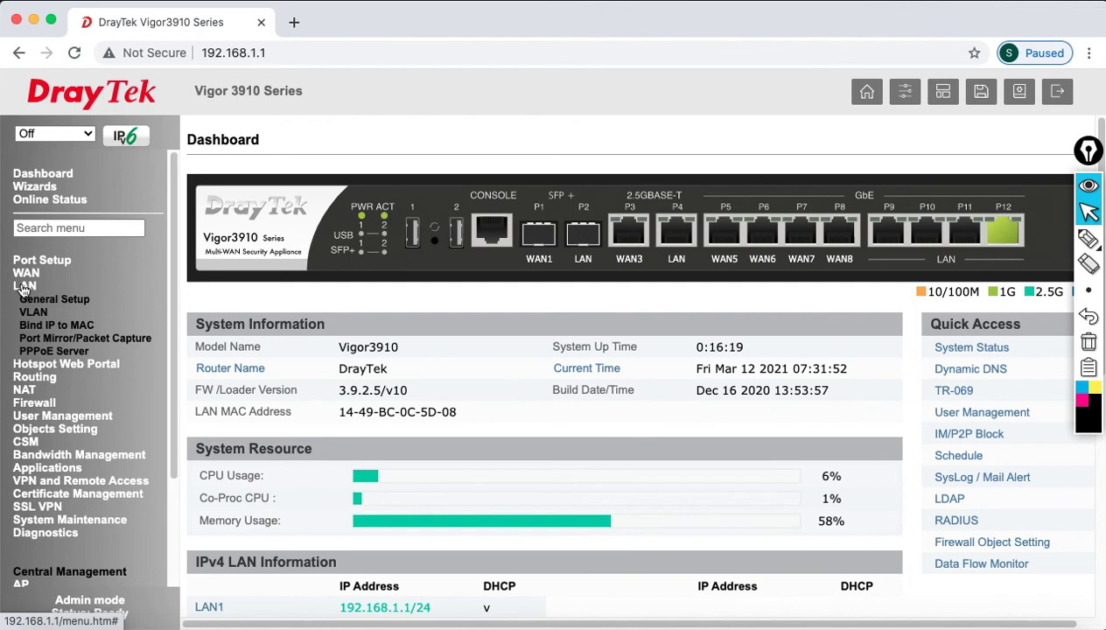
pyautogui.click(41, 300)
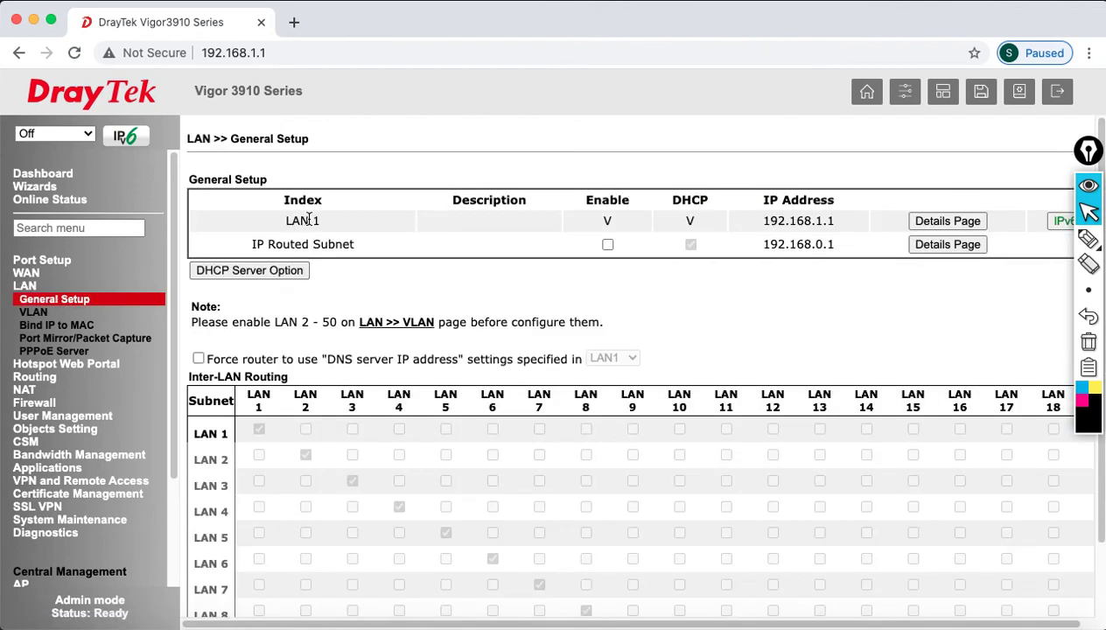
pyautogui.moveTo(292, 218); pyautogui.dragTo(307, 220)
pyautogui.click(792, 223)
pyautogui.doubleClick(831, 223)
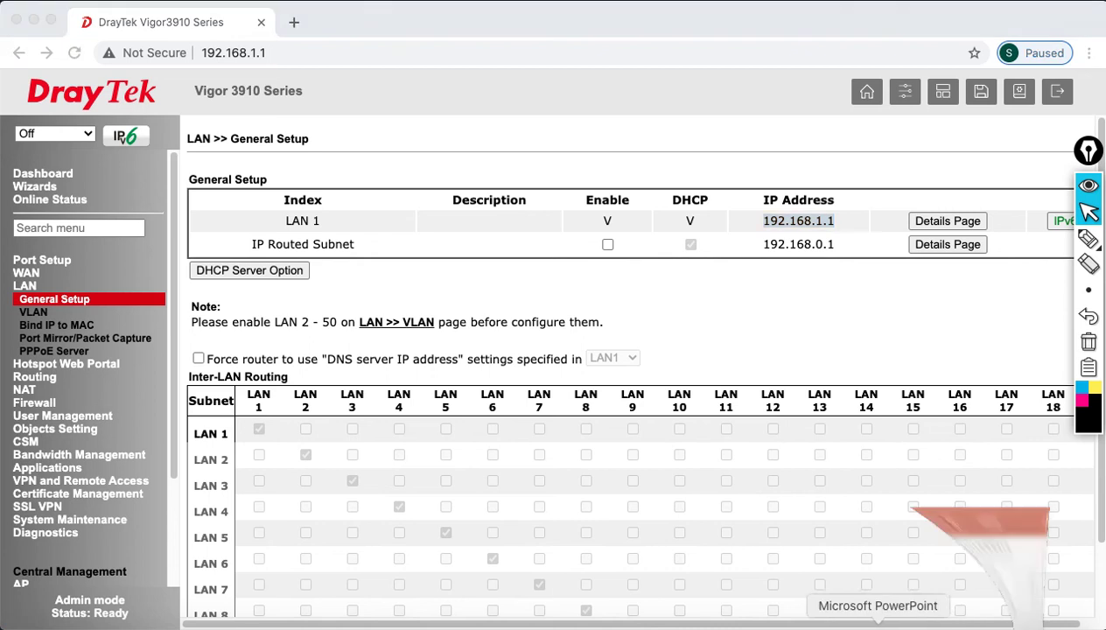
# - Glance at the lab slide, then open the router's Port Setup page
pyautogui.click(875, 625)
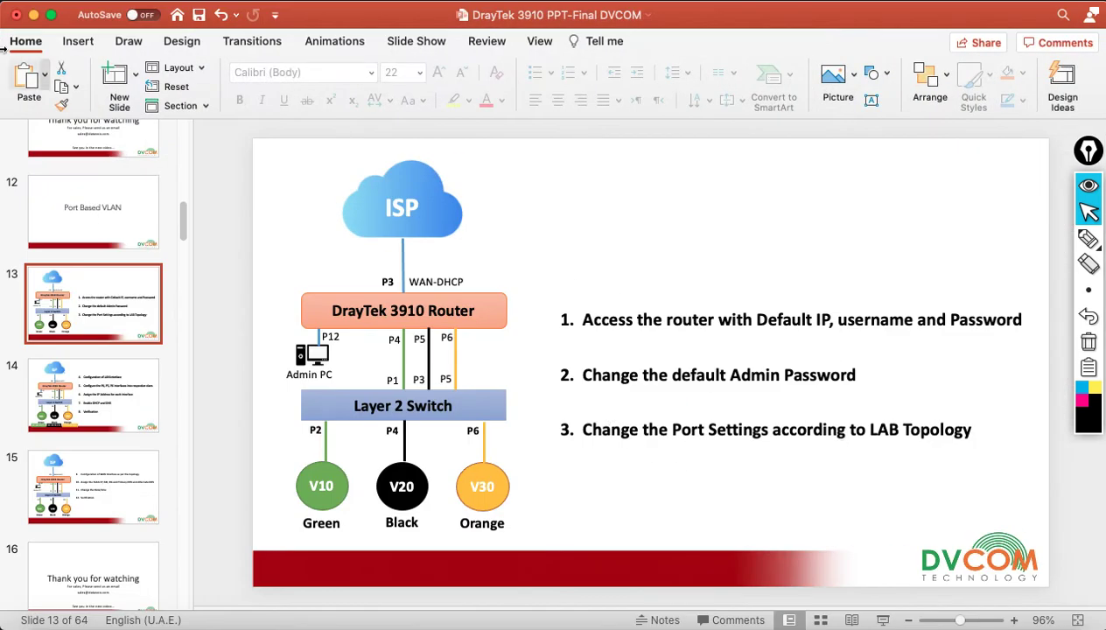
pyautogui.click(34, 16)
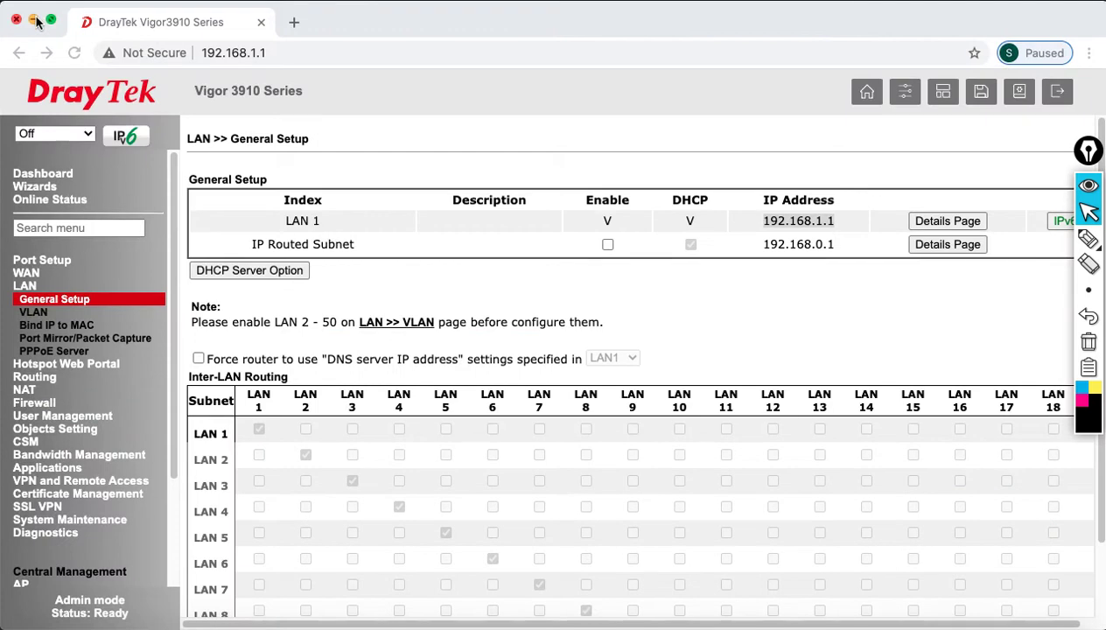
pyautogui.click(46, 262)
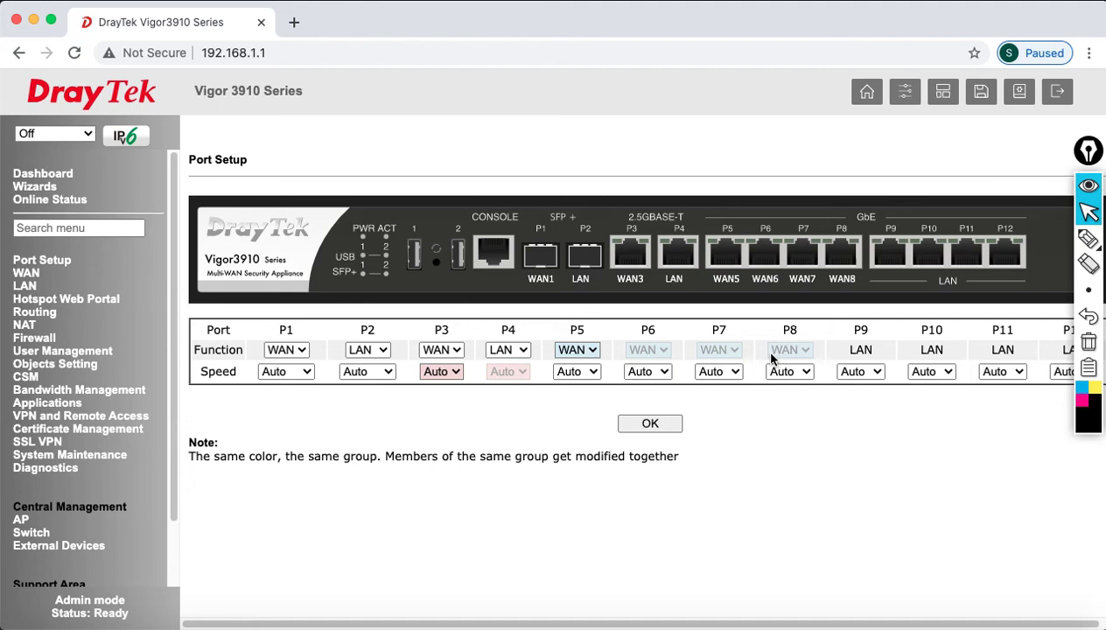
# - Change port P5's function from WAN to LAN and apply it
pyautogui.click(593, 354)
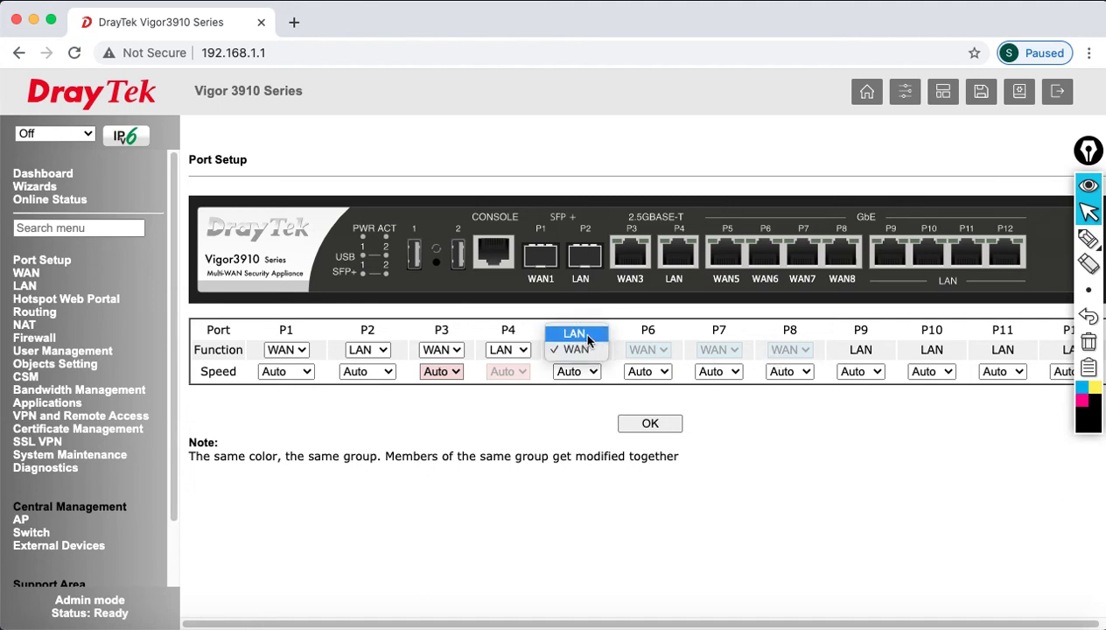
pyautogui.click(580, 335)
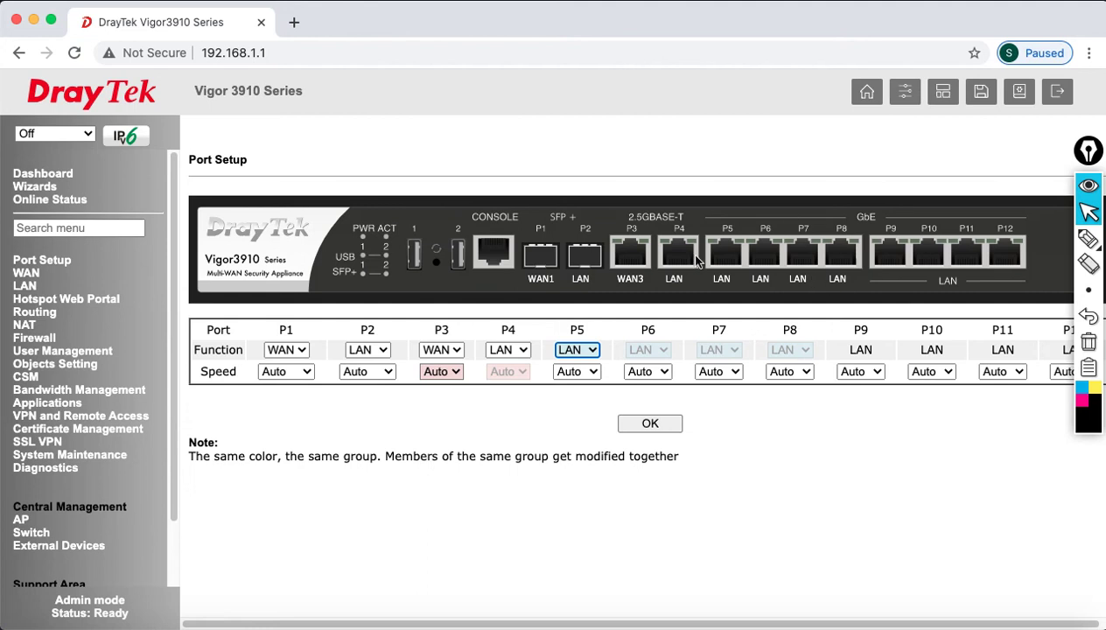
pyautogui.click(651, 426)
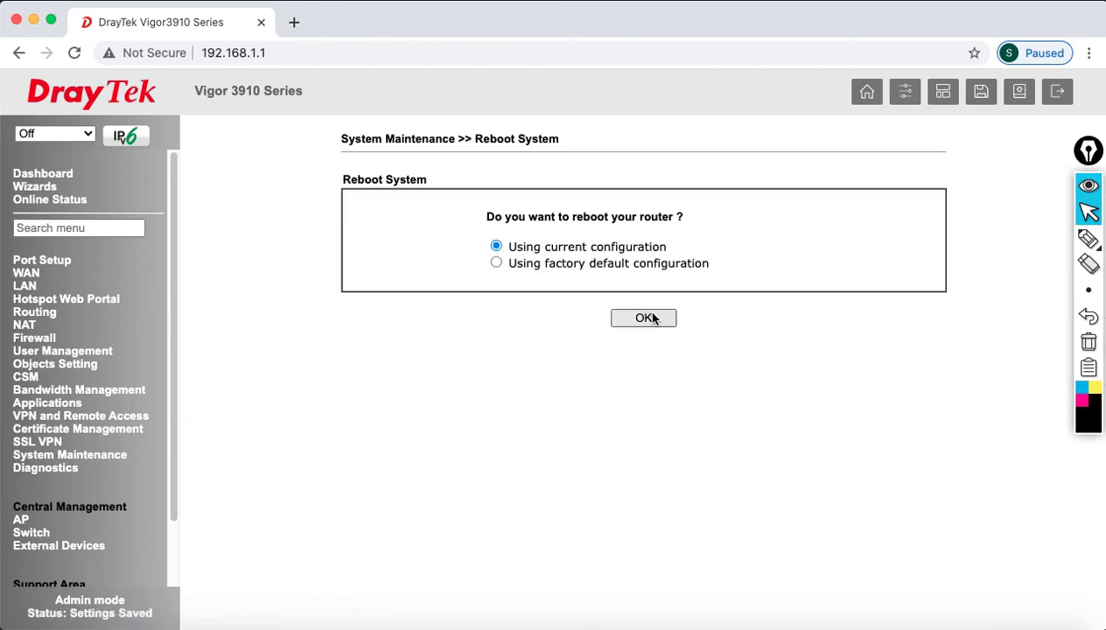
# - Reboot the router with the current configuration and rerun ping 192.168.1.1 in Terminal
pyautogui.click(645, 318)
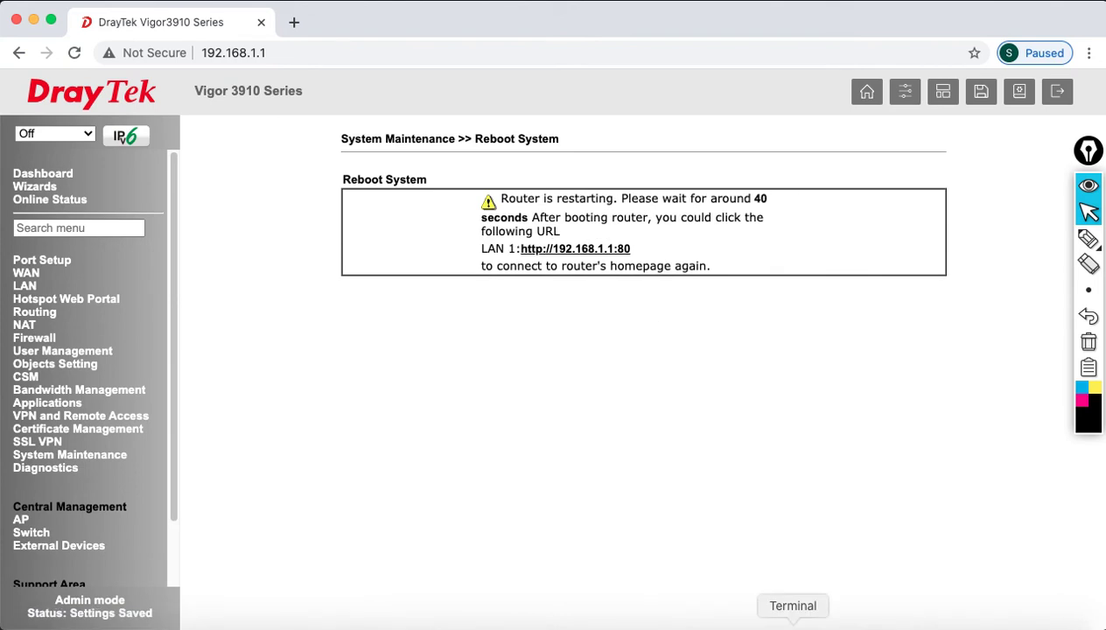
pyautogui.click(793, 625)
pyautogui.press('Up')
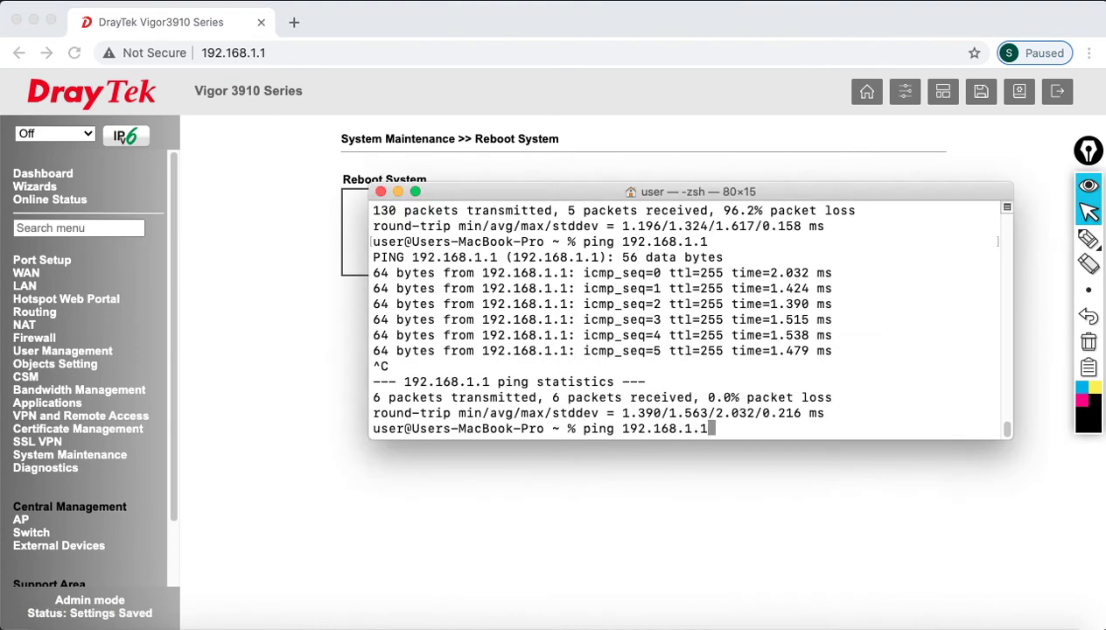
pyautogui.press('Return')
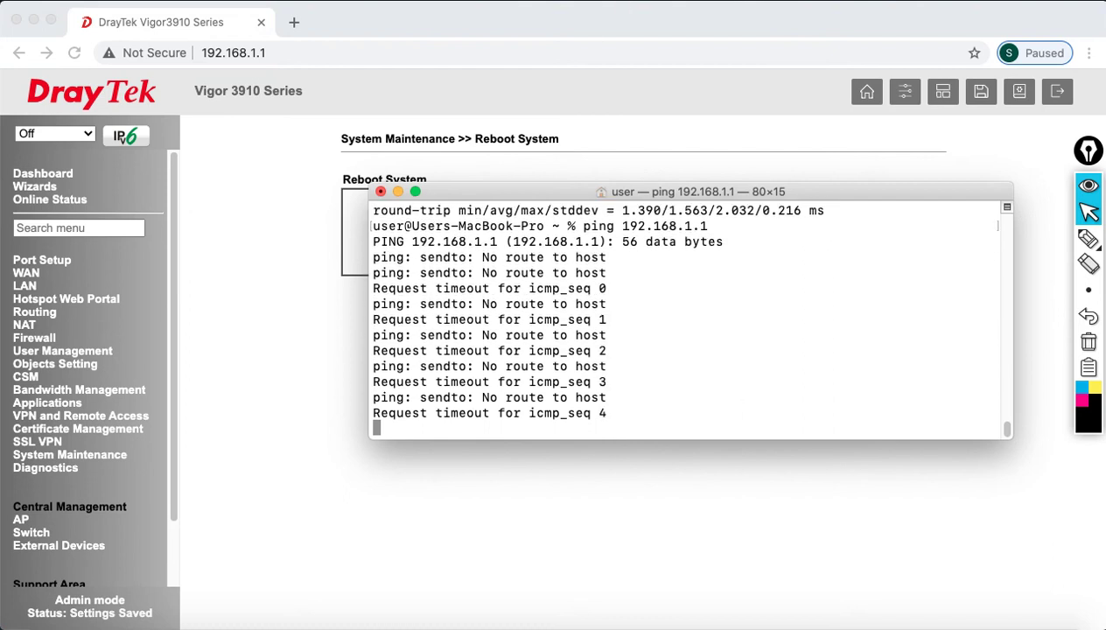
pyautogui.click(678, 0)
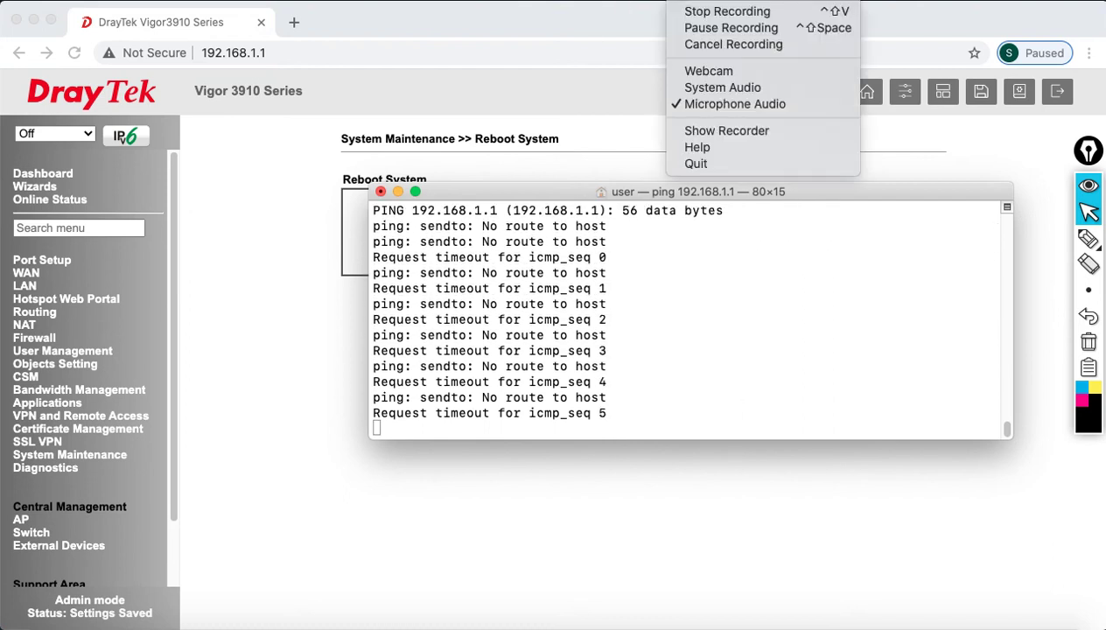
pyautogui.click(705, 28)
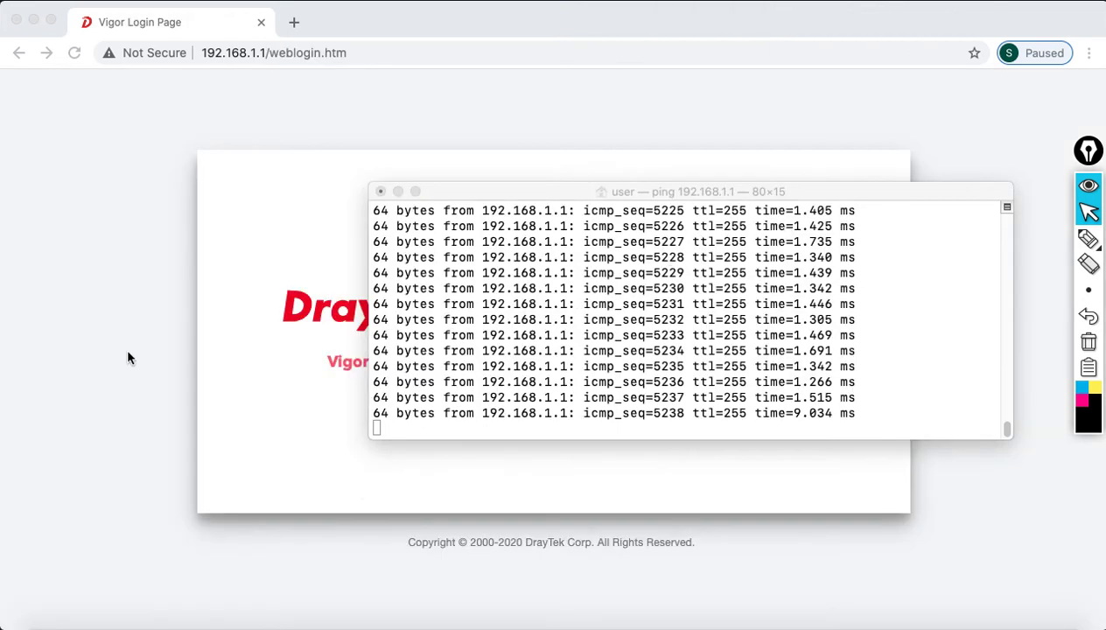
# - Log back into the rebooted router with the admin credentials and bring up the lab slides
pyautogui.click(369, 335)
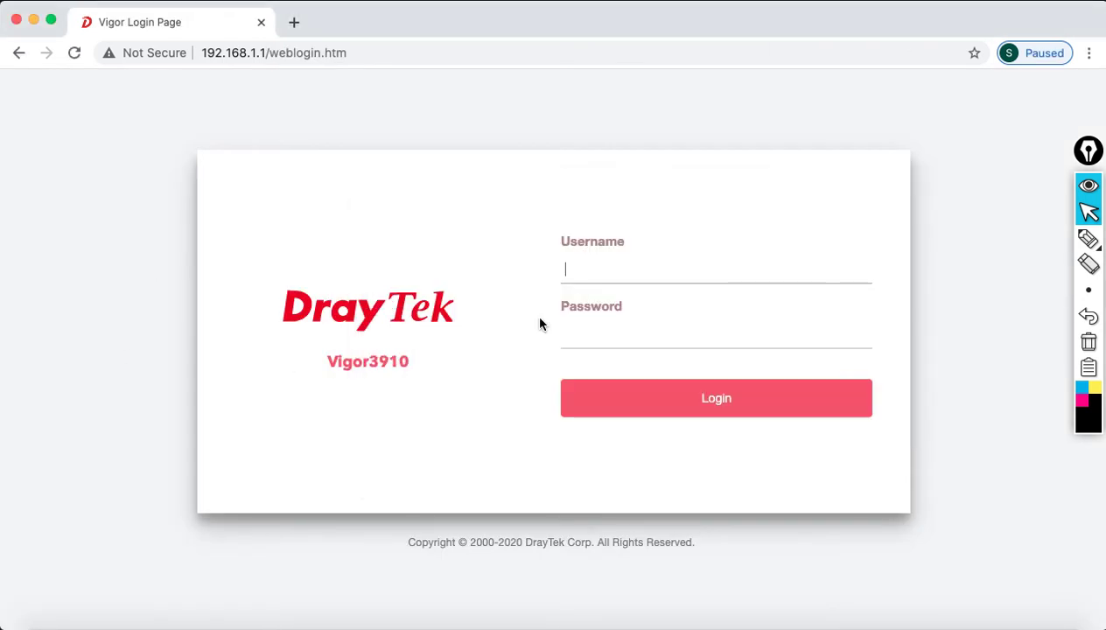
pyautogui.write('admin')
pyautogui.press('Tab')
pyautogui.write('adm')
pyautogui.press('Return')
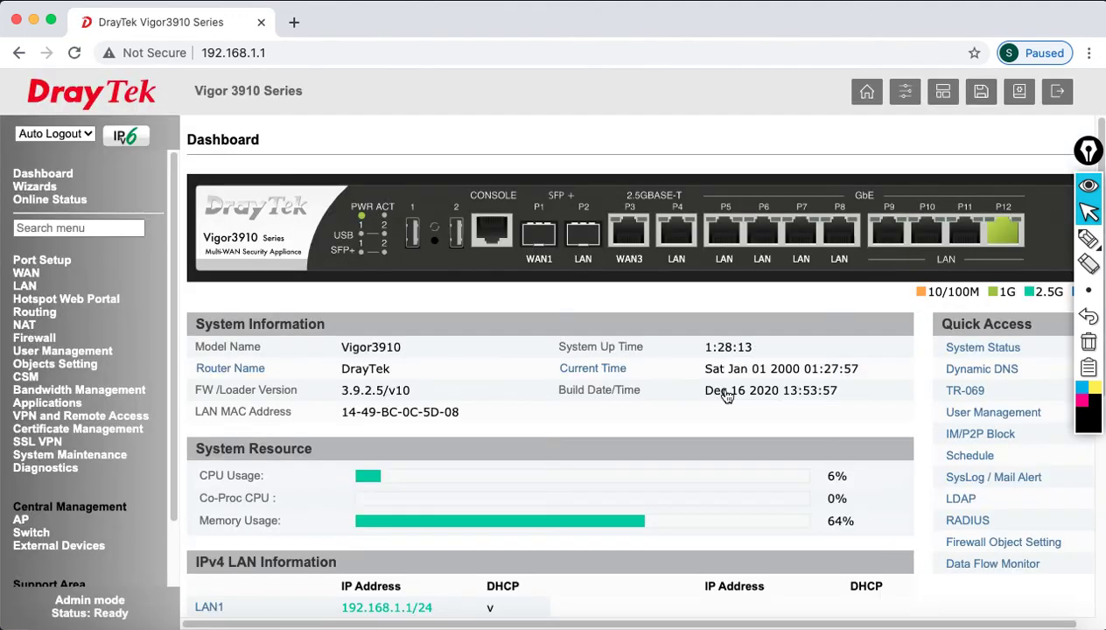
pyautogui.click(905, 624)
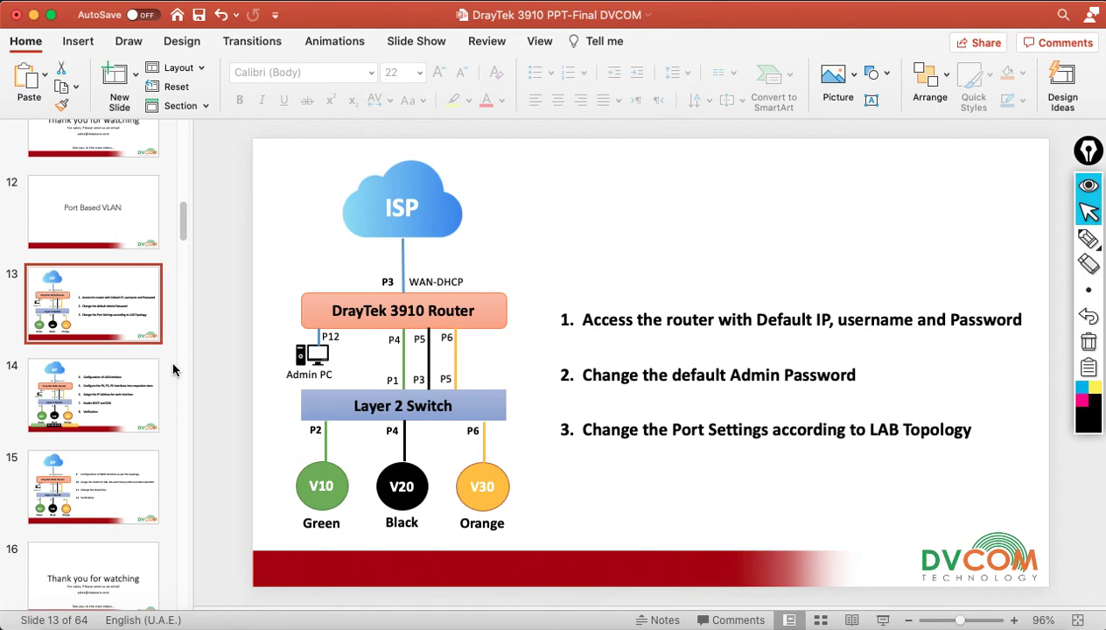
# - View slide 14's VLAN subnet plan, then open LAN General Setup on the router
pyautogui.click(110, 390)
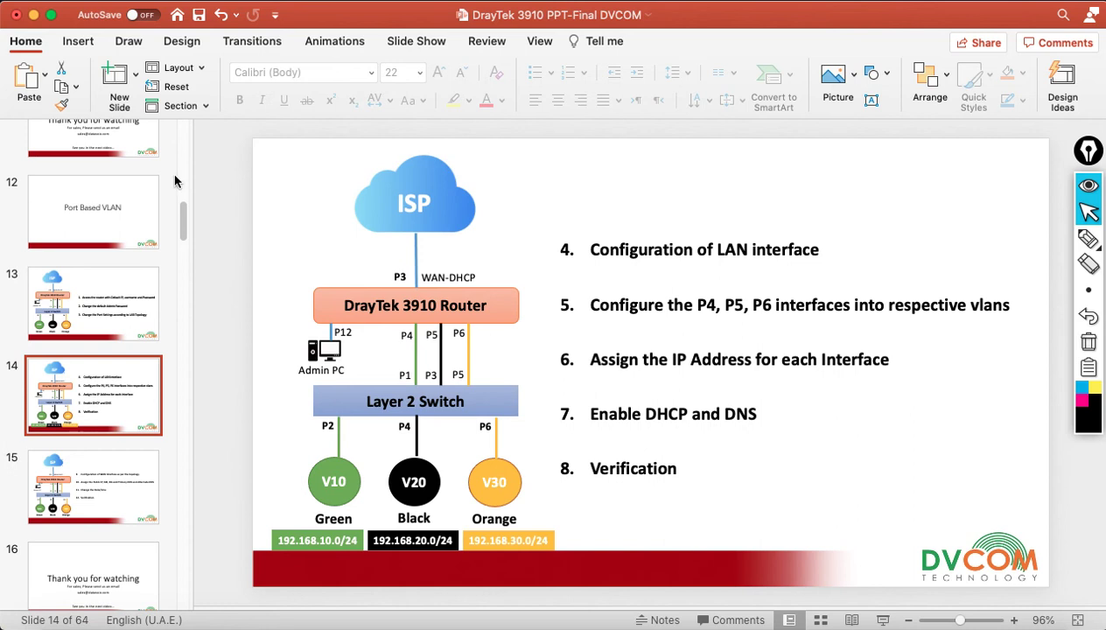
pyautogui.click(33, 16)
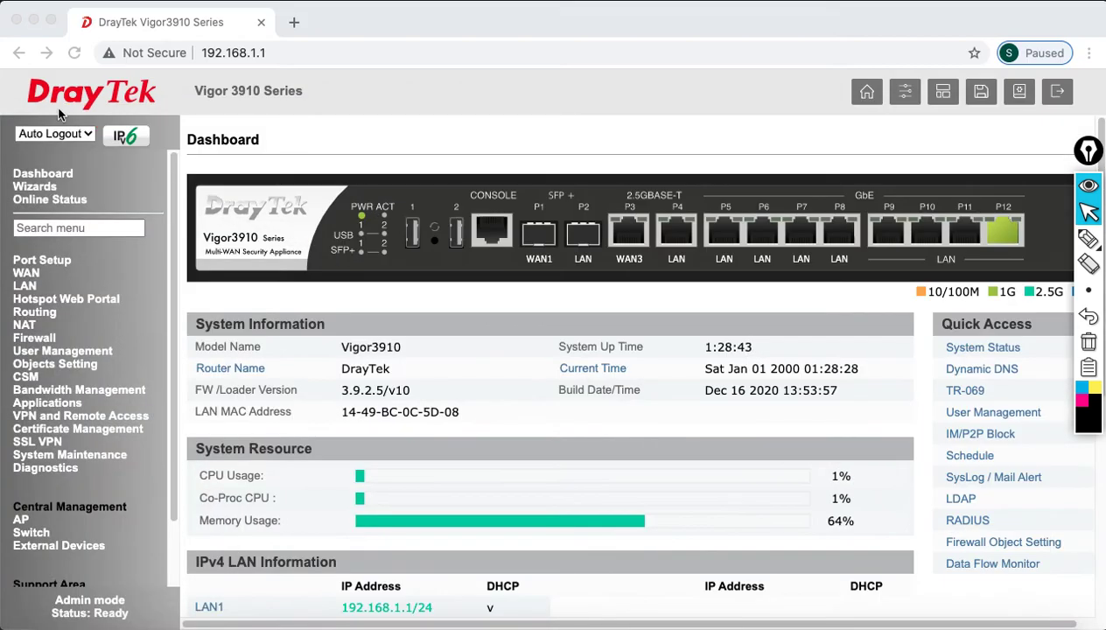
pyautogui.click(26, 287)
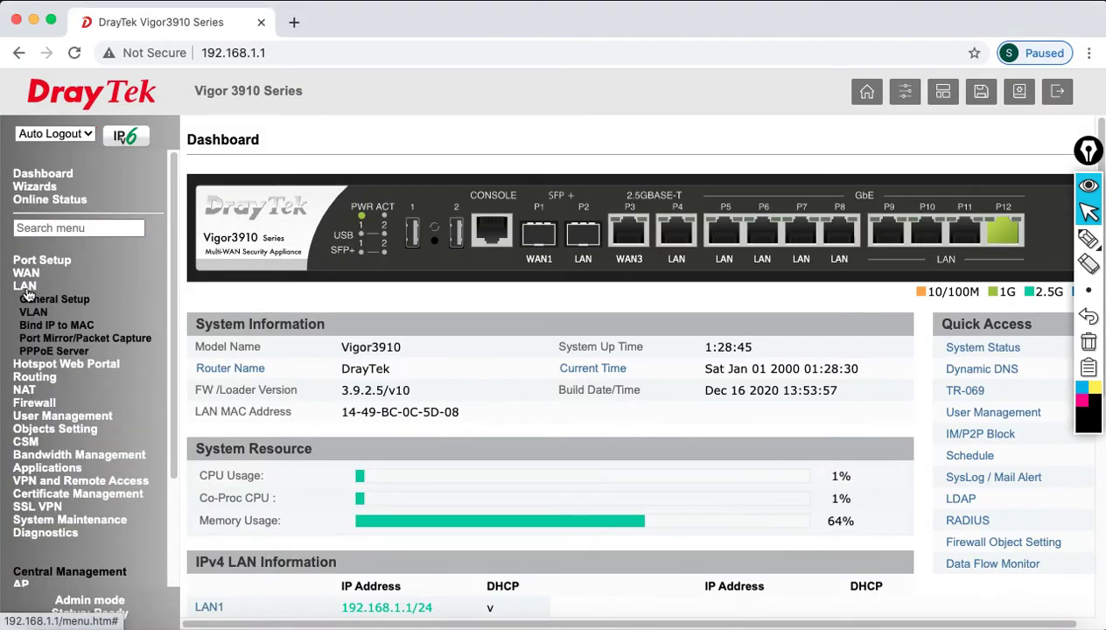
pyautogui.click(35, 300)
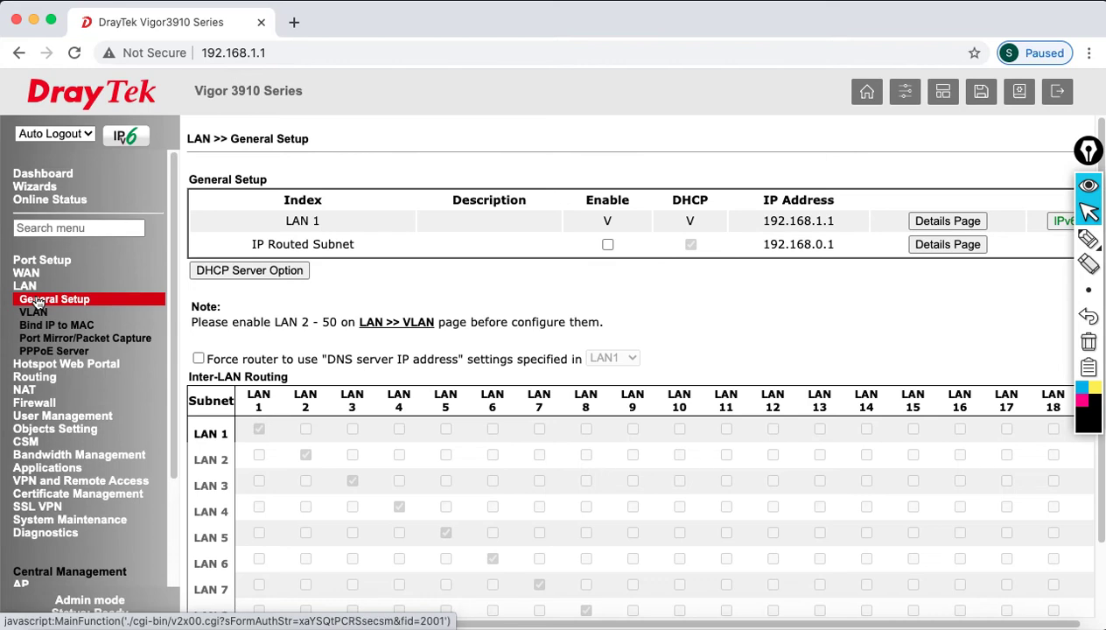
# - Enable VLAN configuration and add ports P11 and P12 to VLAN0
pyautogui.click(42, 313)
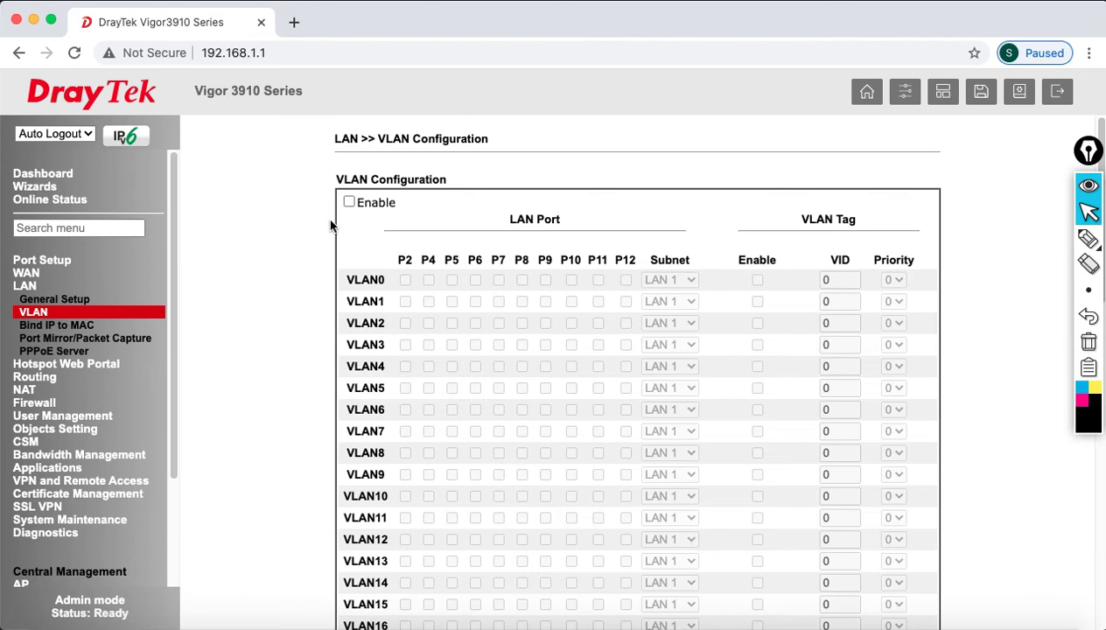
pyautogui.click(350, 203)
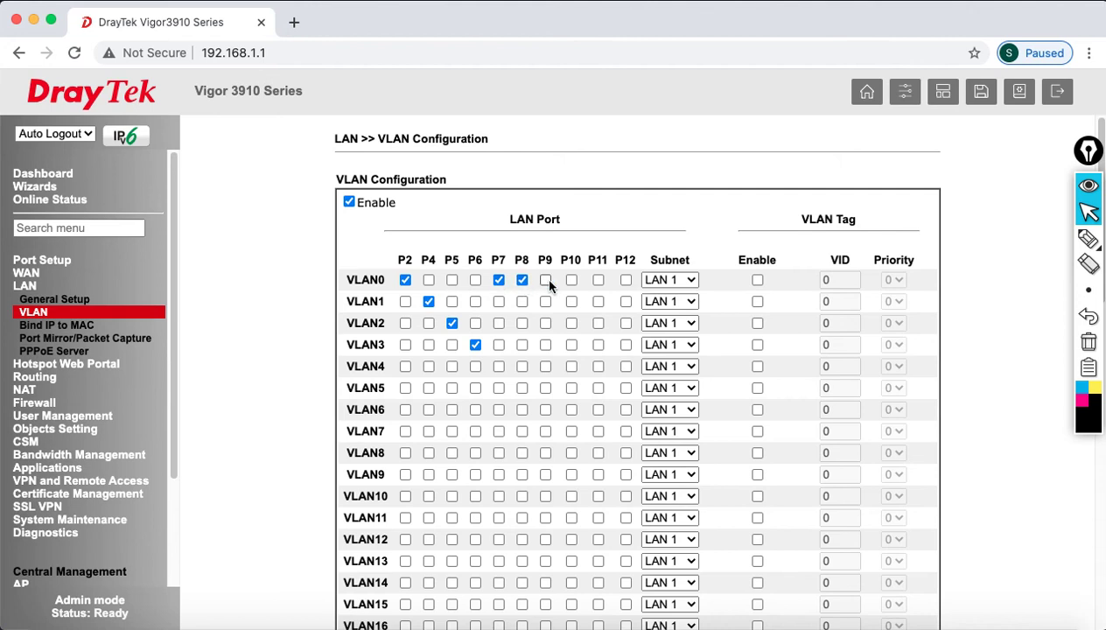
pyautogui.click(598, 280)
pyautogui.click(626, 280)
# - Map VLAN1, VLAN2 and VLAN3 to subnets LAN 2, LAN 3 and LAN 4
pyautogui.click(687, 301)
pyautogui.click(671, 316)
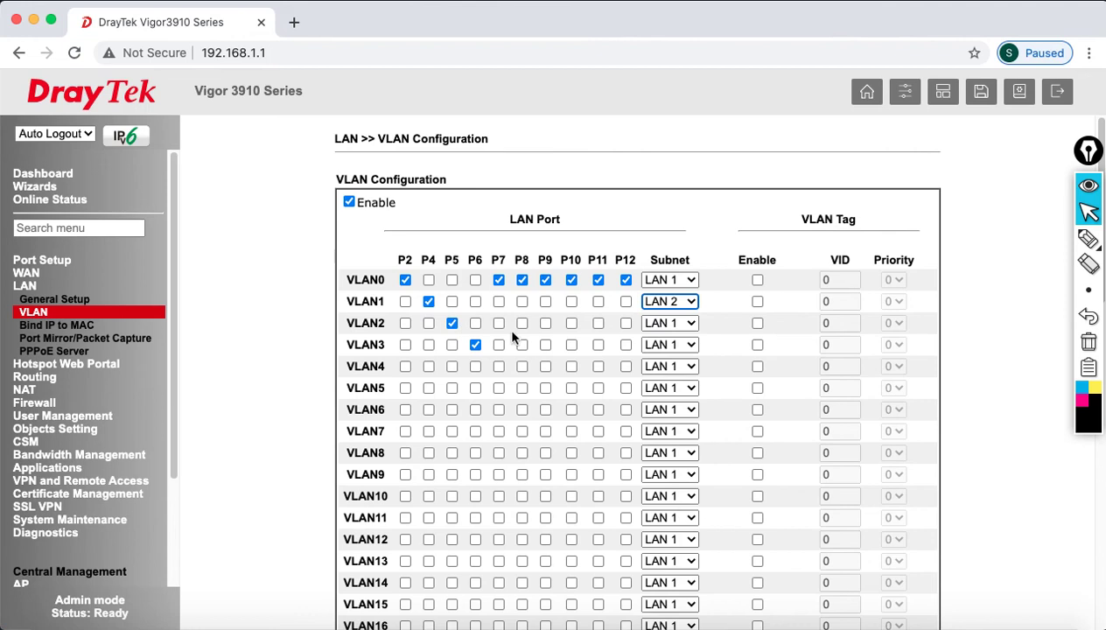
pyautogui.click(670, 323)
pyautogui.click(672, 353)
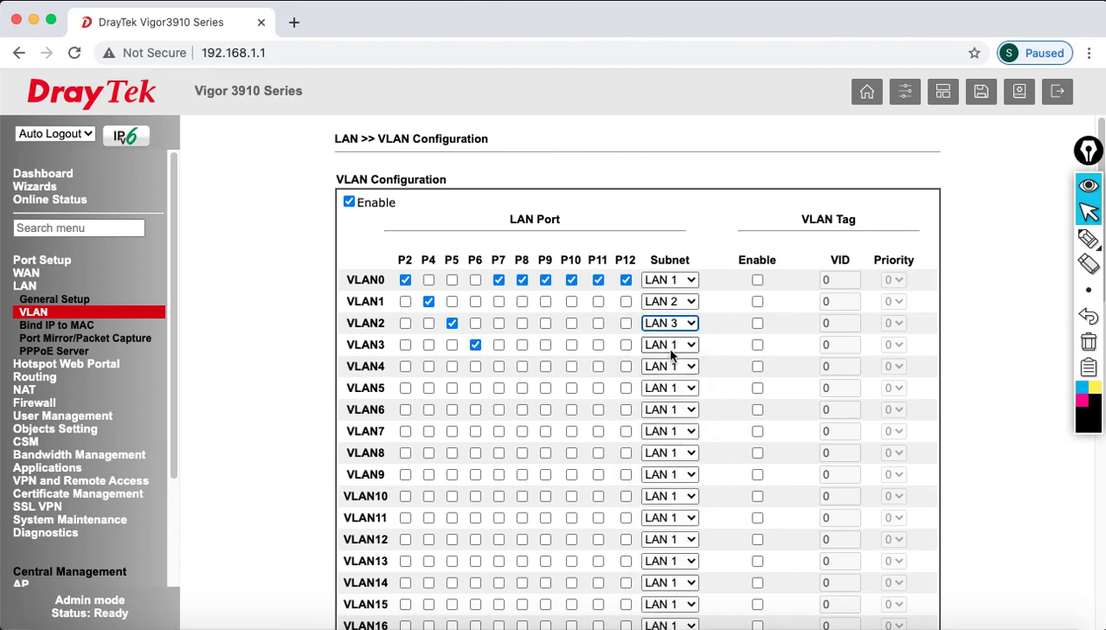
pyautogui.click(671, 344)
pyautogui.click(680, 390)
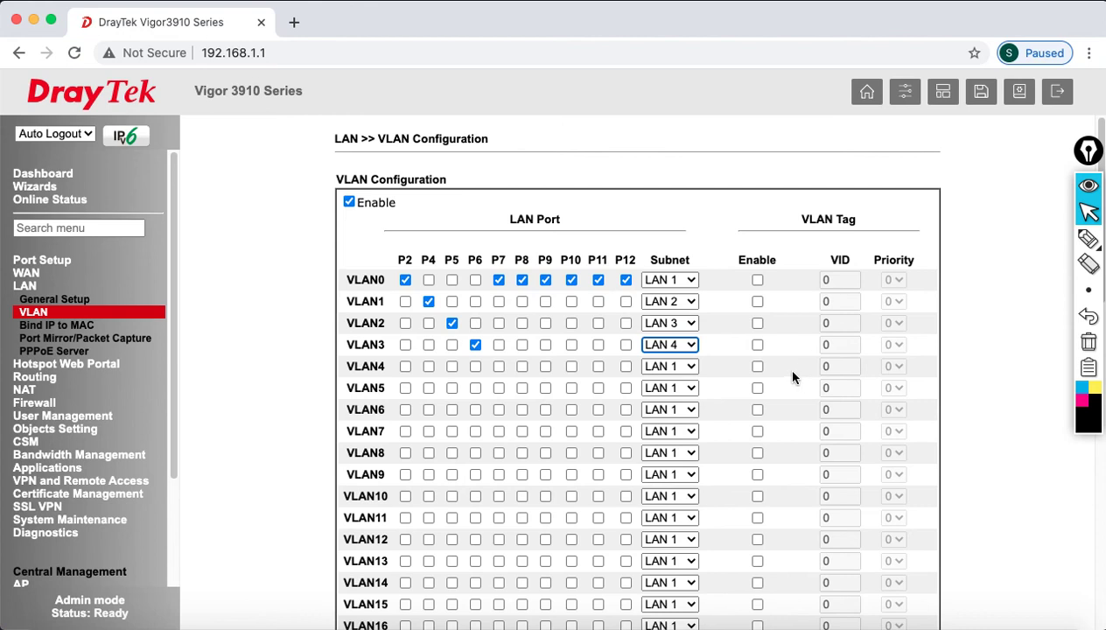
pyautogui.scroll(-10, 773, 433)
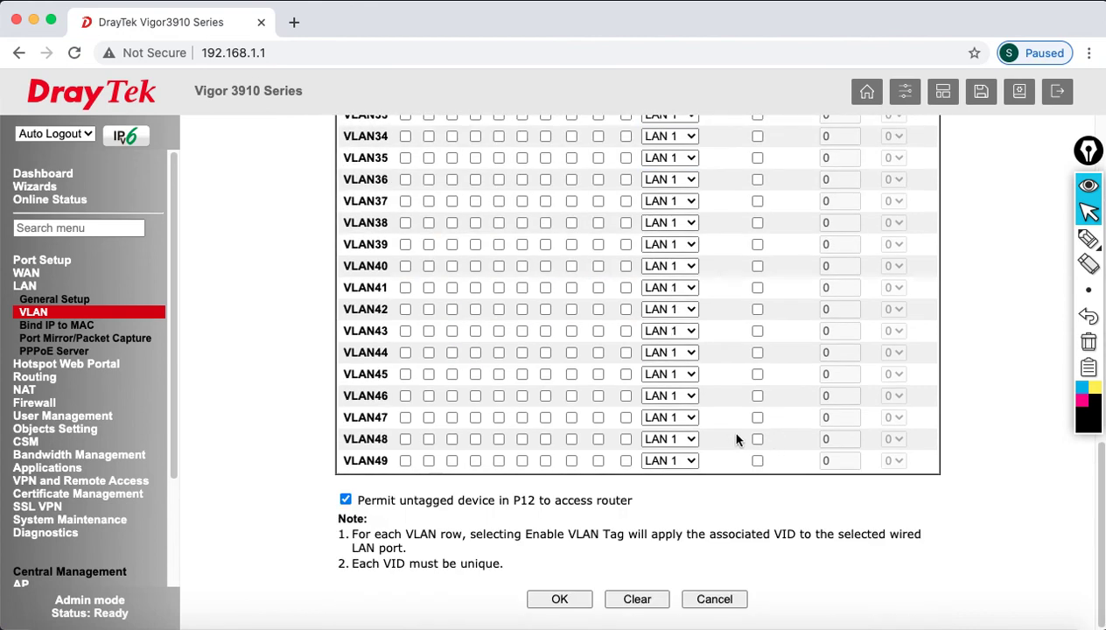
# - Save the VLAN table, accept enabling LAN 2–4, and watch the ping during reboot
pyautogui.click(580, 603)
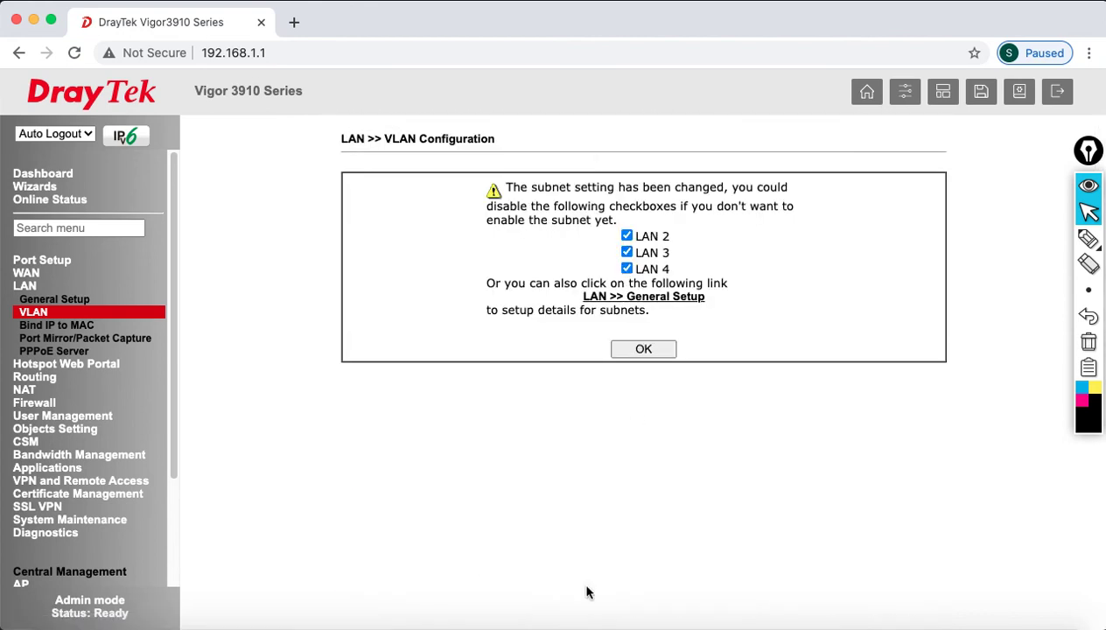
pyautogui.click(656, 352)
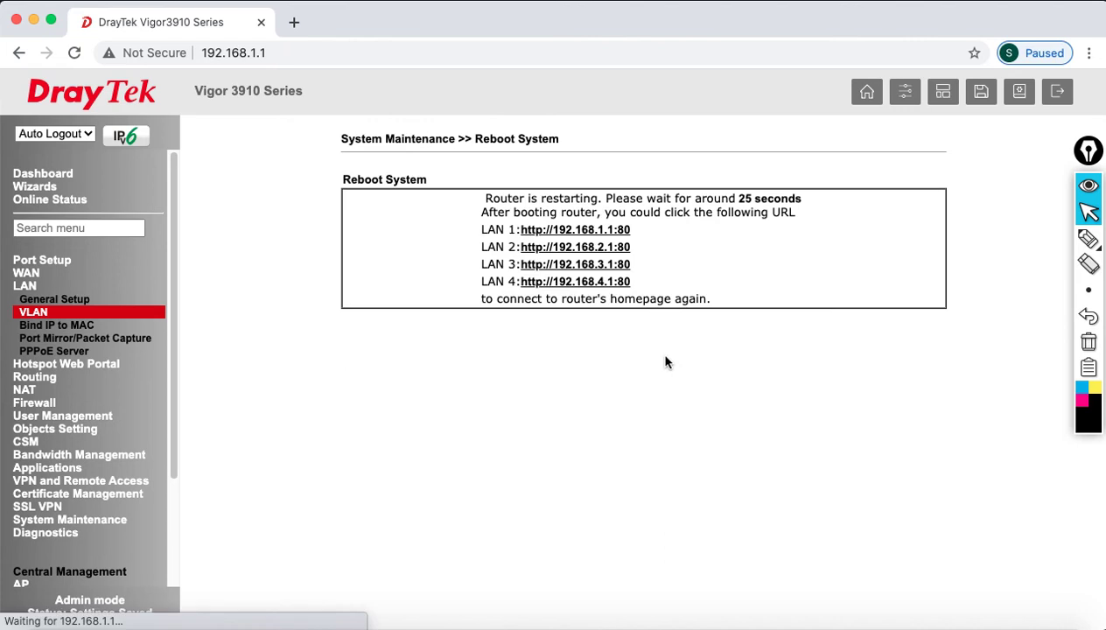
pyautogui.click(820, 624)
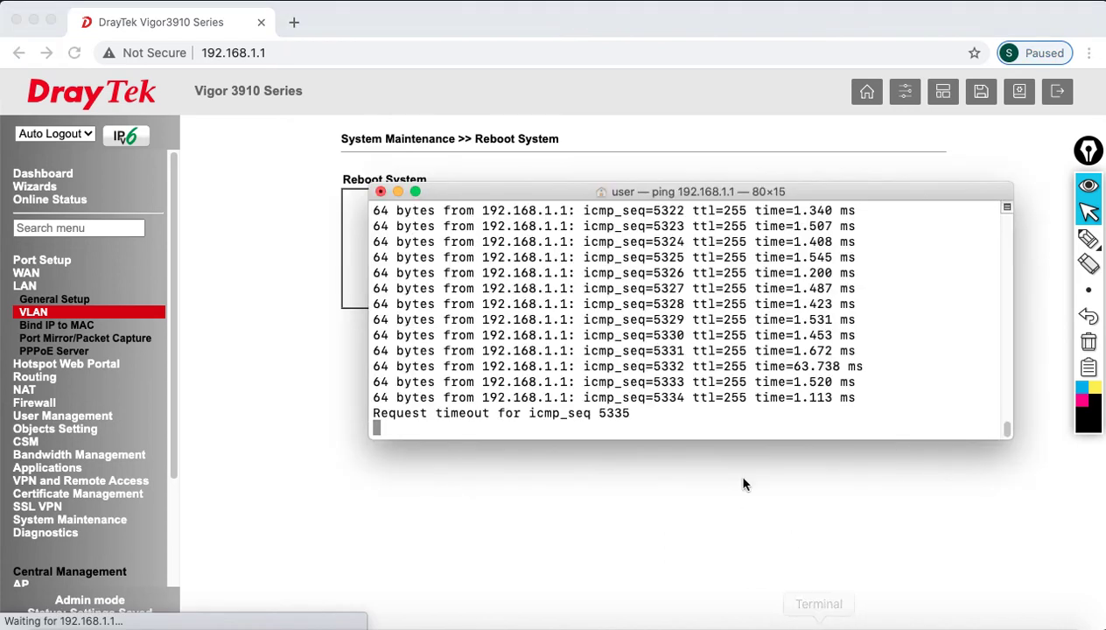
pyautogui.moveTo(733, 197); pyautogui.dragTo(681, 320)
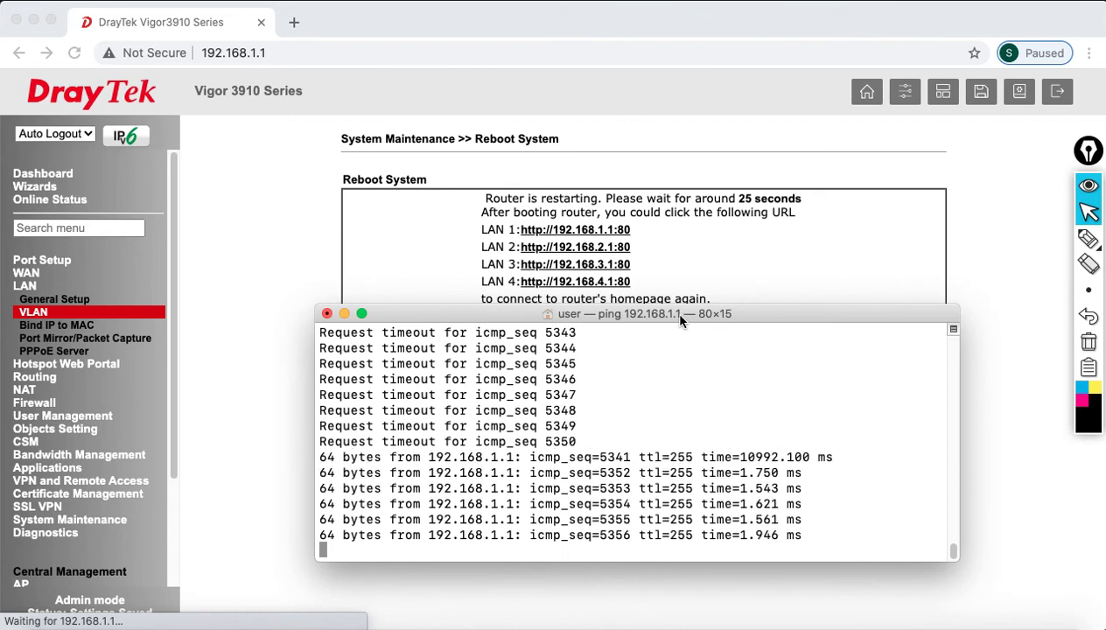
# - Log back in to the router and go to LAN General Setup
pyautogui.click(271, 179)
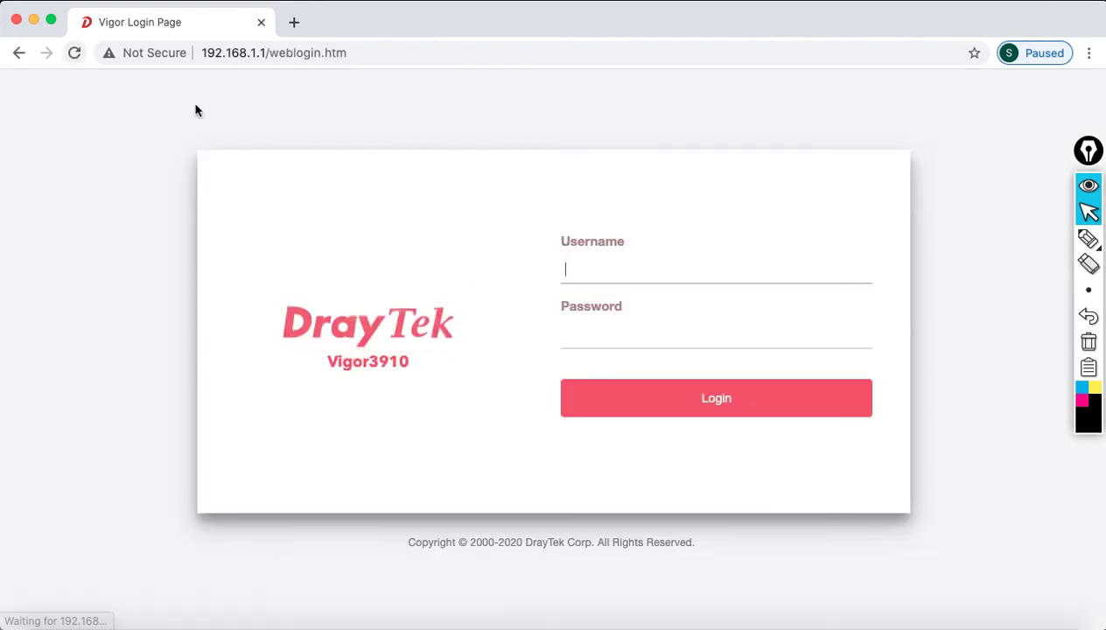
pyautogui.write('admin')
pyautogui.press('Tab')
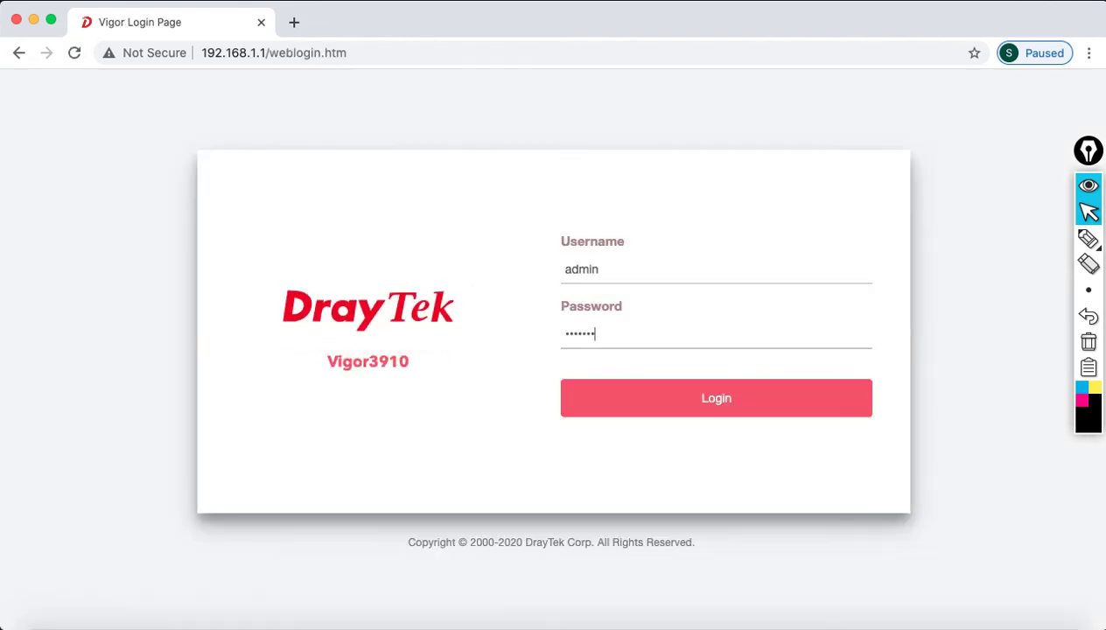
pyautogui.click(732, 401)
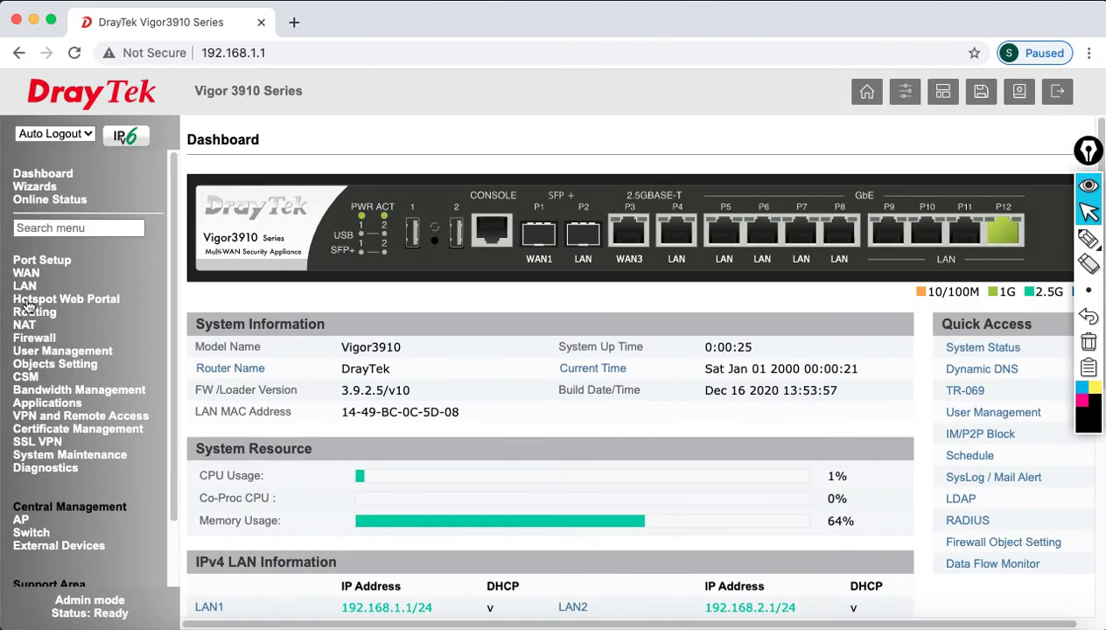
pyautogui.click(26, 288)
pyautogui.click(39, 301)
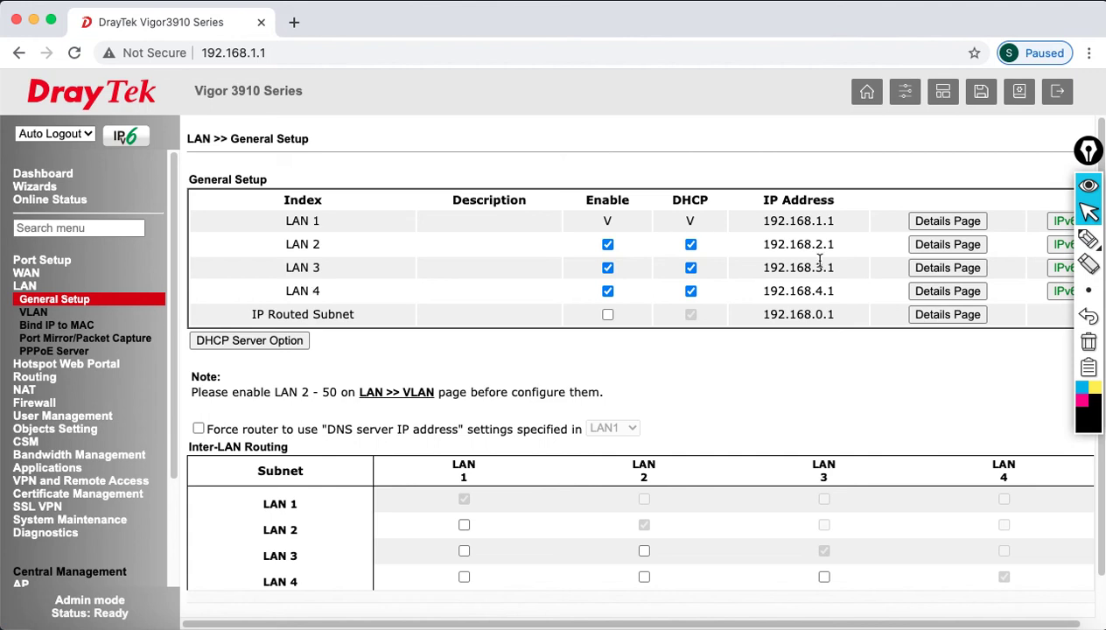
pyautogui.click(1088, 239)
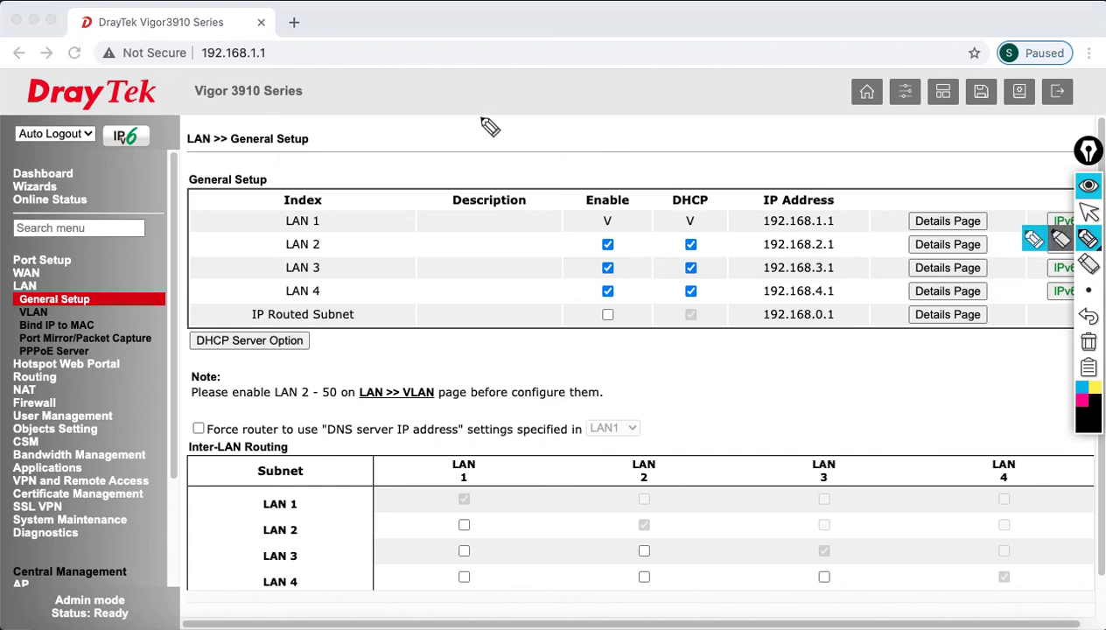
pyautogui.moveTo(478, 96)
pyautogui.mouseDown()
pyautogui.moveTo(500, 97)
pyautogui.moveTo(493, 176)
pyautogui.moveTo(522, 159)
pyautogui.moveTo(531, 171)
pyautogui.mouseUp()
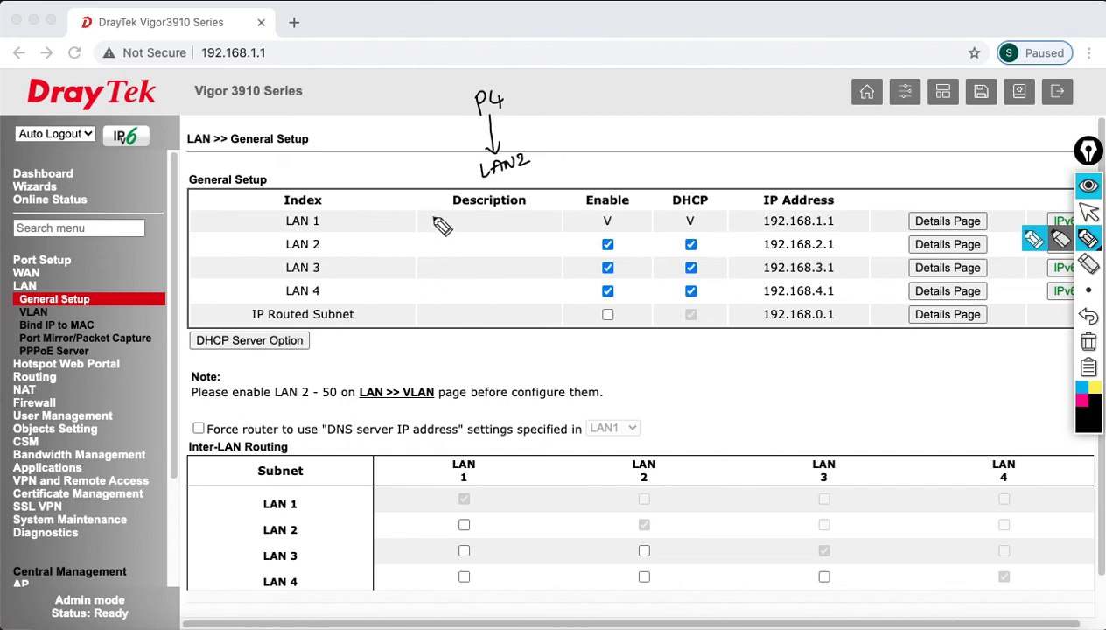
pyautogui.moveTo(490, 81); pyautogui.dragTo(479, 114)
pyautogui.moveTo(462, 48); pyautogui.dragTo(474, 47)
pyautogui.moveTo(478, 47)
pyautogui.mouseDown()
pyautogui.moveTo(479, 62)
pyautogui.moveTo(486, 48)
pyautogui.mouseUp()
pyautogui.moveTo(550, 79)
pyautogui.mouseDown()
pyautogui.moveTo(560, 97)
pyautogui.moveTo(569, 75)
pyautogui.moveTo(567, 145)
pyautogui.moveTo(612, 137)
pyautogui.moveTo(604, 147)
pyautogui.mouseUp()
pyautogui.moveTo(536, 40)
pyautogui.mouseDown()
pyautogui.moveTo(563, 45)
pyautogui.moveTo(568, 35)
pyautogui.mouseUp()
pyautogui.moveTo(638, 61)
pyautogui.mouseDown()
pyautogui.moveTo(642, 51)
pyautogui.moveTo(638, 63)
pyautogui.moveTo(655, 77)
pyautogui.moveTo(649, 68)
pyautogui.mouseUp()
pyautogui.moveTo(618, 26)
pyautogui.mouseDown()
pyautogui.moveTo(636, 38)
pyautogui.moveTo(658, 36)
pyautogui.moveTo(652, 30)
pyautogui.mouseUp()
pyautogui.moveTo(645, 78)
pyautogui.mouseDown()
pyautogui.moveTo(657, 128)
pyautogui.moveTo(685, 110)
pyautogui.moveTo(692, 123)
pyautogui.moveTo(700, 116)
pyautogui.moveTo(695, 128)
pyautogui.mouseUp()
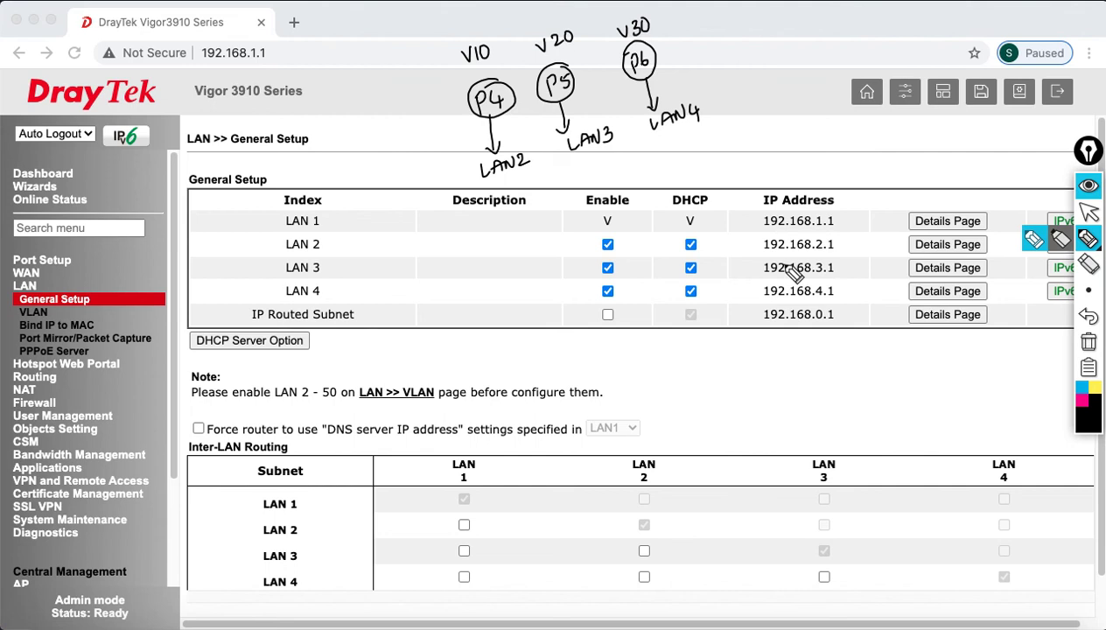
pyautogui.moveTo(763, 260)
pyautogui.mouseDown()
pyautogui.moveTo(833, 256)
pyautogui.moveTo(842, 244)
pyautogui.moveTo(810, 230)
pyautogui.moveTo(760, 250)
pyautogui.moveTo(827, 270)
pyautogui.moveTo(878, 209)
pyautogui.moveTo(903, 198)
pyautogui.moveTo(910, 217)
pyautogui.mouseUp()
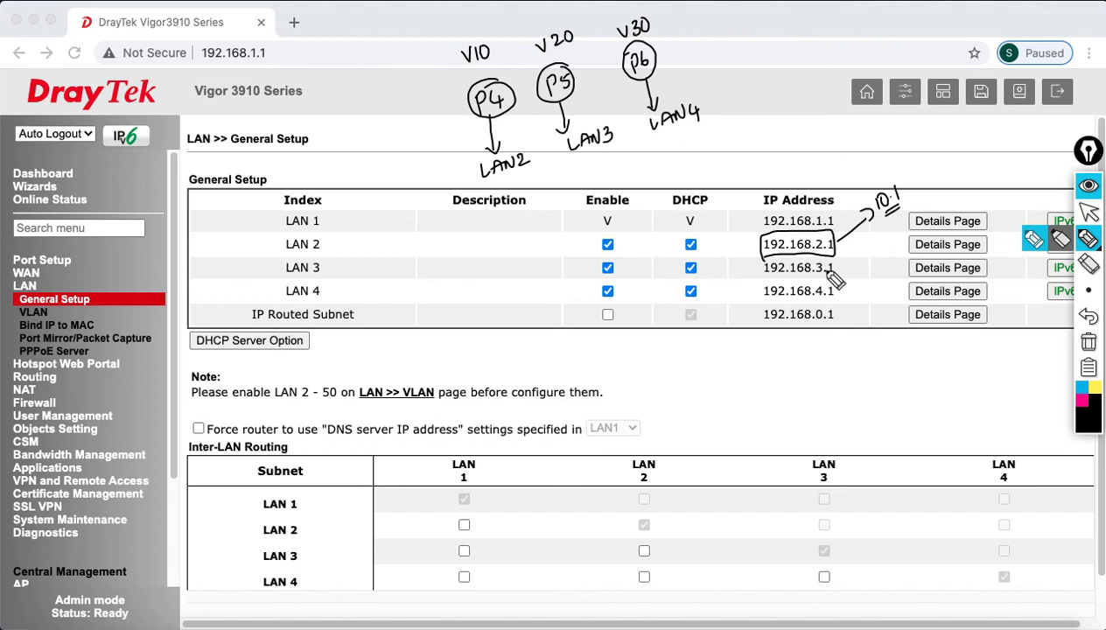
pyautogui.moveTo(845, 270)
pyautogui.mouseDown()
pyautogui.moveTo(897, 246)
pyautogui.moveTo(893, 255)
pyautogui.mouseUp()
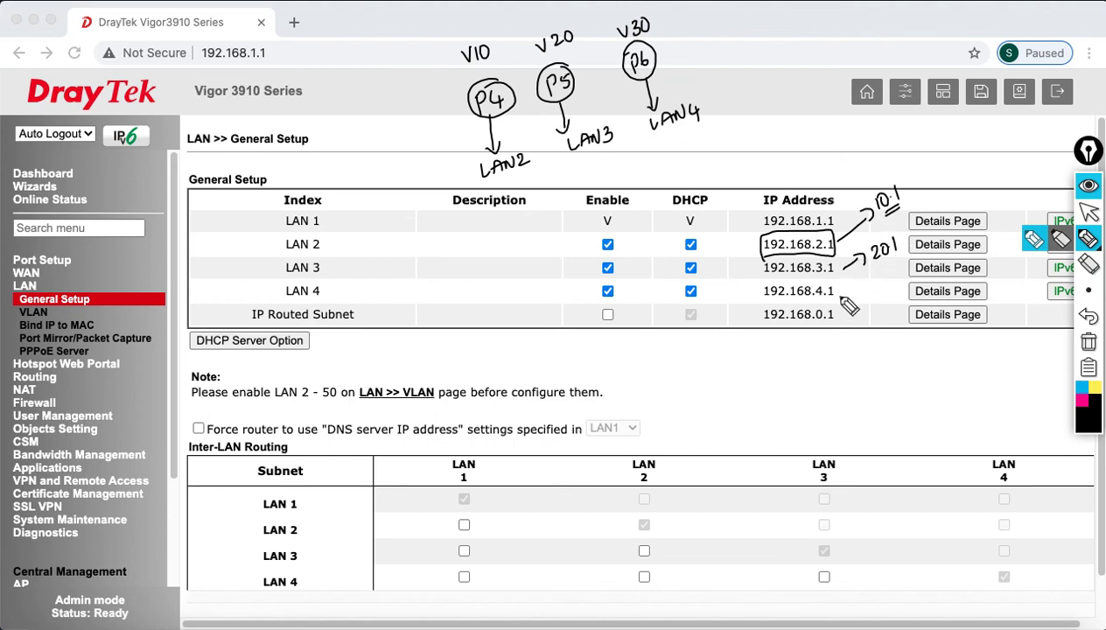
pyautogui.moveTo(843, 302); pyautogui.dragTo(895, 286)
pyautogui.click(888, 286)
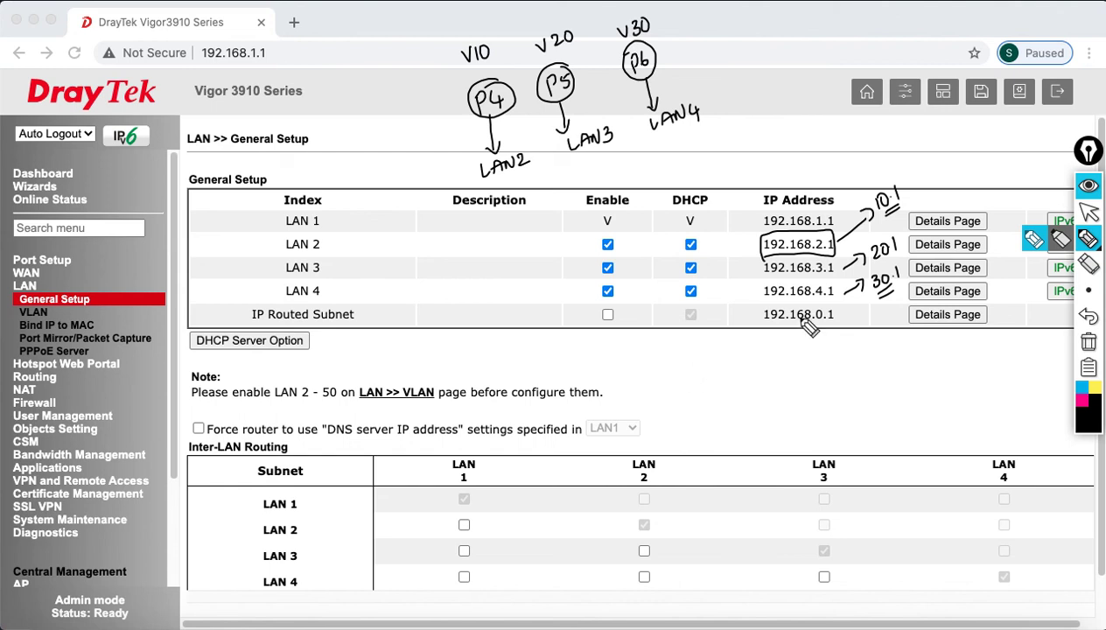
pyautogui.click(1089, 344)
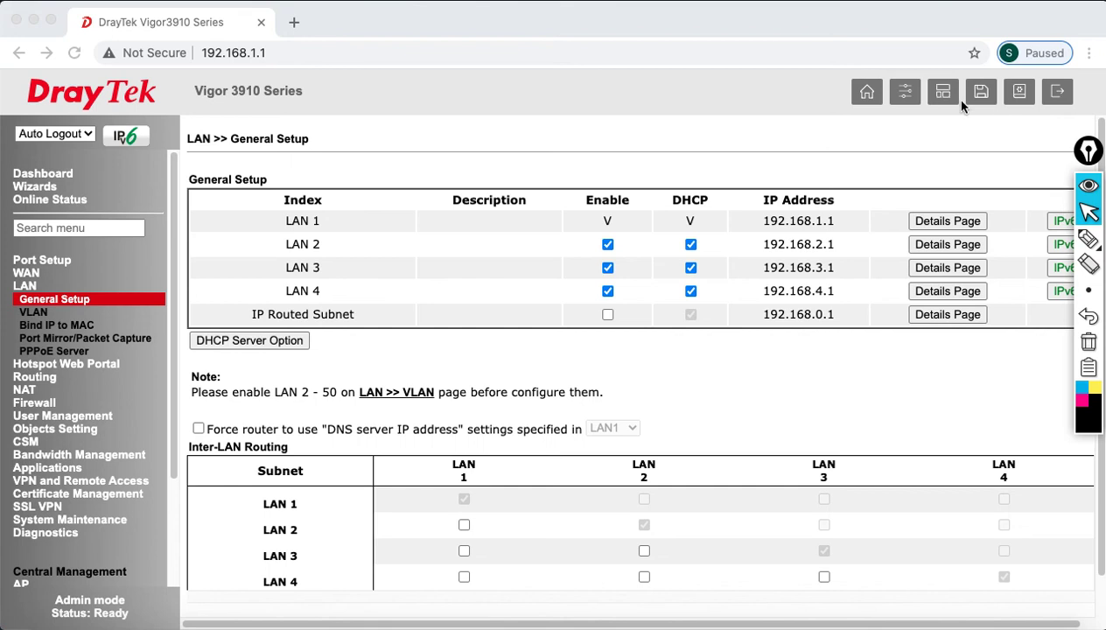
# - Set LAN 2's description to VLAN10 and its IP address to 192.168.10.1
pyautogui.click(937, 249)
pyautogui.click(939, 246)
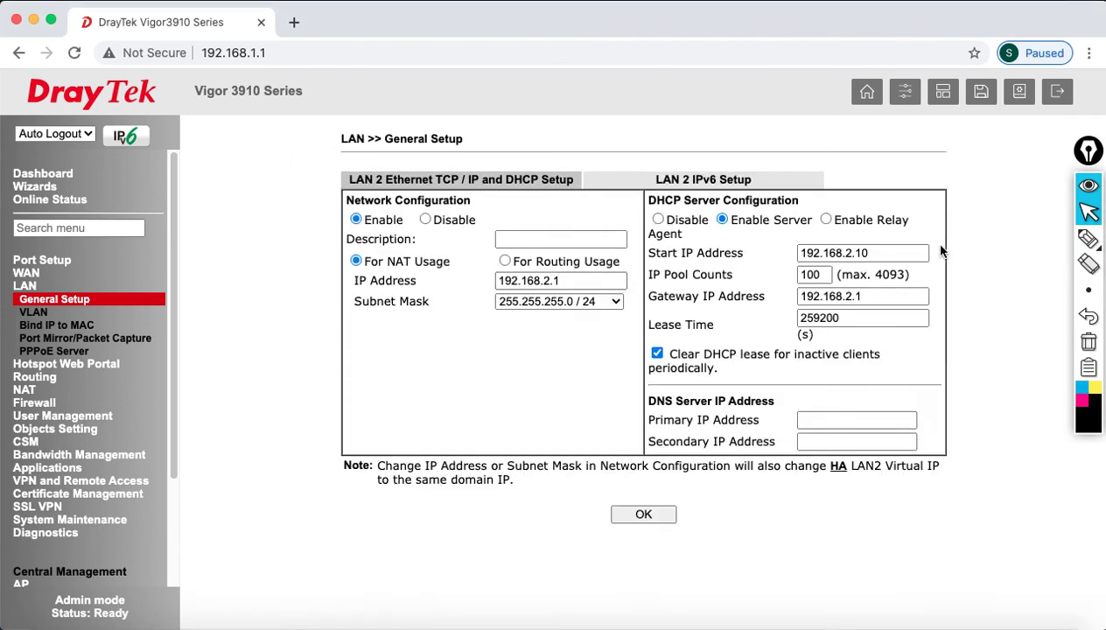
pyautogui.click(594, 243)
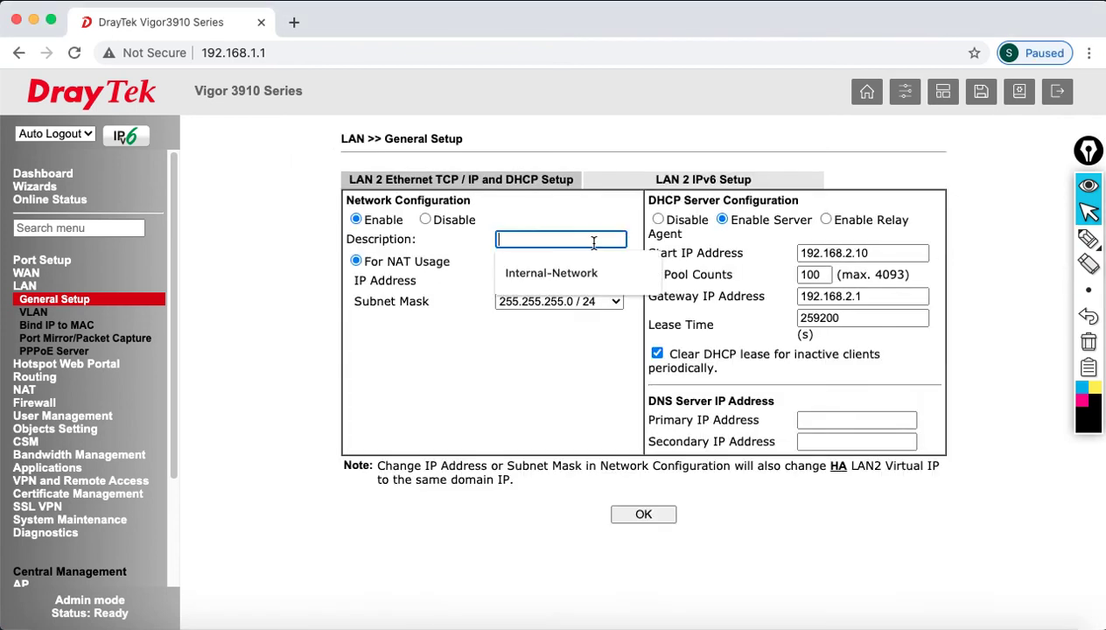
pyautogui.write('VLAN10')
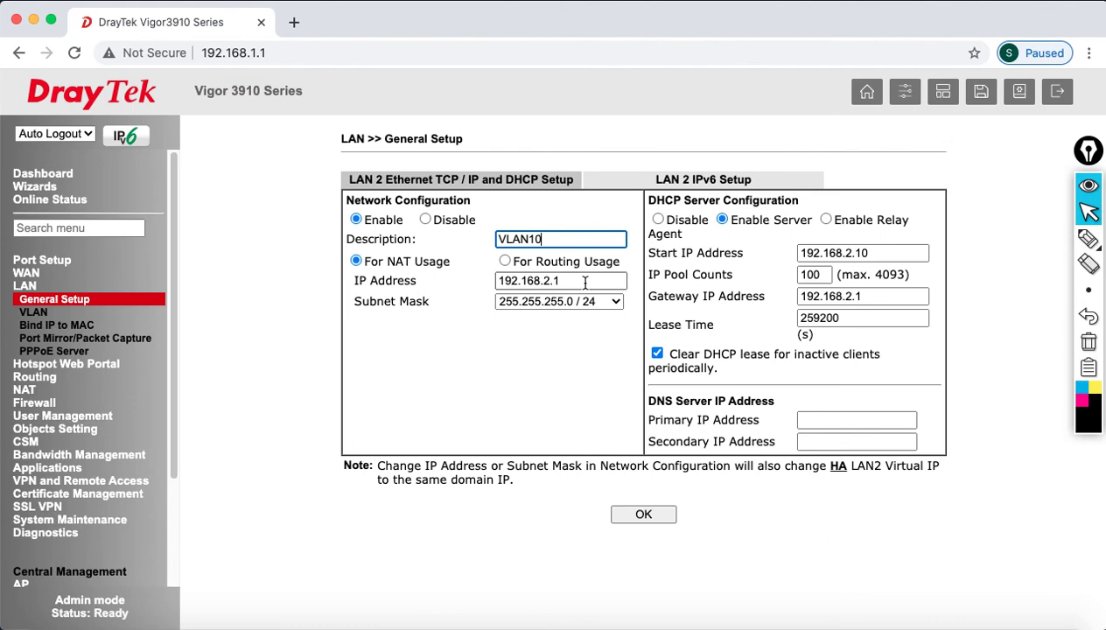
pyautogui.press('Tab')
pyautogui.write('192.168.10.1')
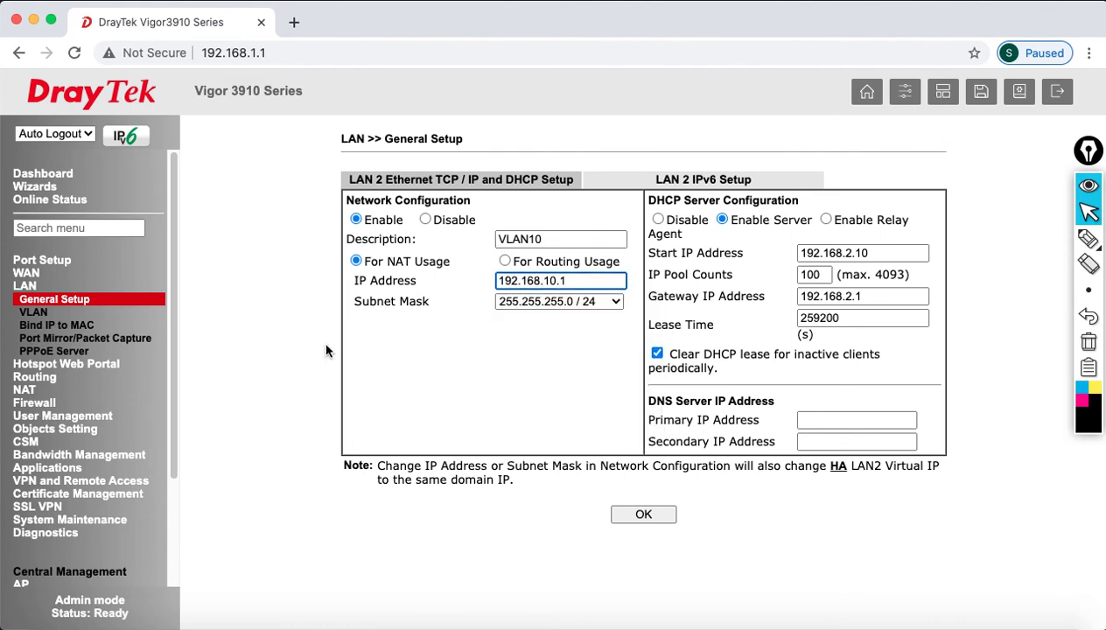
pyautogui.click(369, 364)
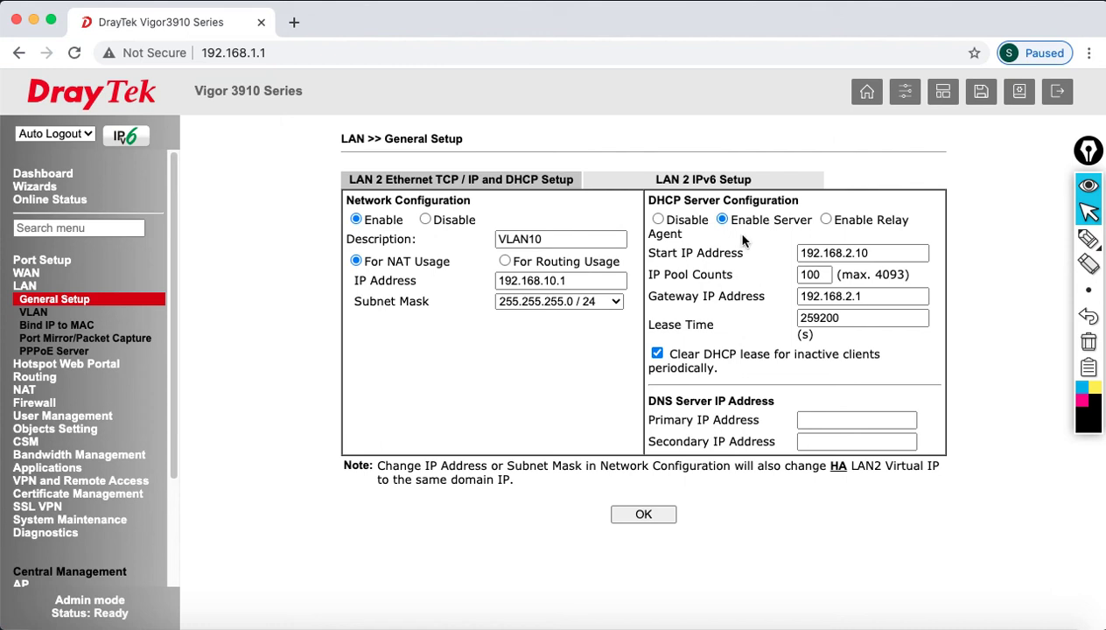
# - Set LAN 2 DHCP: start 192.168.10.11, pool 10, gateway 192.168.10.1, DNS 4.2.2.2 and 8.8.8.8
pyautogui.click(884, 253)
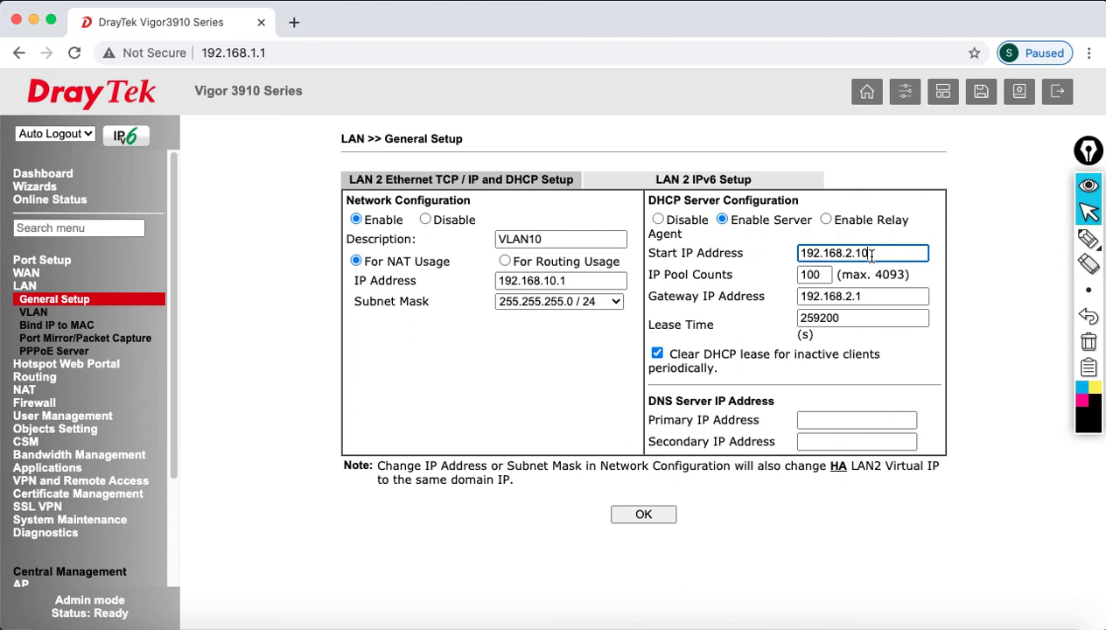
pyautogui.moveTo(885, 253); pyautogui.dragTo(771, 251)
pyautogui.write('192.168')
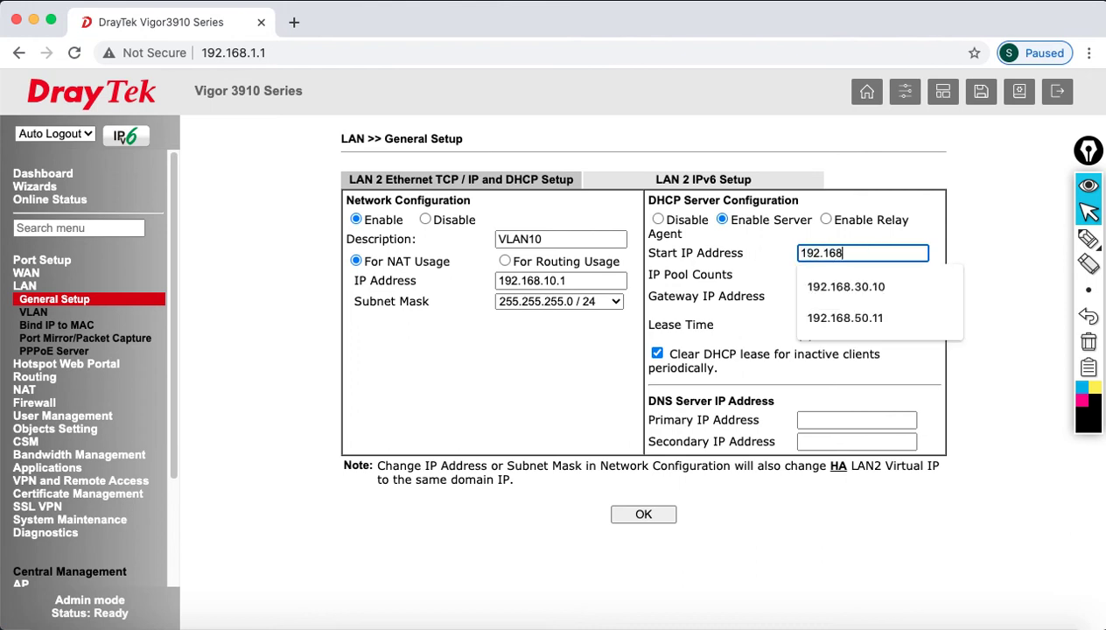
pyautogui.write('.10.11')
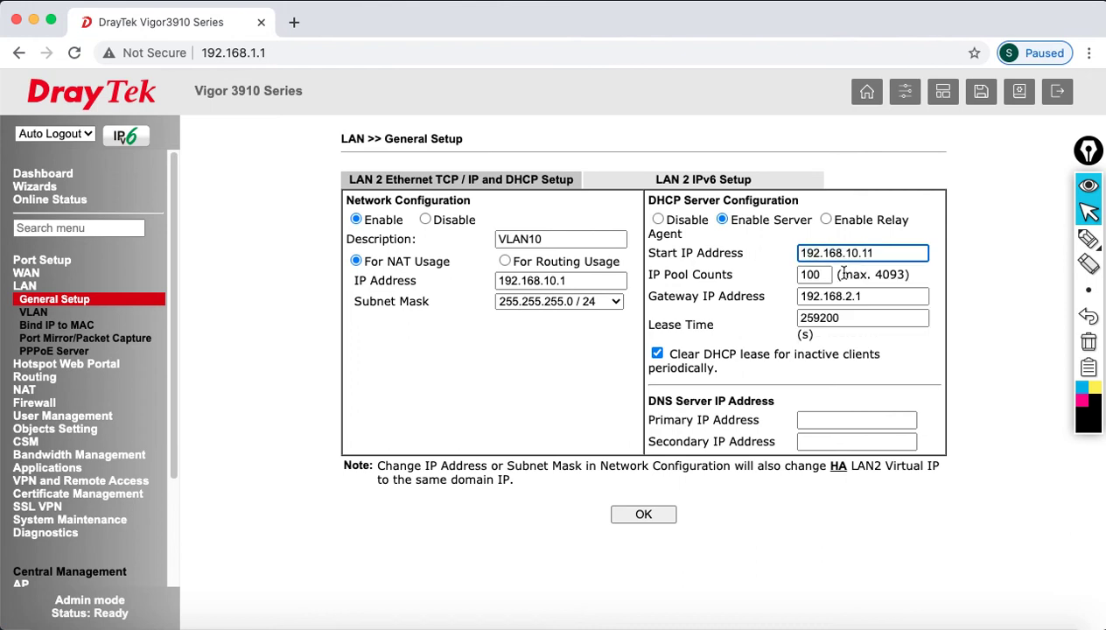
pyautogui.moveTo(826, 274); pyautogui.dragTo(779, 281)
pyautogui.write('10')
pyautogui.press('Tab')
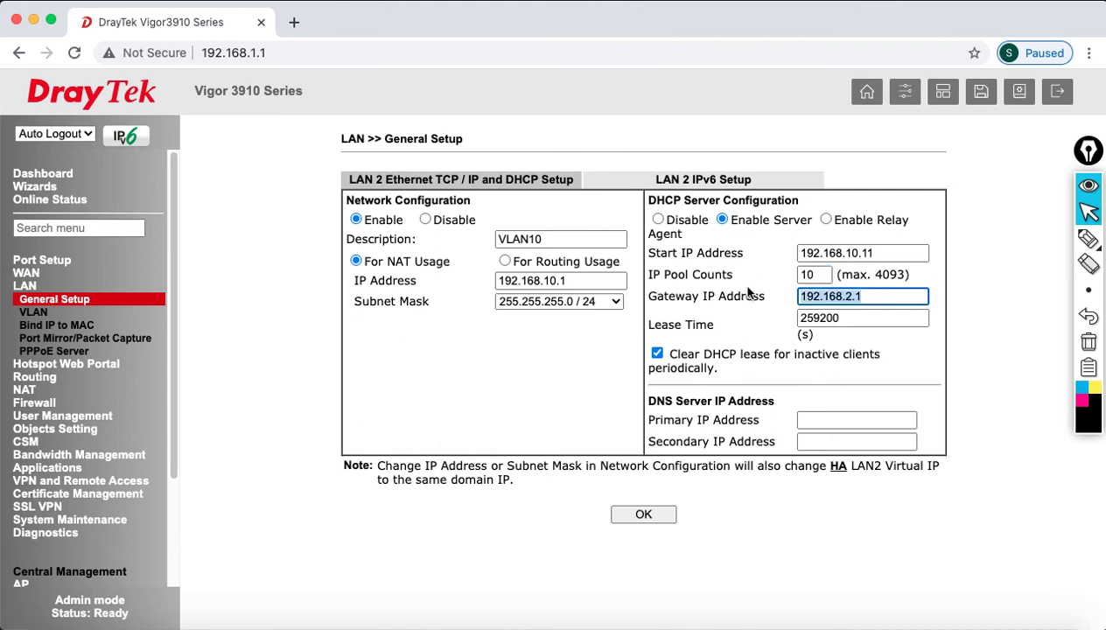
pyautogui.write('192.168.10.1')
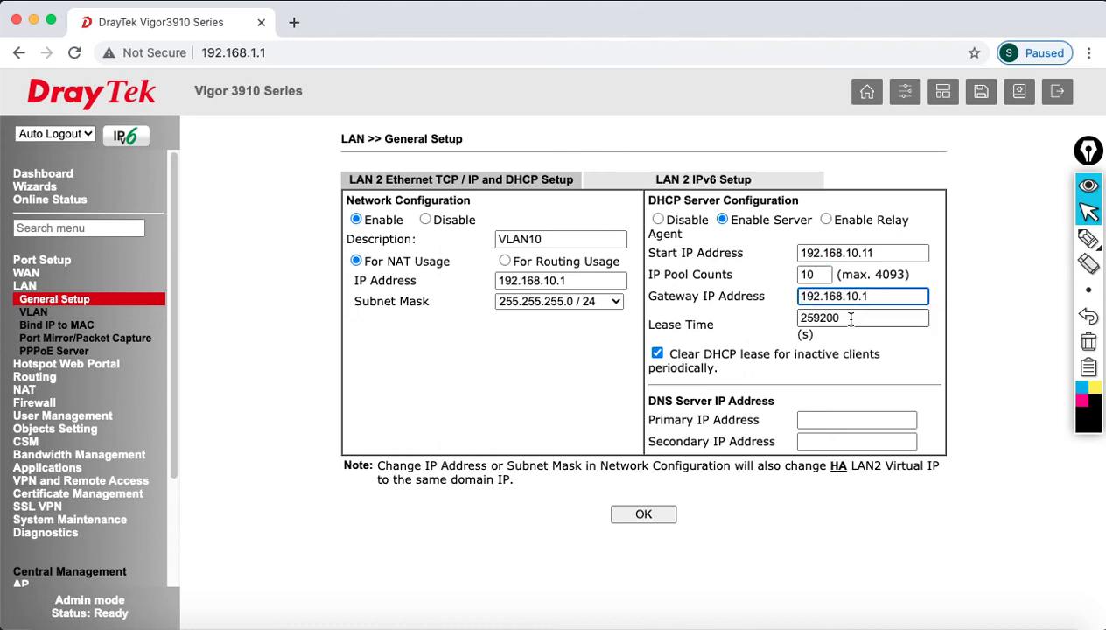
pyautogui.click(809, 417)
pyautogui.write('4.2')
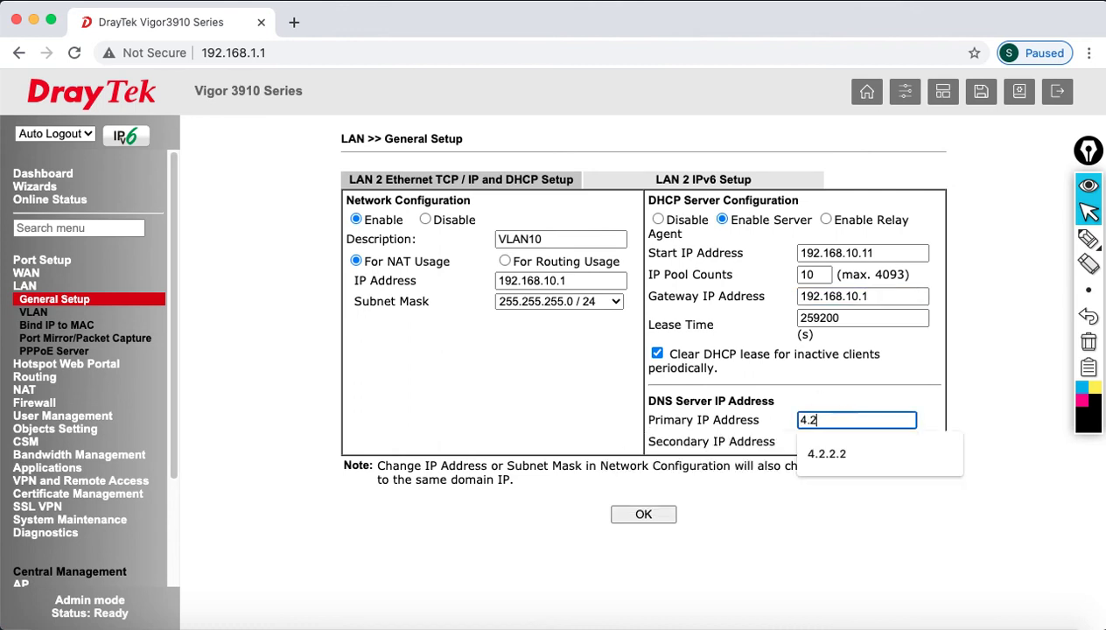
pyautogui.write('.22.2.')
pyautogui.press('Tab')
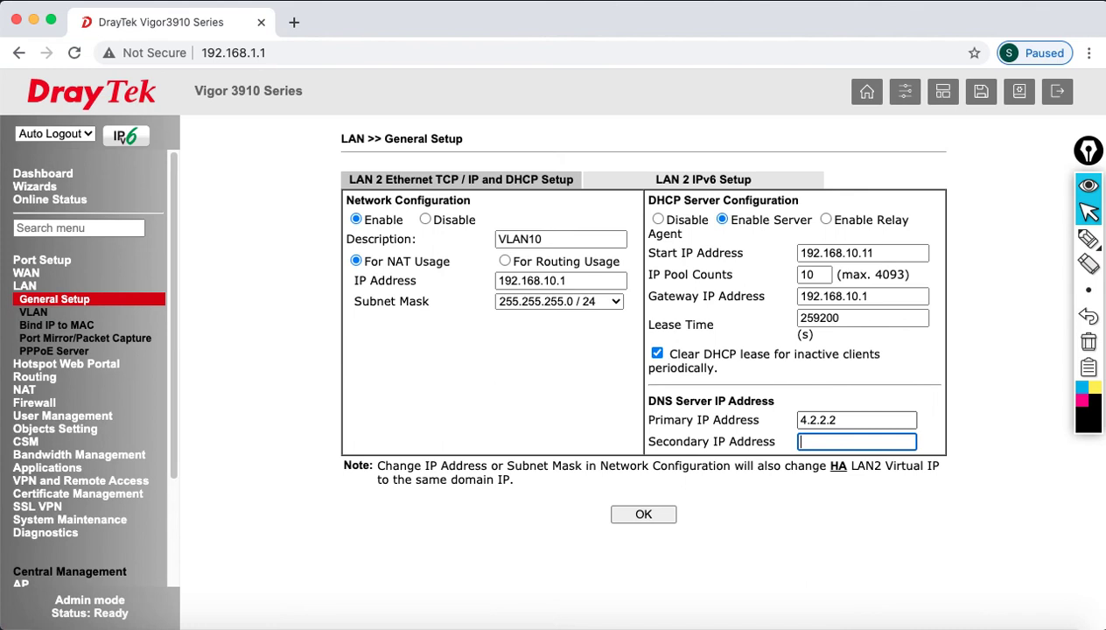
pyautogui.write('8.8.8.8')
# - Save LAN 2, reboot with the current configuration, and watch pings until the login page returns
pyautogui.click(645, 514)
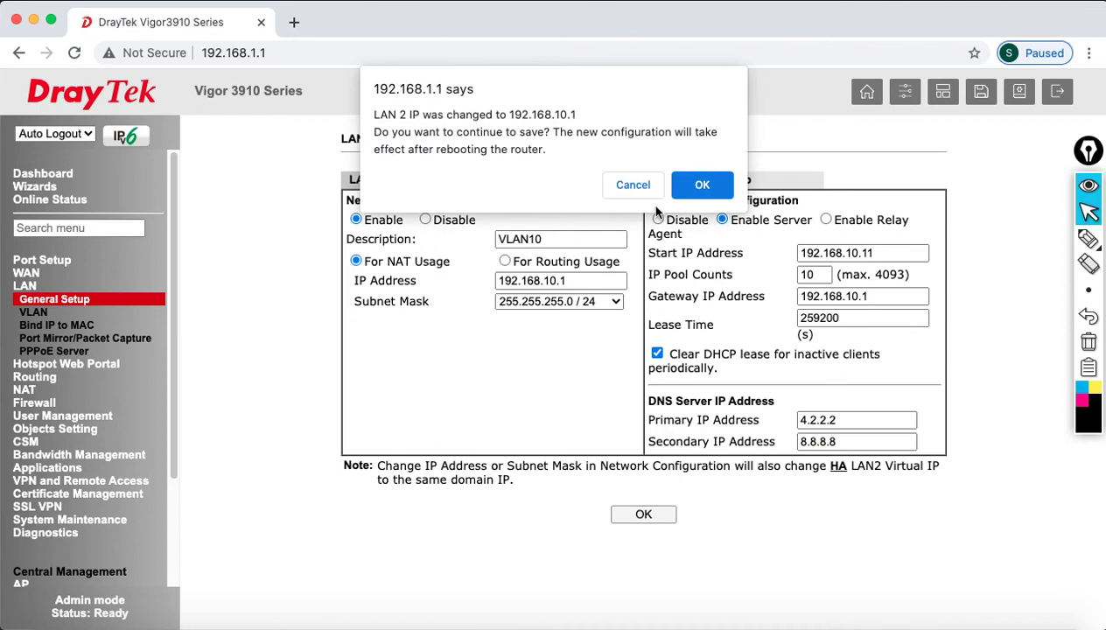
pyautogui.click(705, 184)
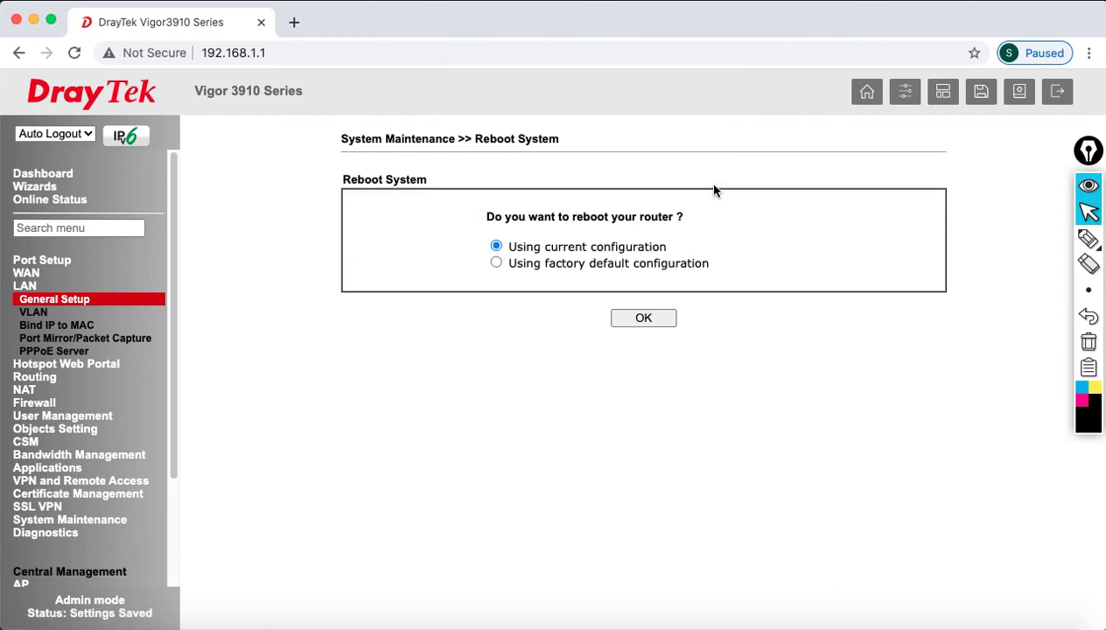
pyautogui.click(646, 321)
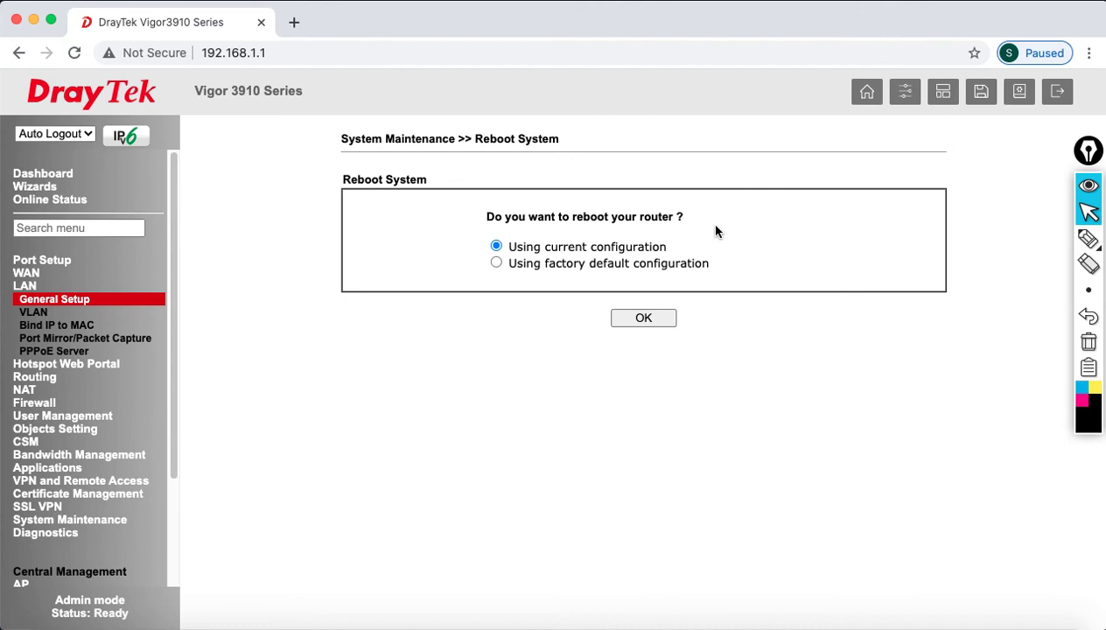
pyautogui.click(660, 322)
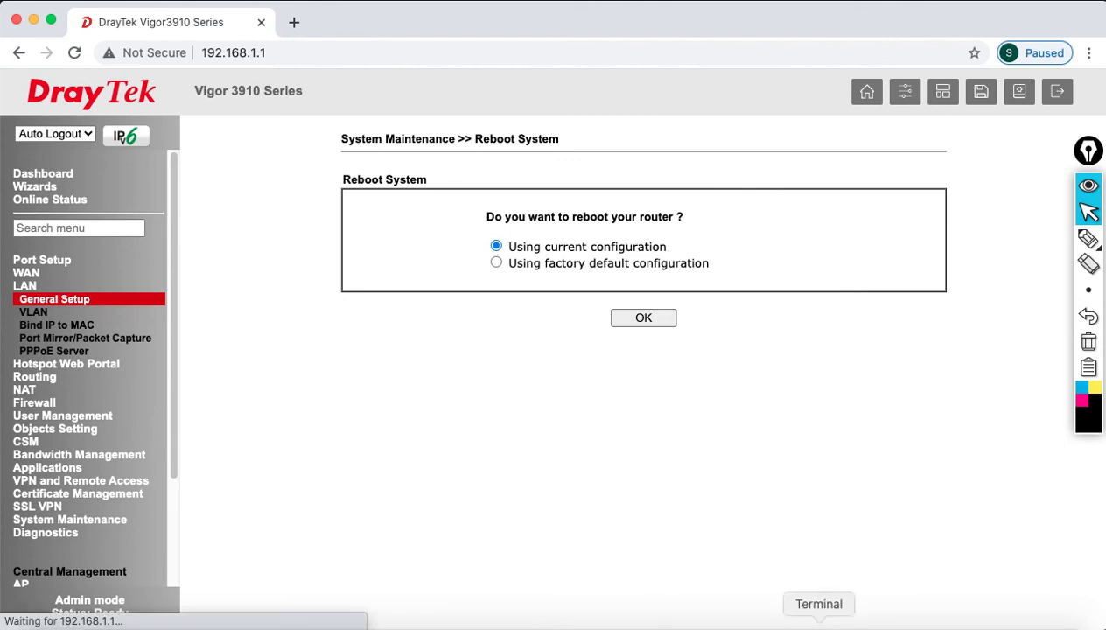
pyautogui.click(821, 618)
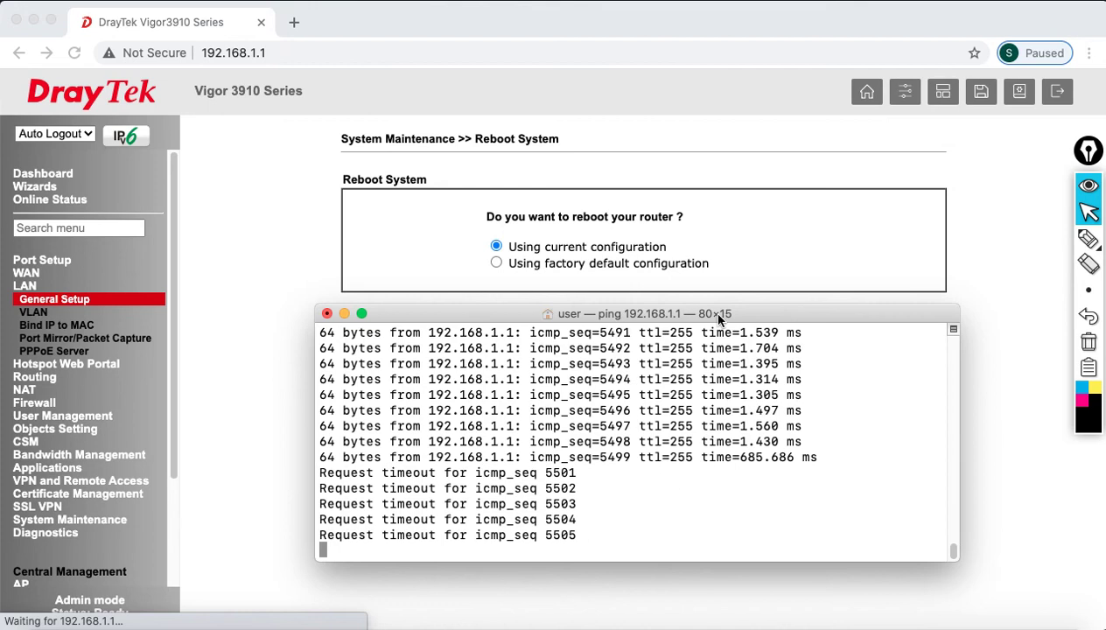
pyautogui.moveTo(709, 311); pyautogui.dragTo(737, 326)
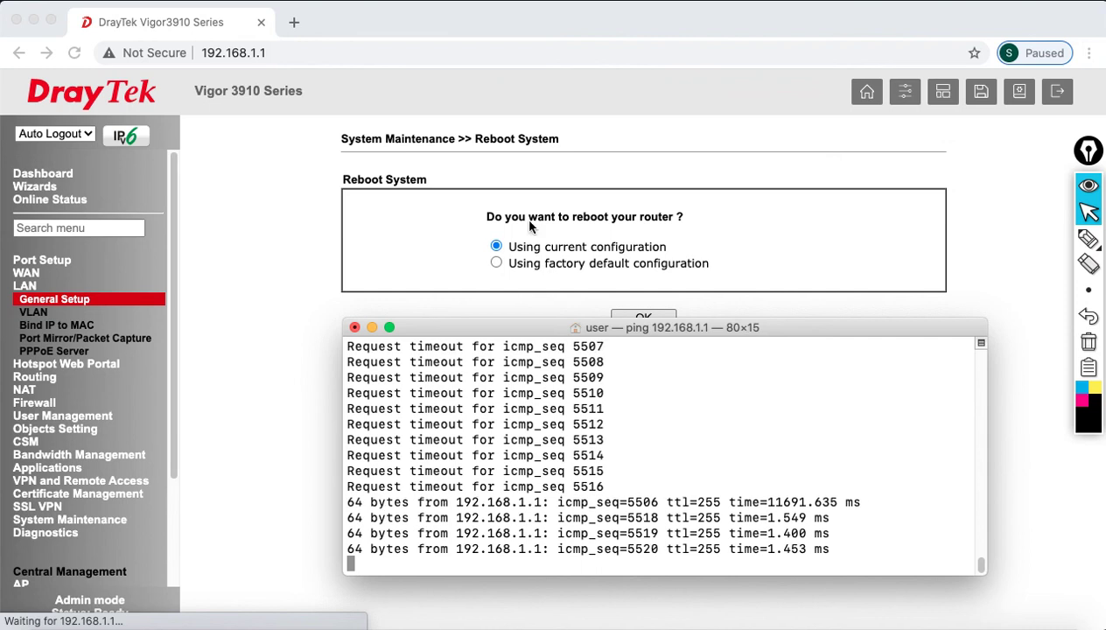
pyautogui.click(162, 39)
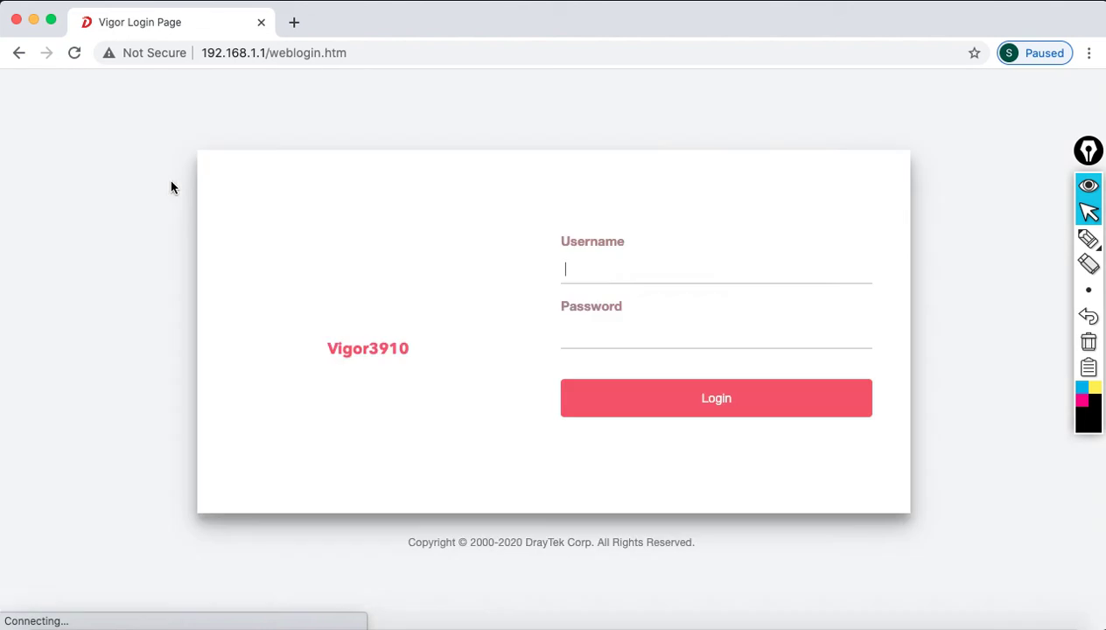
# - Log back in to the router with the admin credentials
pyautogui.write('admin')
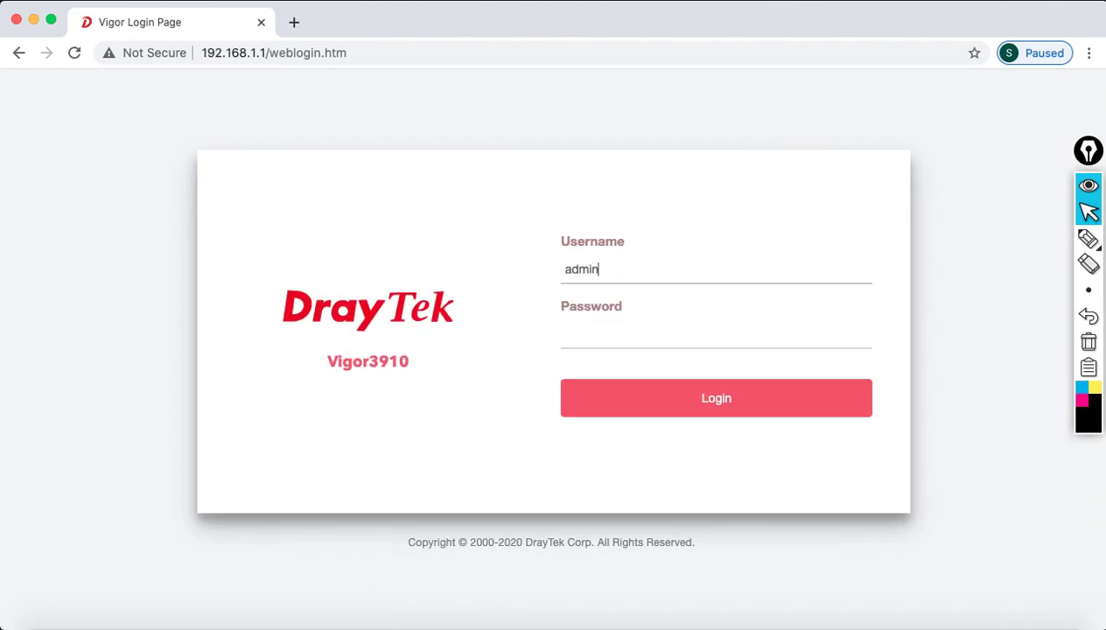
pyautogui.press('Tab')
pyautogui.write('••••••')
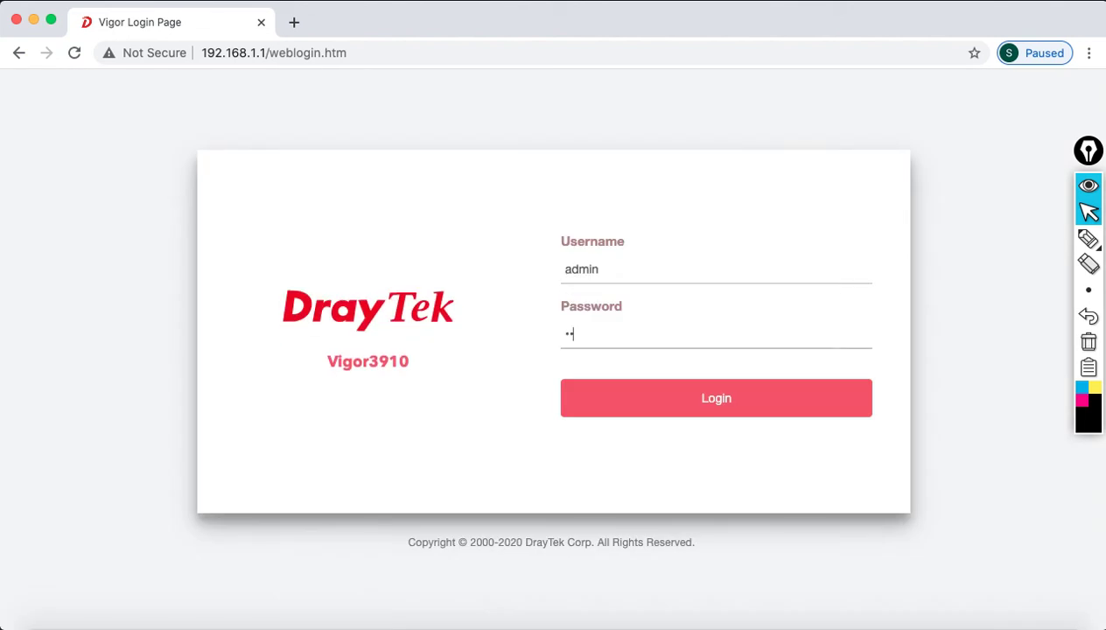
pyautogui.write('••')
pyautogui.click(650, 415)
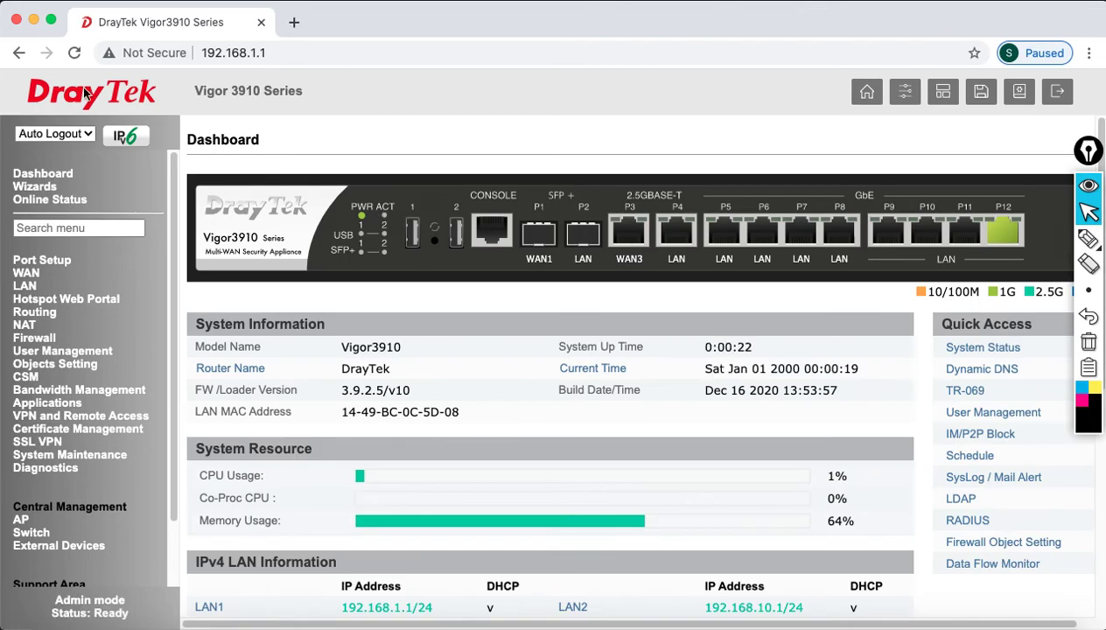
# - Open LAN General Setup and go to LAN 3's details page, ready to edit its description
pyautogui.click(28, 287)
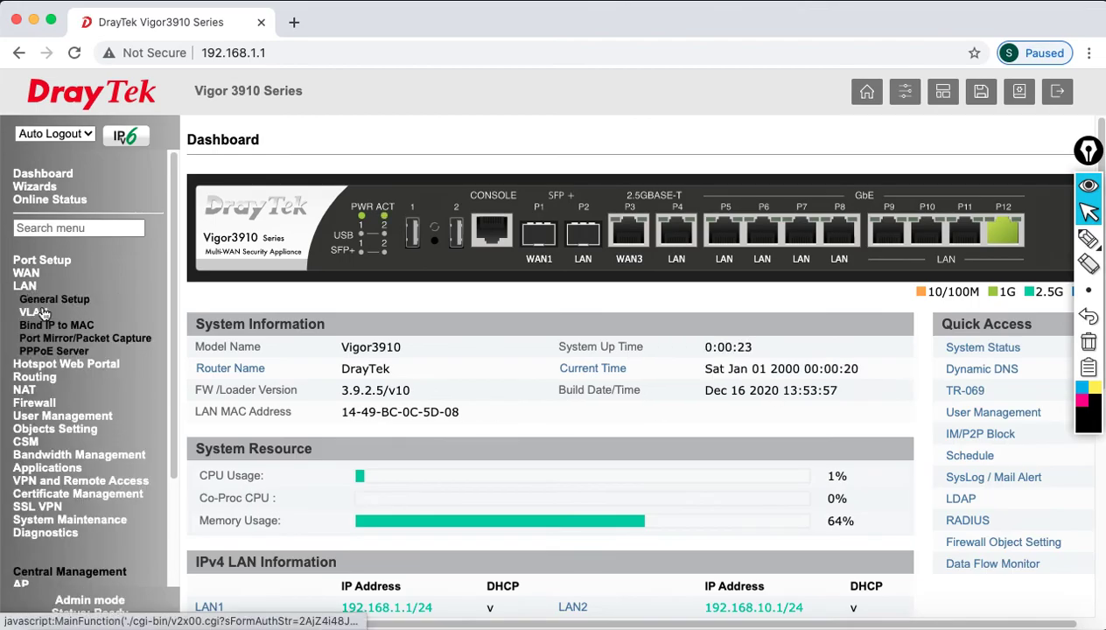
pyautogui.click(39, 313)
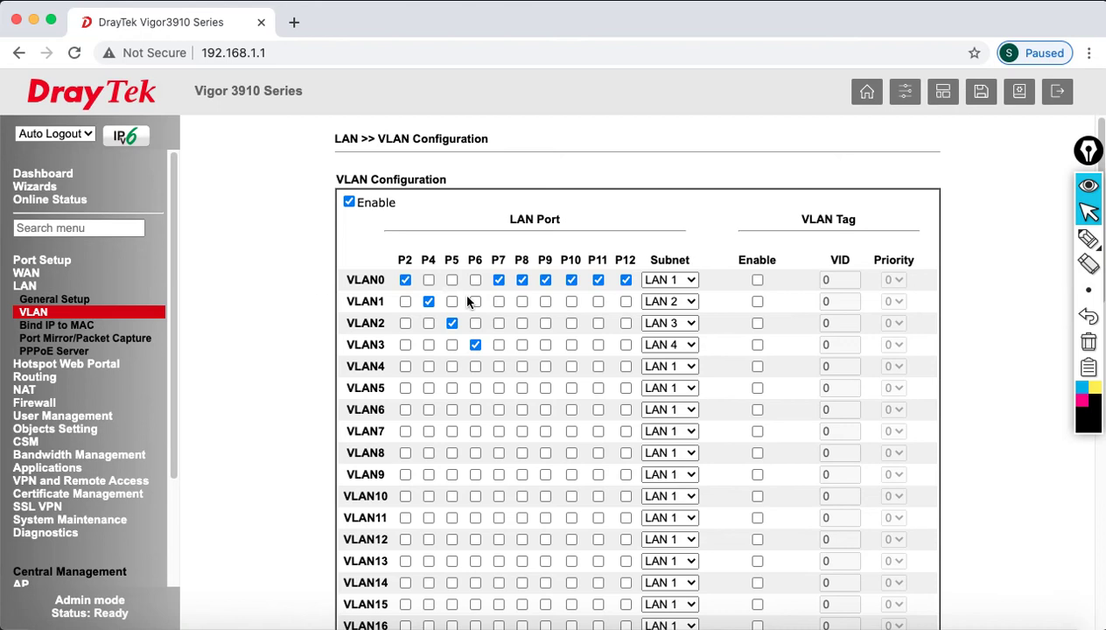
pyautogui.click(52, 300)
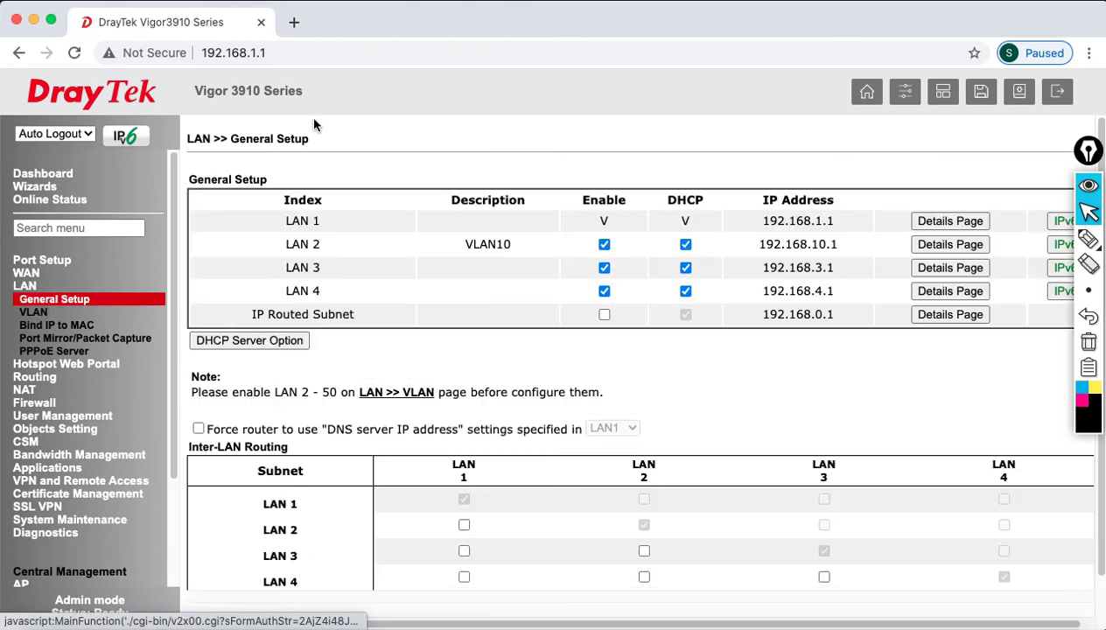
pyautogui.moveTo(294, 245); pyautogui.dragTo(463, 254)
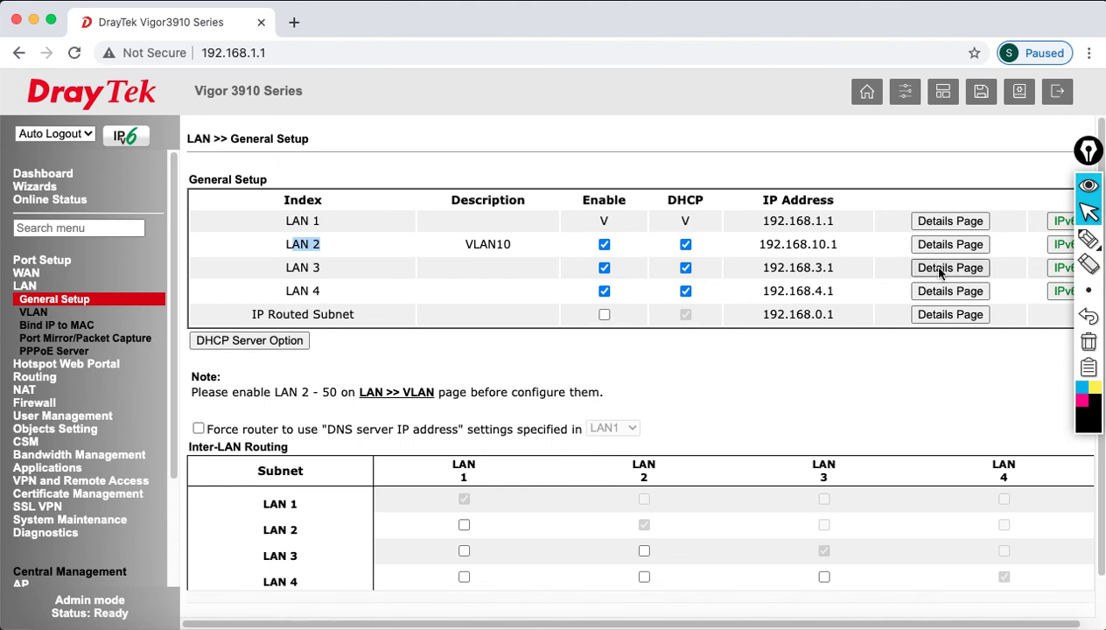
pyautogui.click(949, 268)
pyautogui.click(551, 239)
# - Describe LAN 3 as VLAN20 with IP address 192.168.20.1
pyautogui.write('VLAN20')
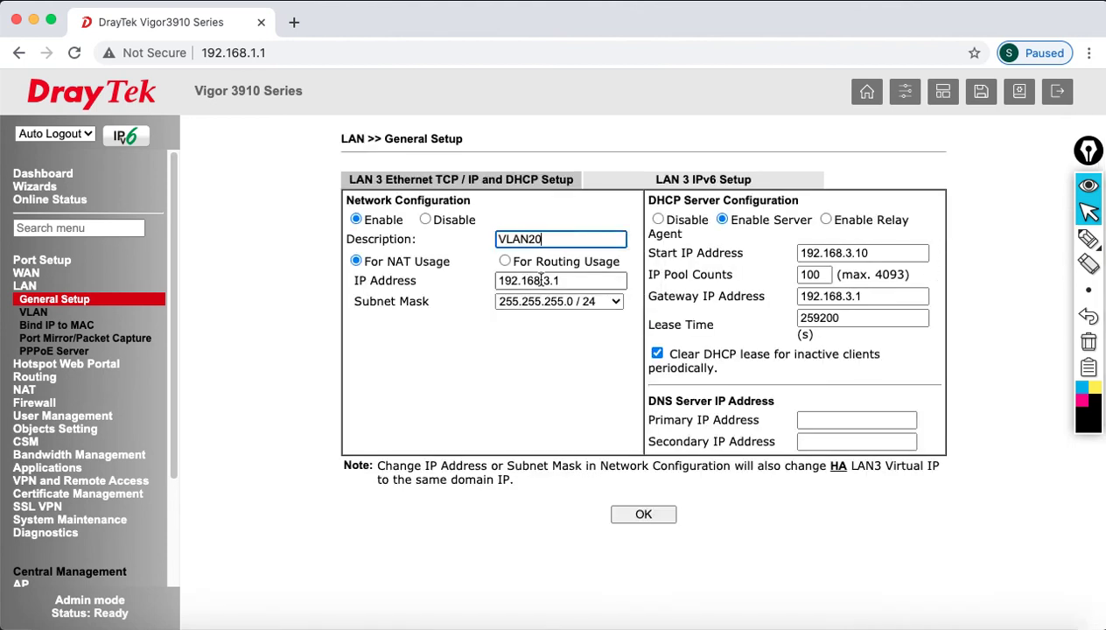
pyautogui.moveTo(583, 282); pyautogui.dragTo(459, 282)
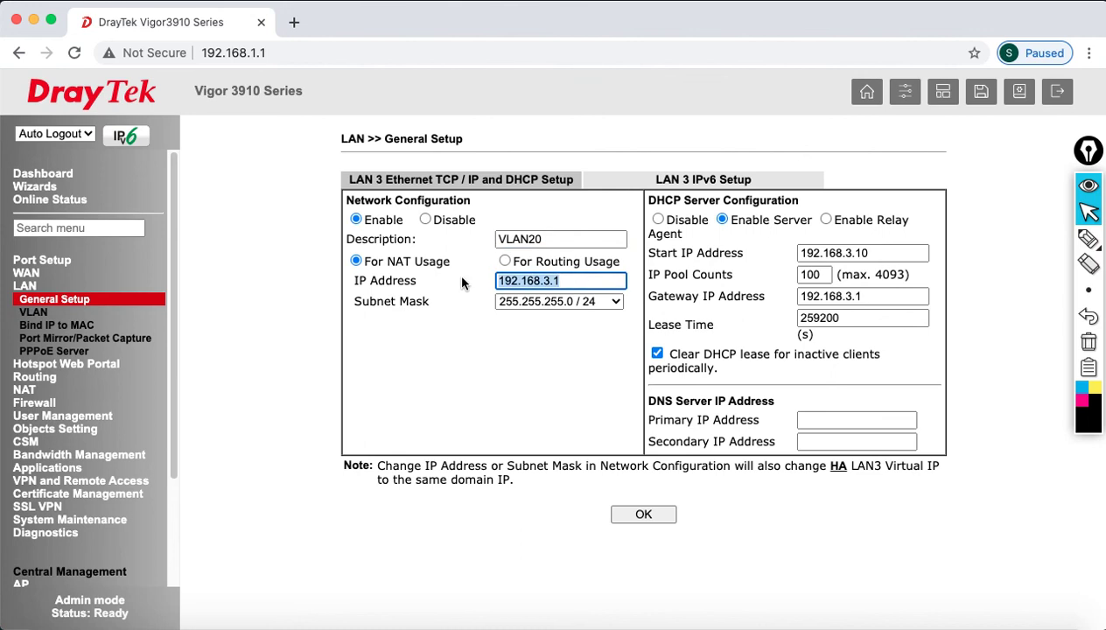
pyautogui.write('192.168.20.1')
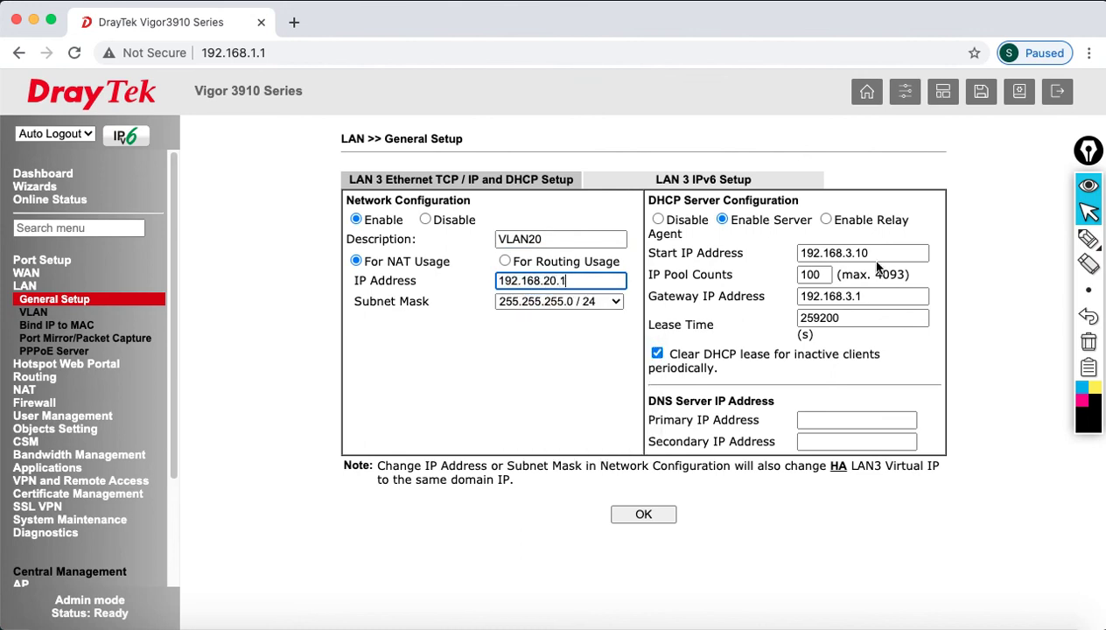
# - Set LAN 3's DHCP start to 192.168.20.11, pool to 20, and gateway to 192.168.20.1
pyautogui.moveTo(844, 254); pyautogui.dragTo(837, 254)
pyautogui.write('2')
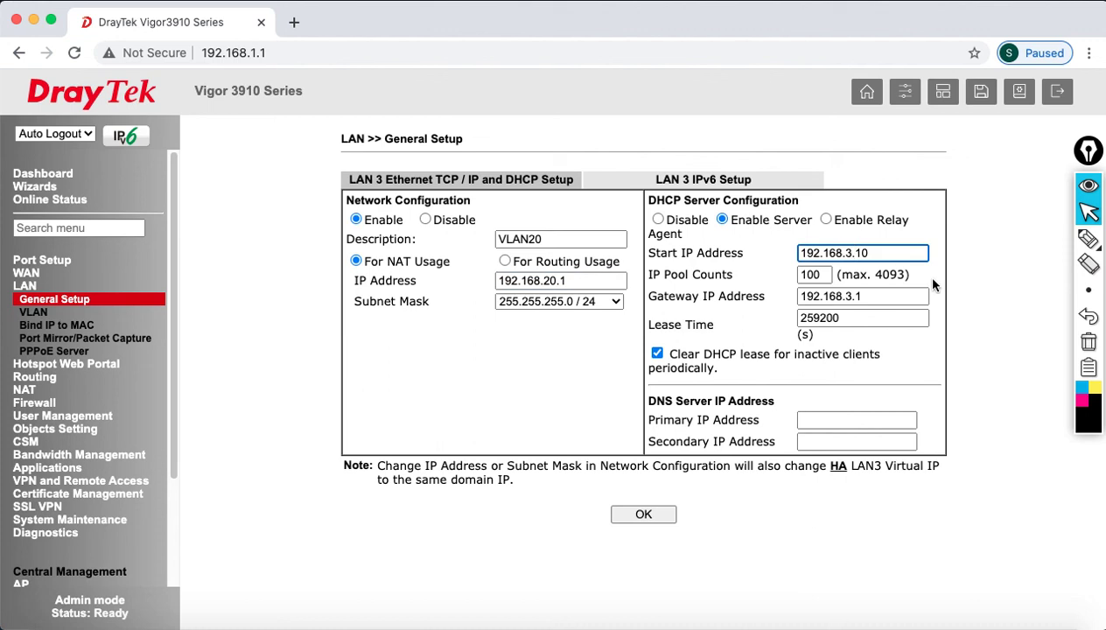
pyautogui.write('0')
pyautogui.press('BackSpace')
pyautogui.write('1')
pyautogui.click(823, 274)
pyautogui.doubleClick(823, 274)
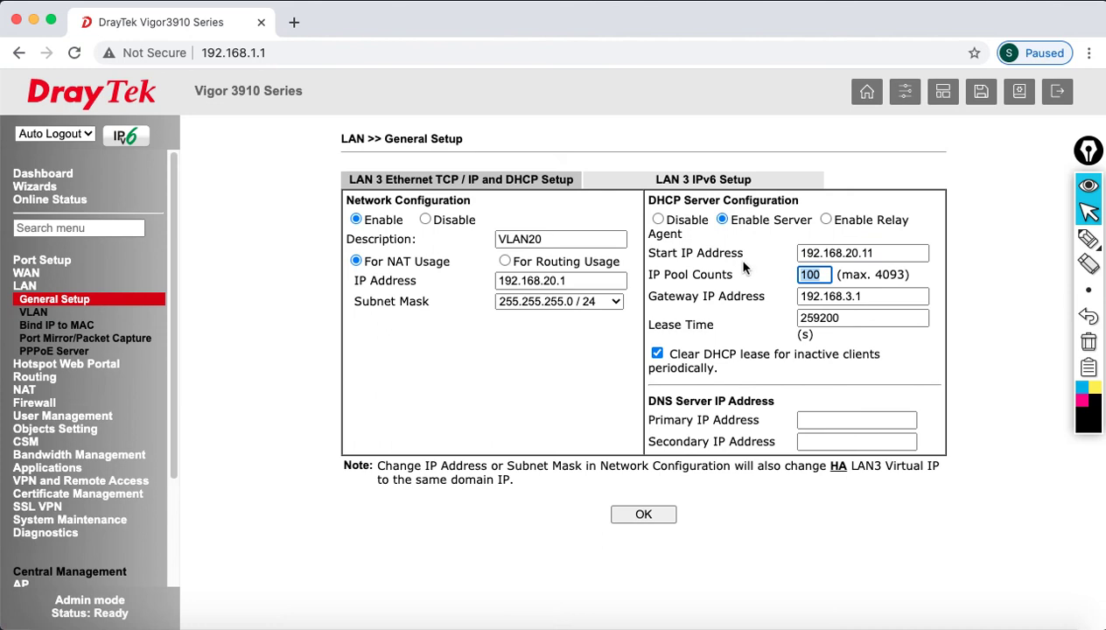
pyautogui.write('20')
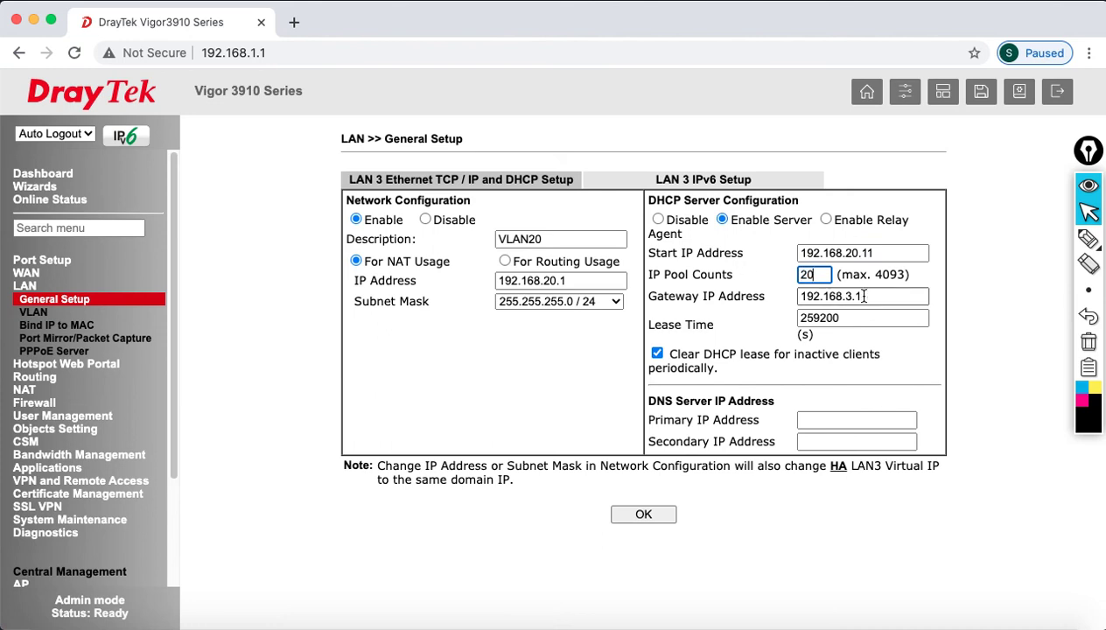
pyautogui.click(854, 295)
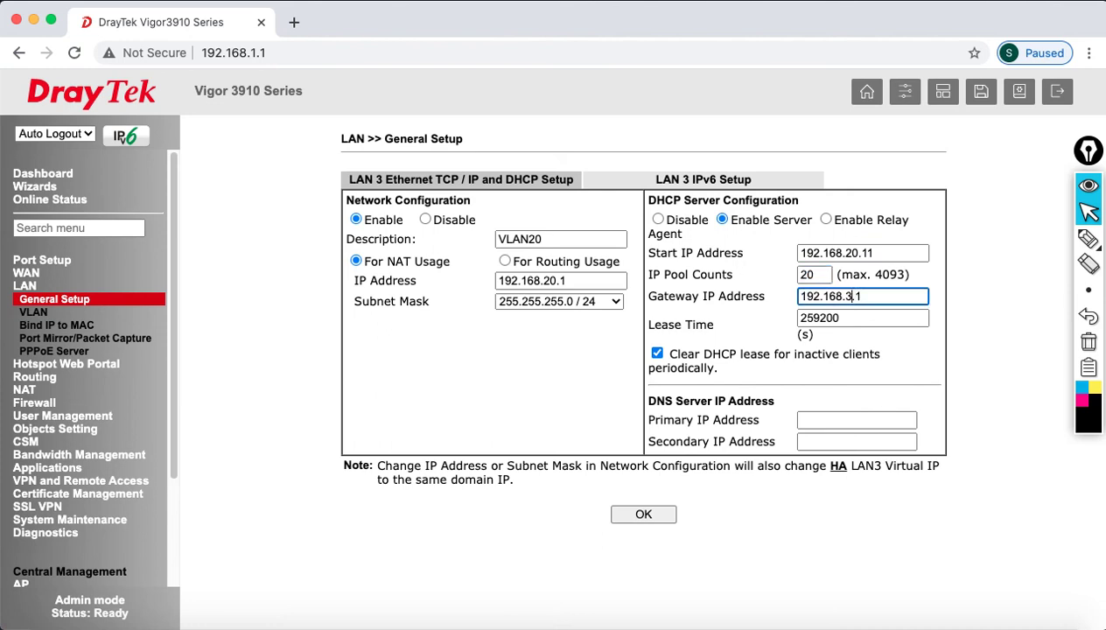
pyautogui.press('BackSpace')
pyautogui.press('BackSpace')
pyautogui.write('20.')
# - Set DNS servers 213.42.20.20 and 195.229.241.222, then save and confirm LAN 3
pyautogui.click(840, 418)
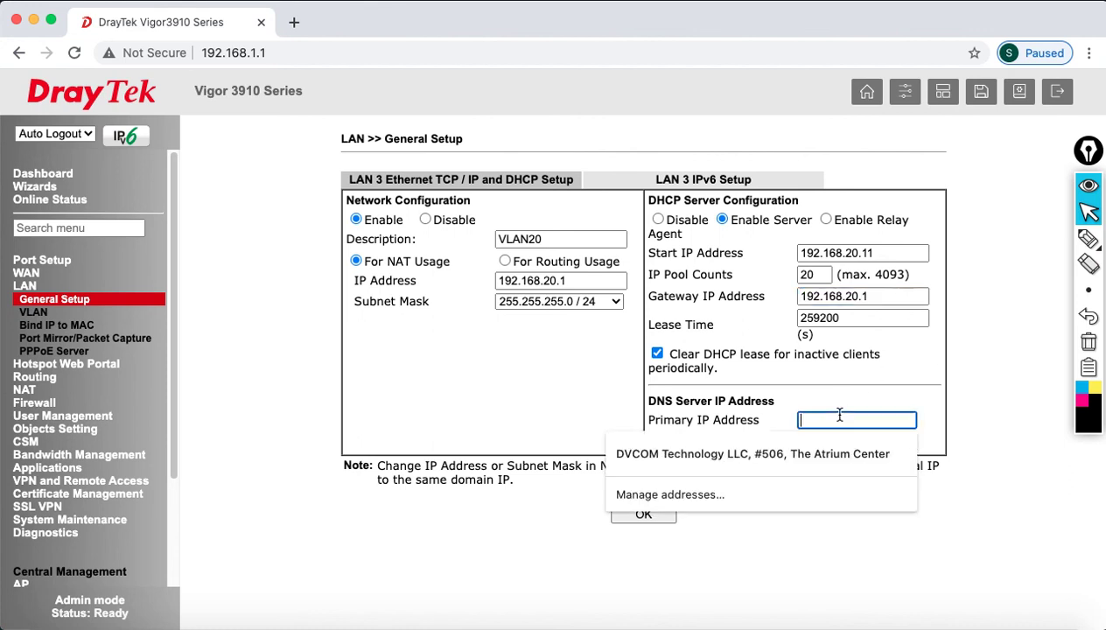
pyautogui.write('213.42.20.20')
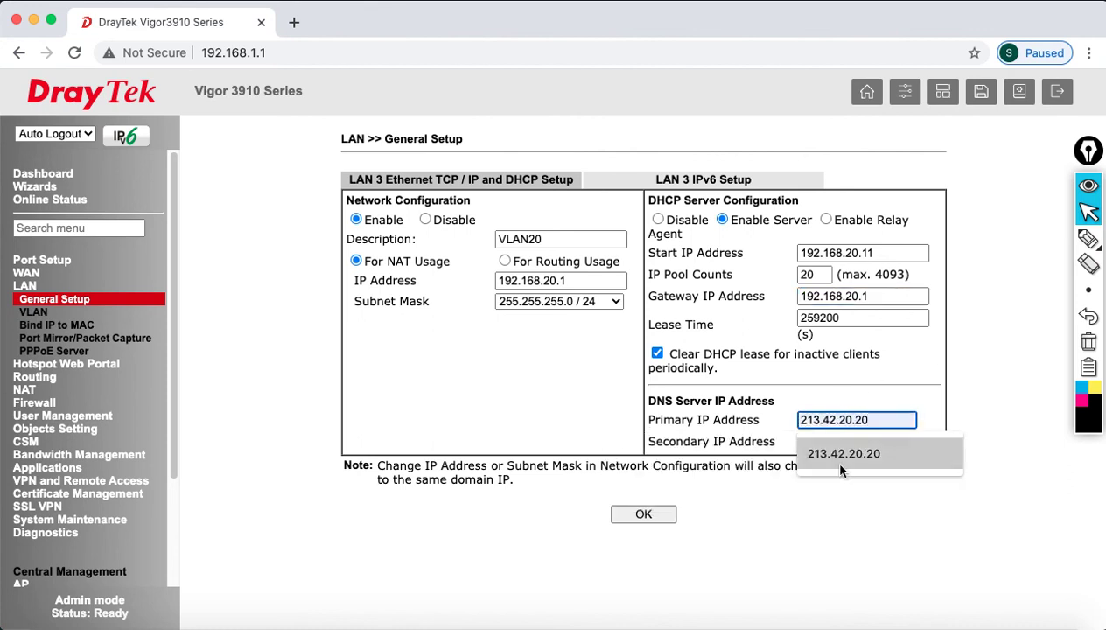
pyautogui.click(832, 454)
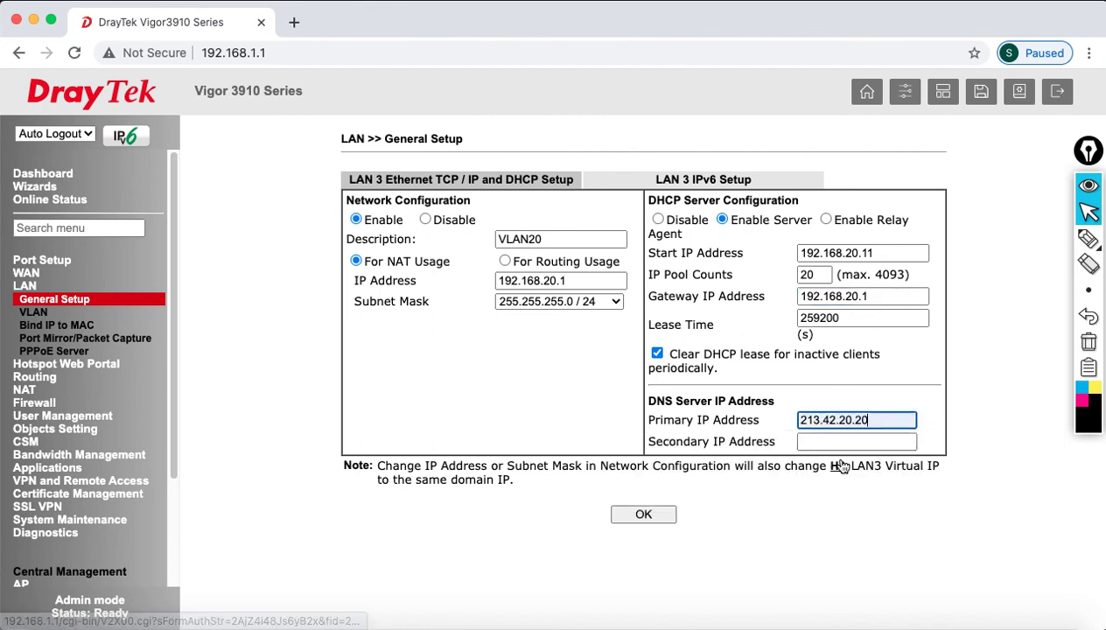
pyautogui.click(843, 443)
pyautogui.write('195.229.241.222')
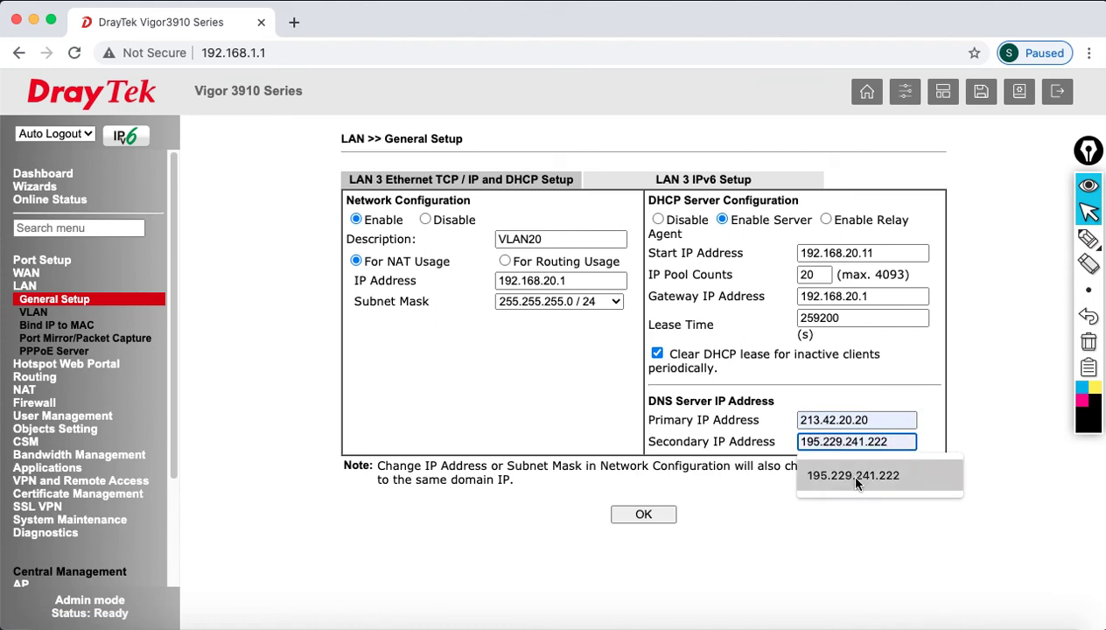
pyautogui.click(848, 474)
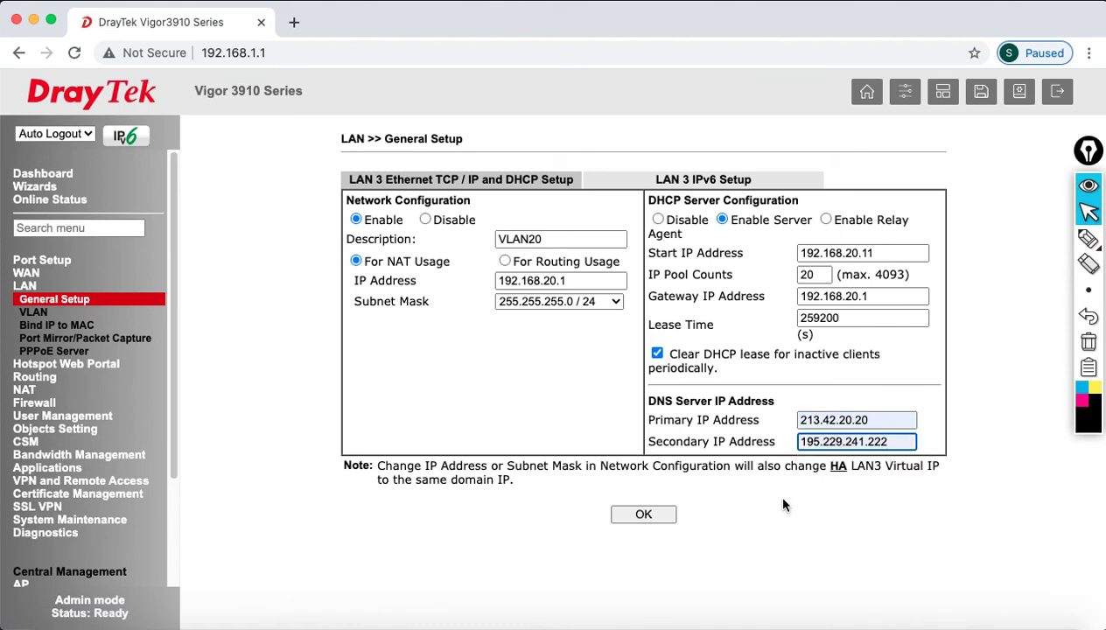
pyautogui.click(667, 509)
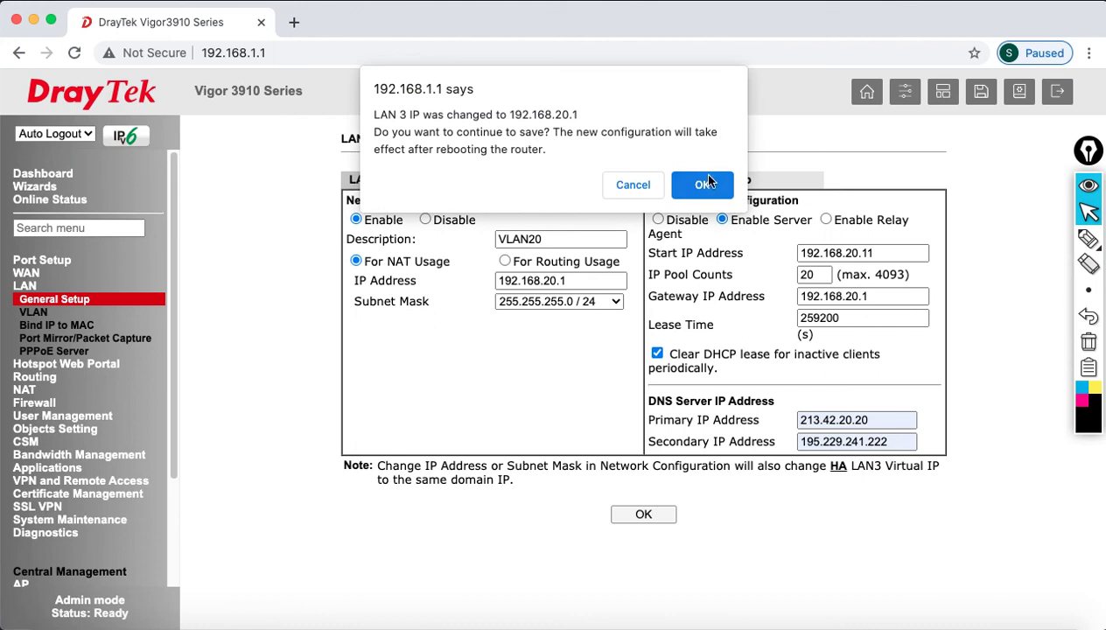
pyautogui.click(709, 180)
# - Let the router reboot with the LAN 3 changes, watch the ping, and log back in
pyautogui.click(652, 318)
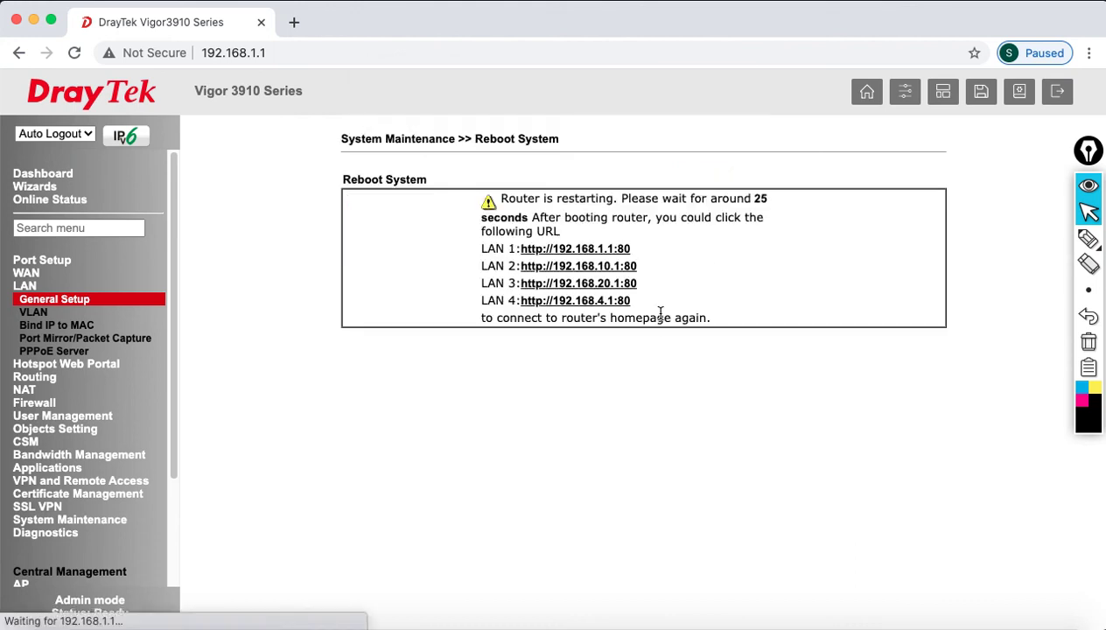
pyautogui.click(822, 613)
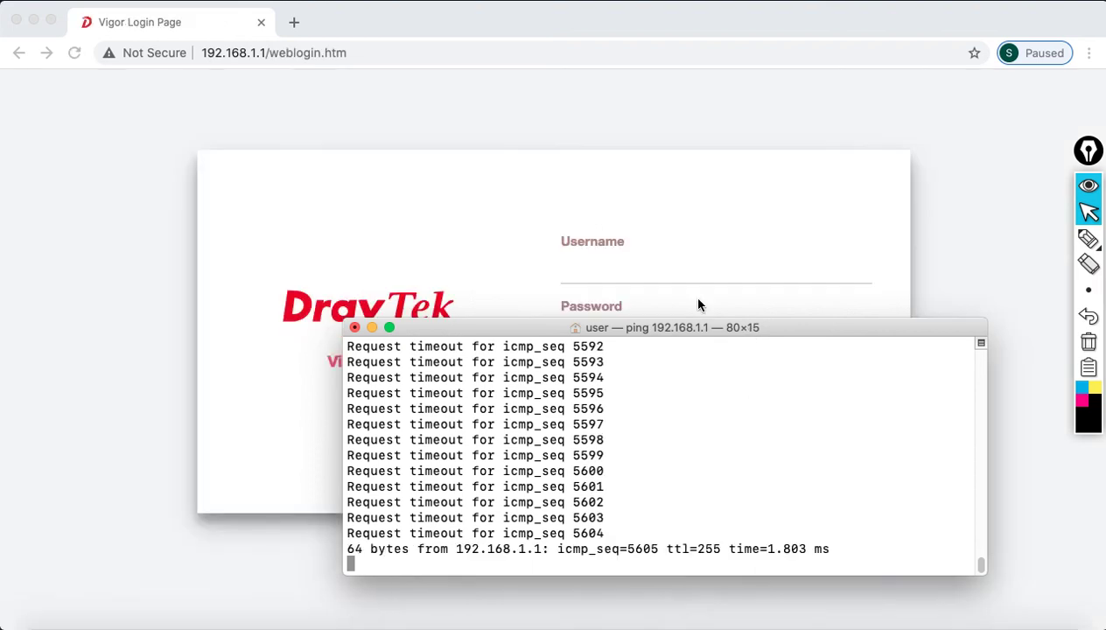
pyautogui.click(651, 278)
pyautogui.write('admin')
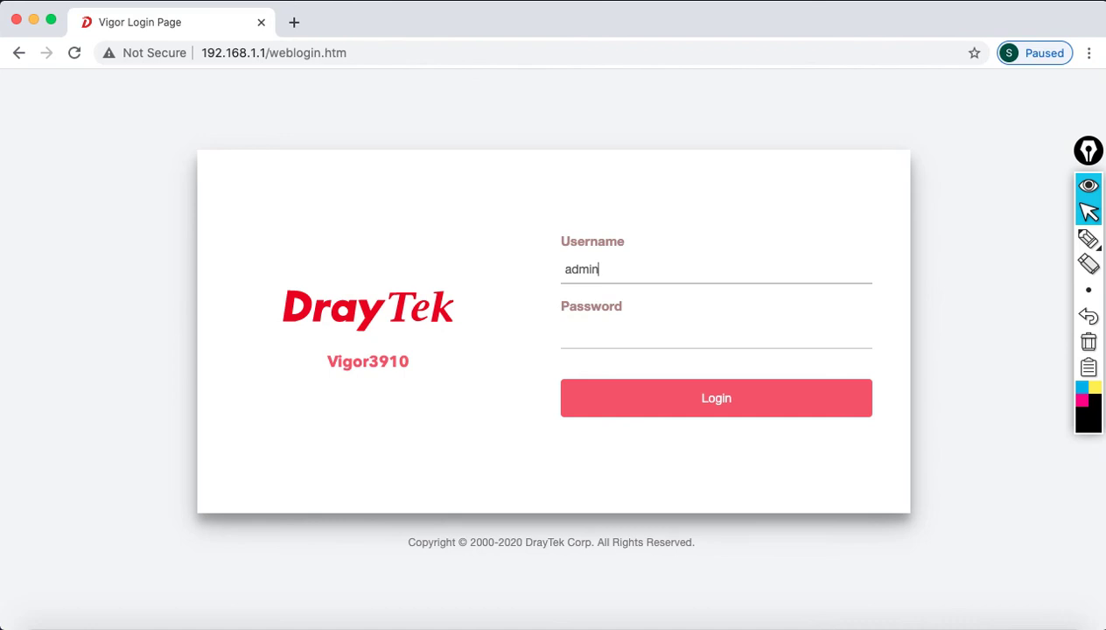
pyautogui.press('Tab')
pyautogui.write('********')
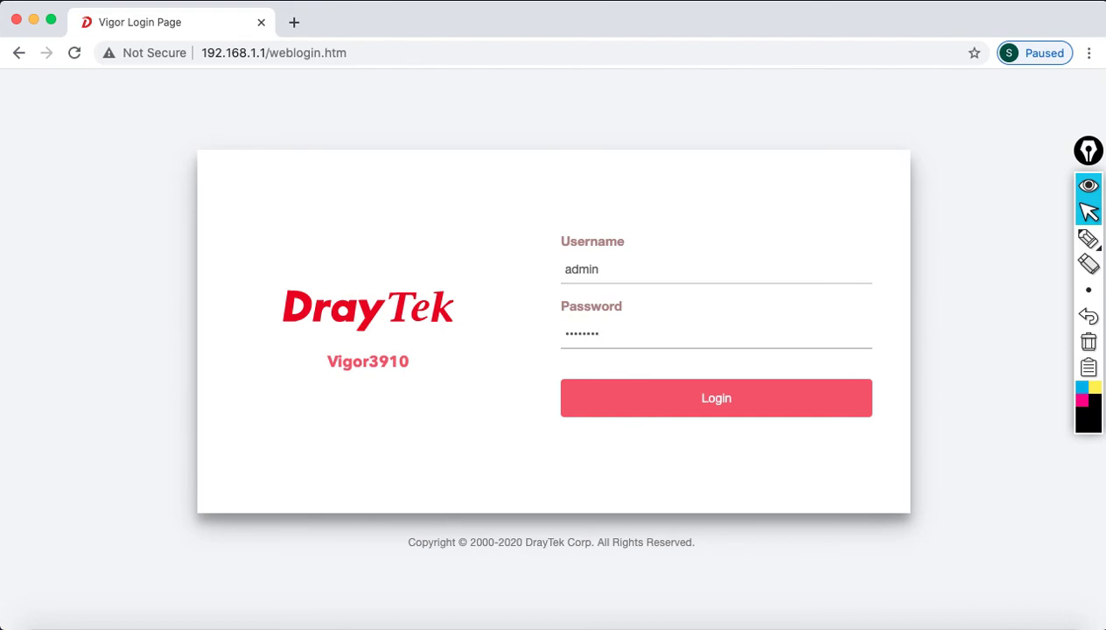
pyautogui.click(682, 397)
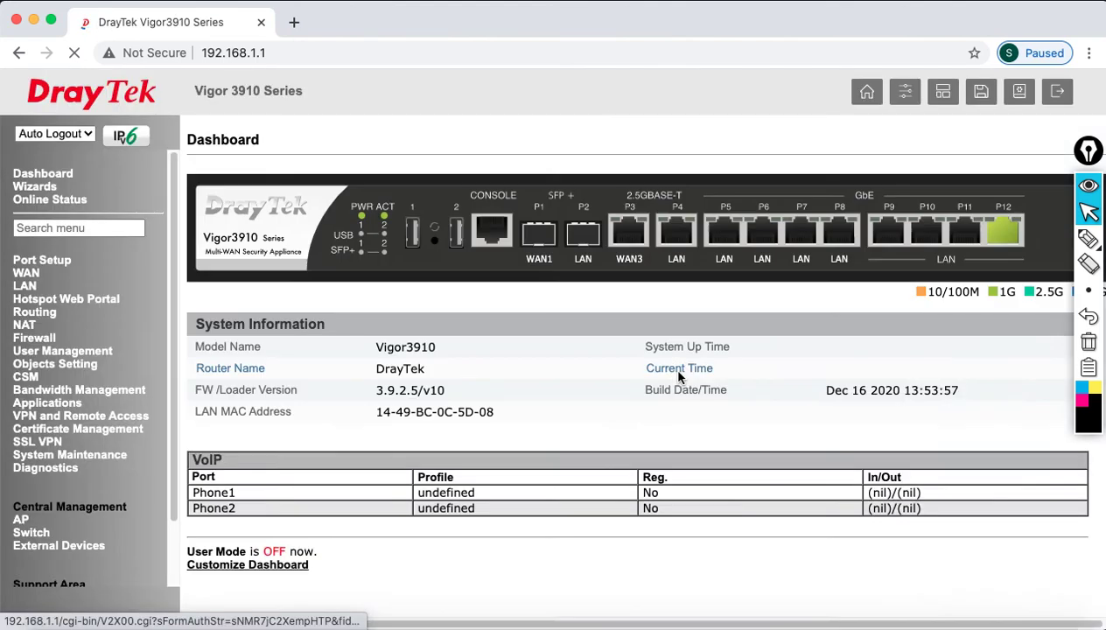
# - Open LAN 4's details, describe it as VLAN30, and set its IP to 192.168.30.1
pyautogui.click(31, 287)
pyautogui.click(37, 299)
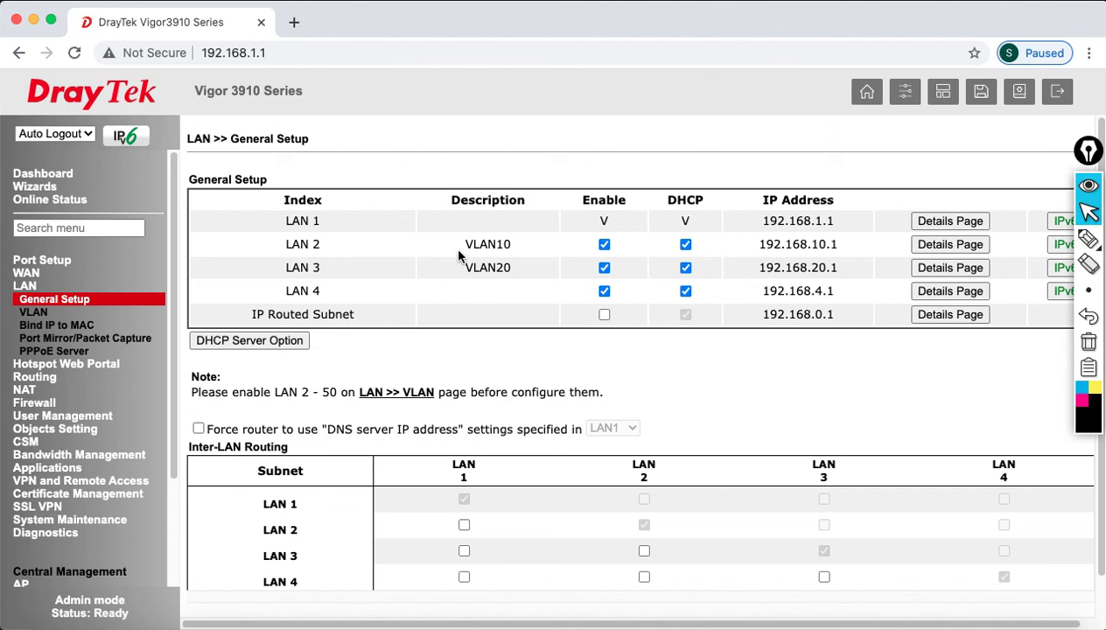
pyautogui.moveTo(462, 245); pyautogui.dragTo(526, 274)
pyautogui.click(921, 292)
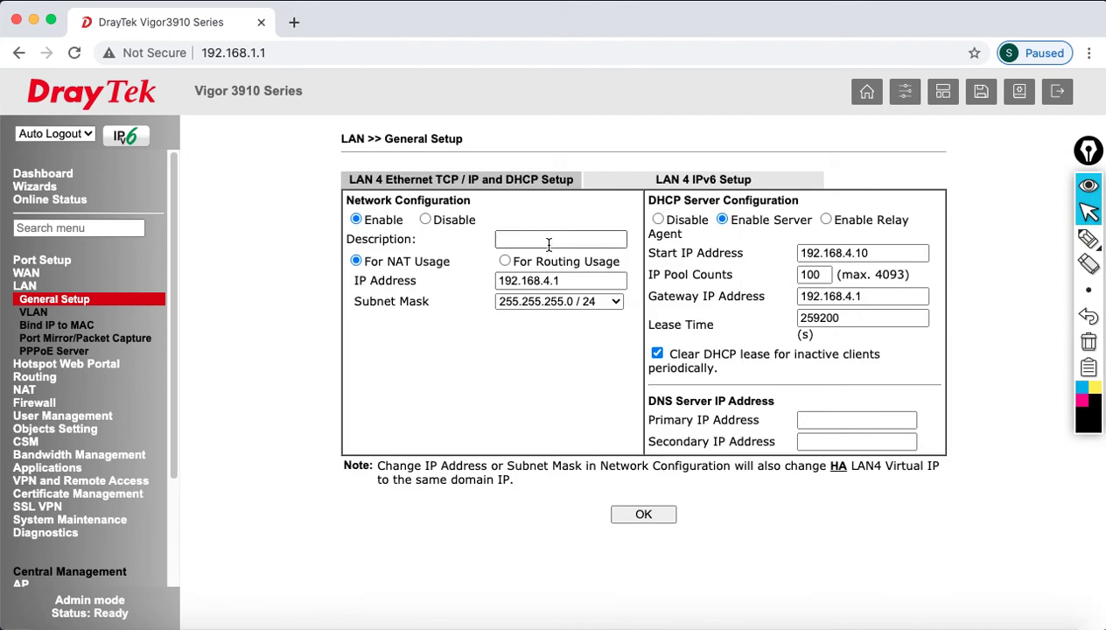
pyautogui.click(552, 241)
pyautogui.write('VLAN30')
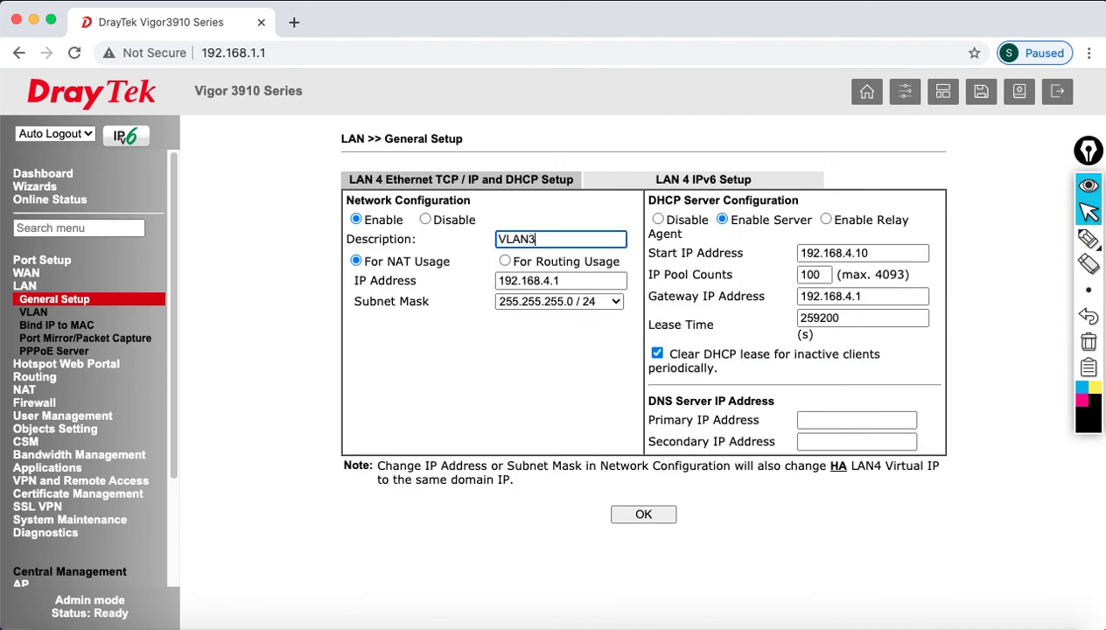
pyautogui.click(555, 280)
pyautogui.press('BackSpace')
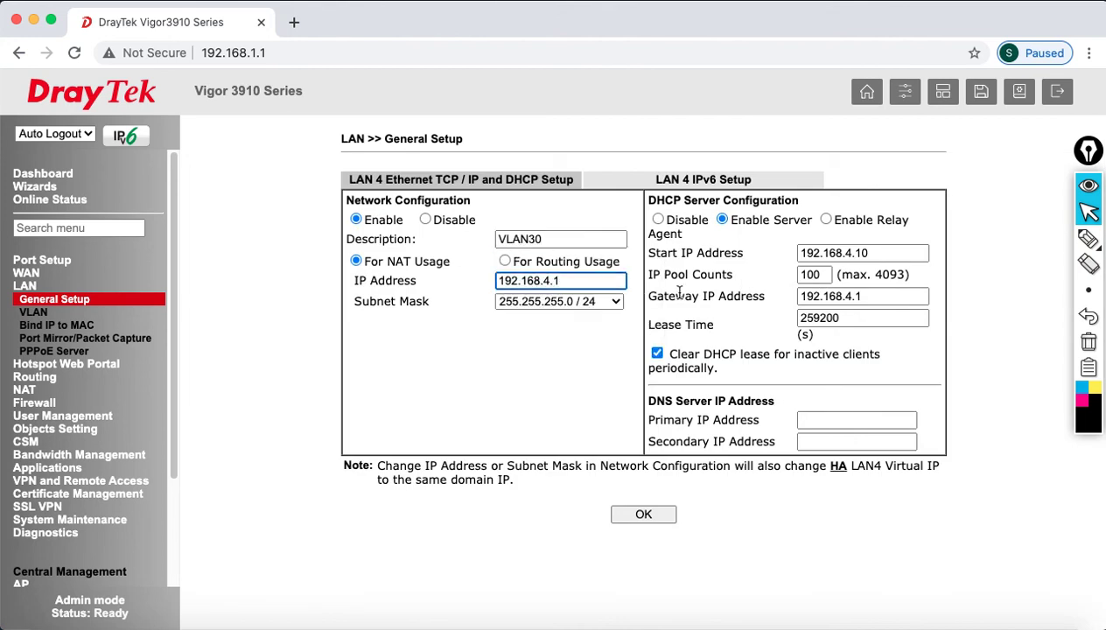
pyautogui.write('30')
# - Move LAN 4's DHCP start and gateway to the 192.168.30 subnet with a pool of 30
pyautogui.click(855, 253)
pyautogui.press('BackSpace')
pyautogui.press('BackSpace')
pyautogui.write('30.')
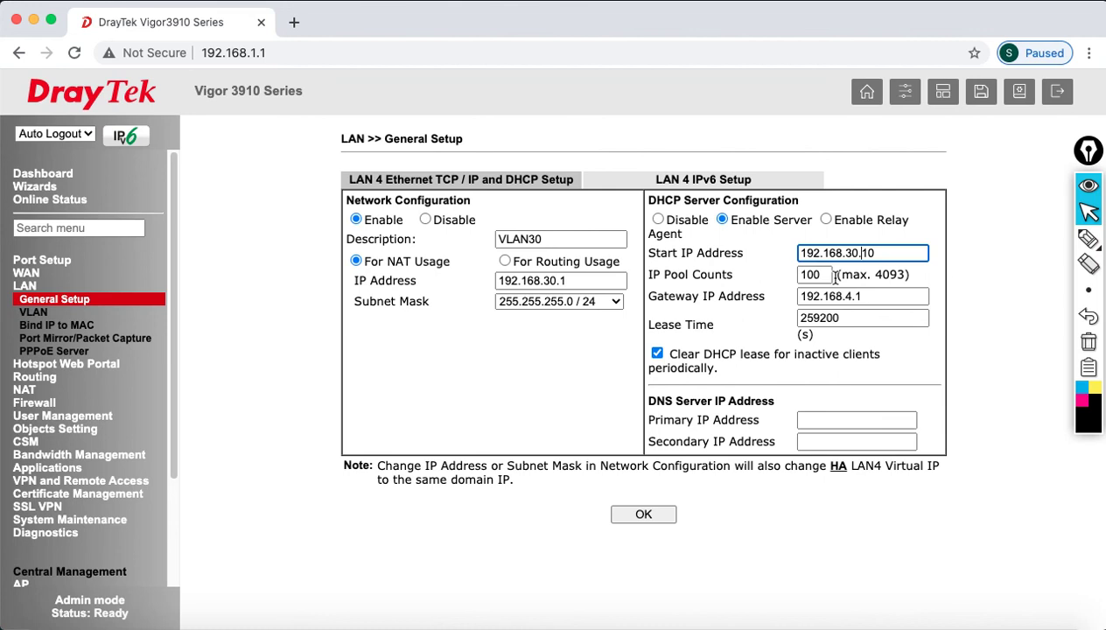
pyautogui.click(813, 275)
pyautogui.doubleClick(799, 275)
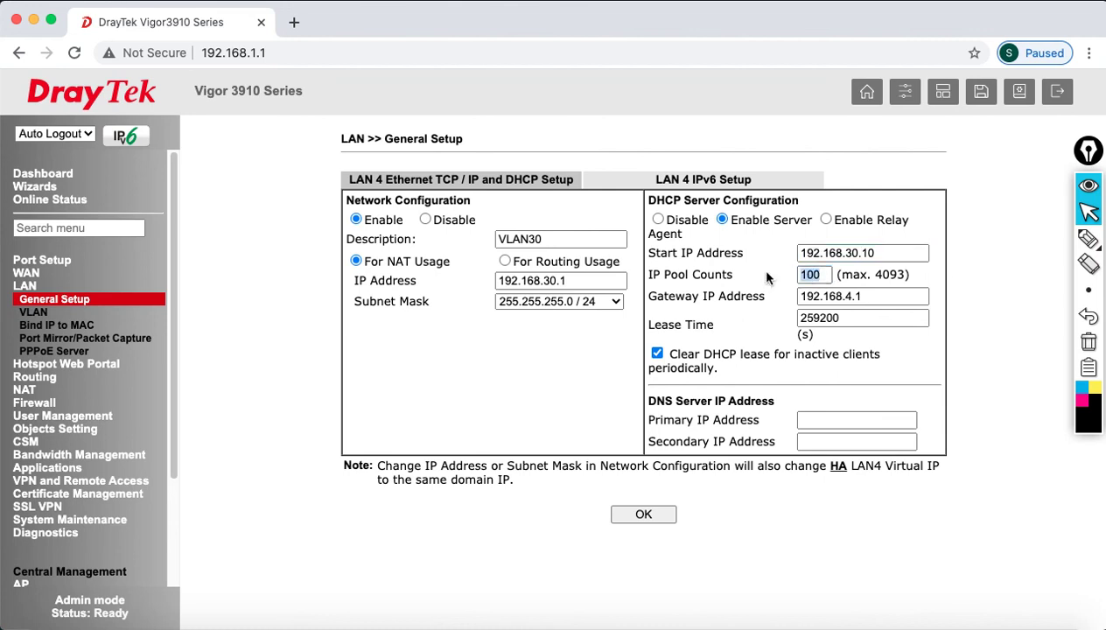
pyautogui.doubleClick(816, 277)
pyautogui.write('30')
pyautogui.click(854, 299)
pyautogui.press('BackSpace')
pyautogui.write('30')
# - Set DNS 213.42.20.20 and 195.229.241.222, then save and confirm LAN 4
pyautogui.click(858, 420)
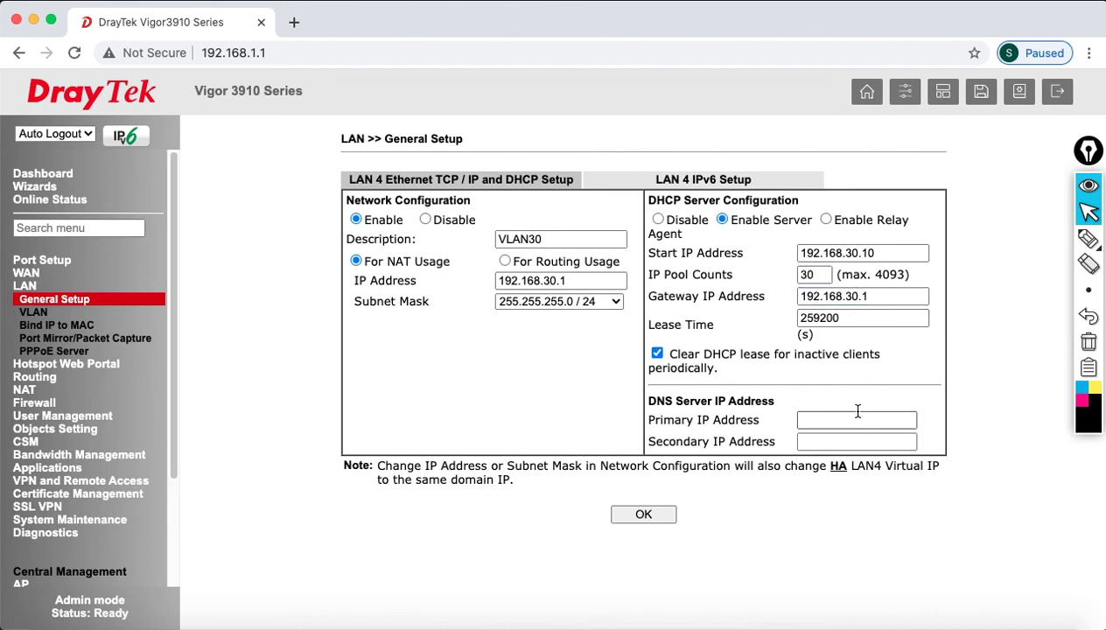
pyautogui.write('2')
pyautogui.click(877, 455)
pyautogui.click(872, 442)
pyautogui.write('1')
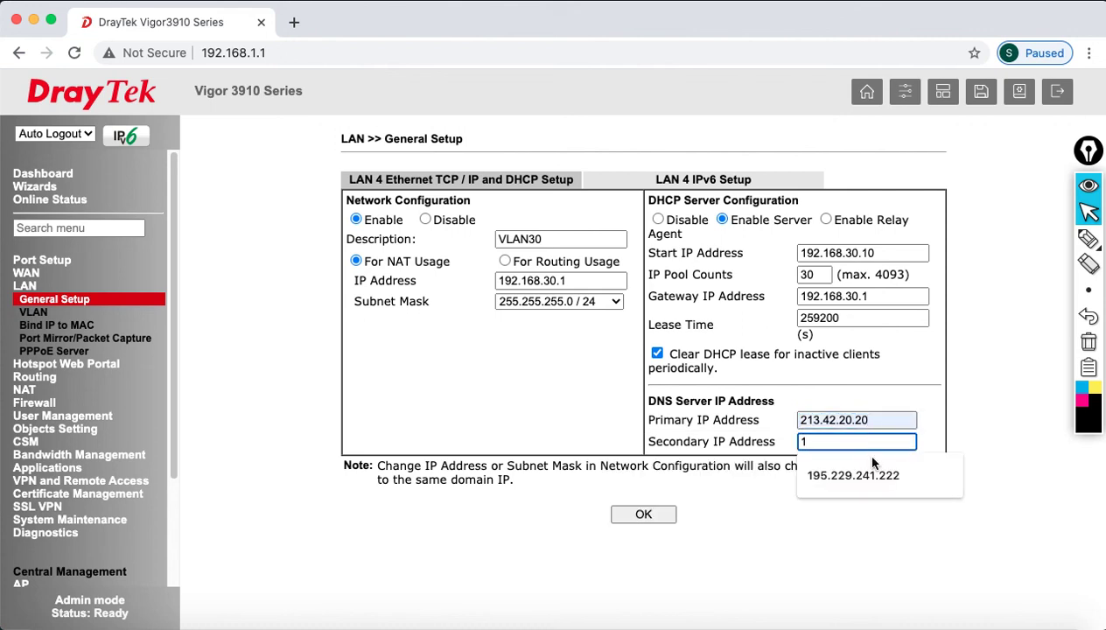
pyautogui.click(875, 470)
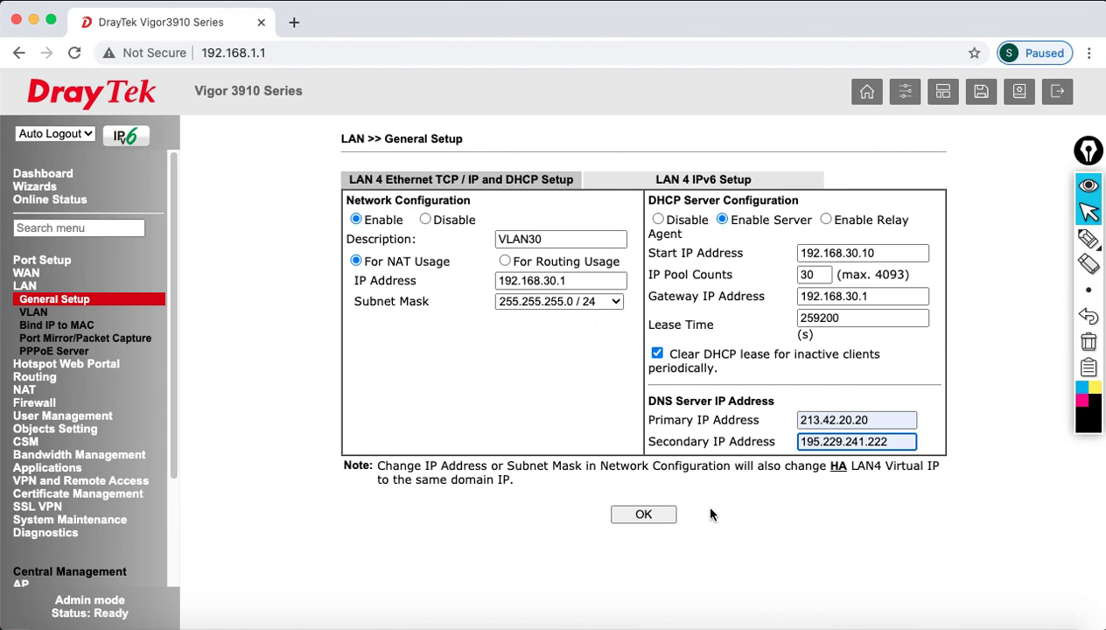
pyautogui.click(640, 513)
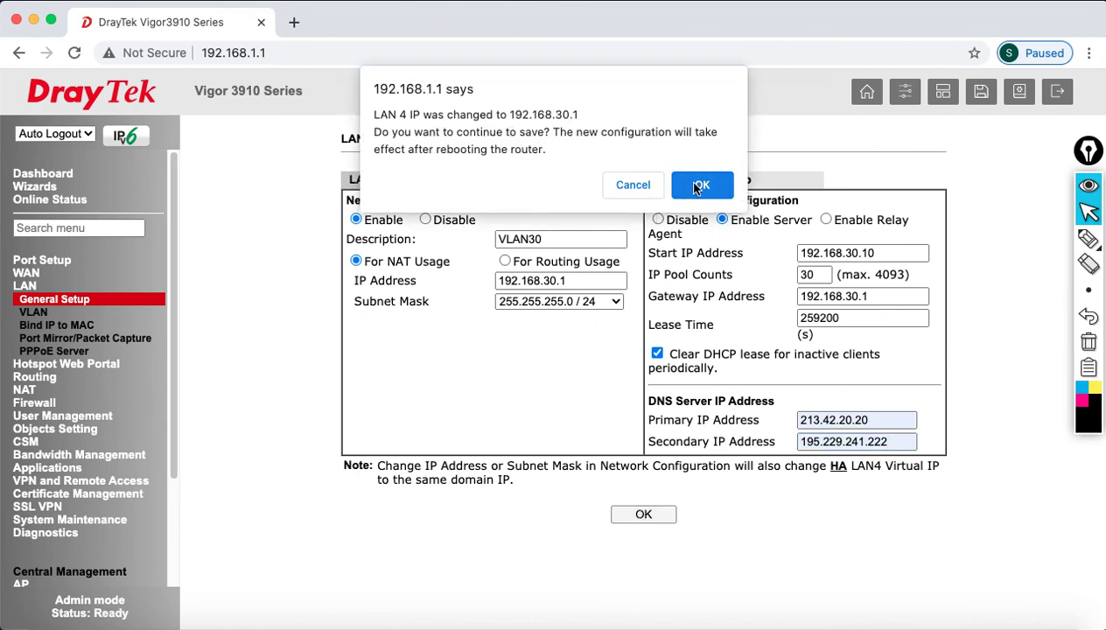
pyautogui.click(687, 185)
# - Reboot with the saved LAN 4 configuration, watch the ping recover, and log back in
pyautogui.click(652, 322)
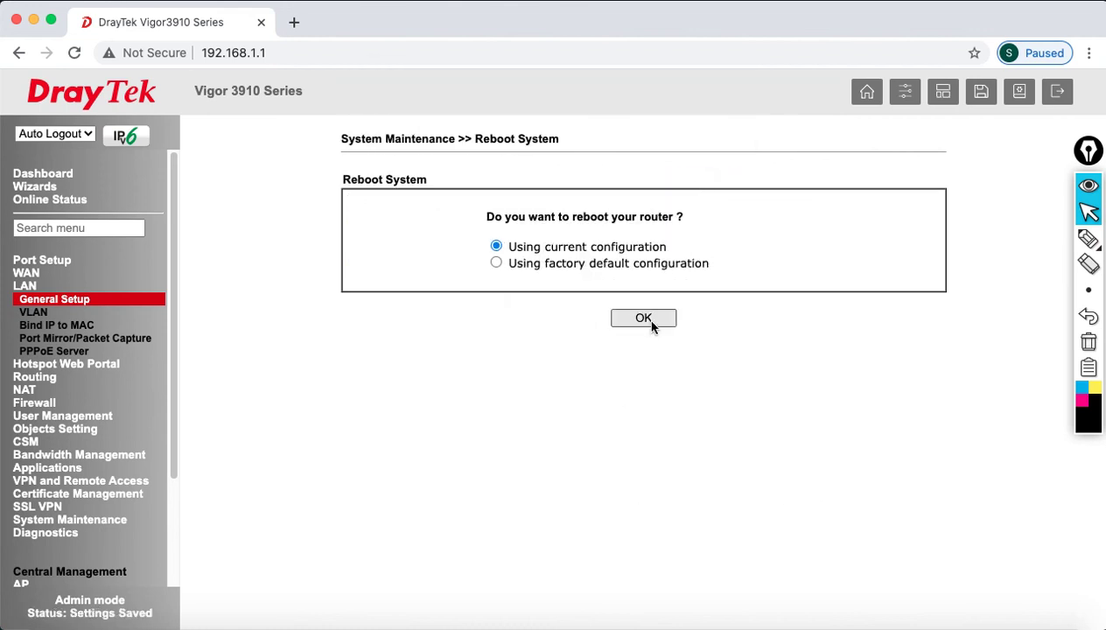
pyautogui.click(819, 624)
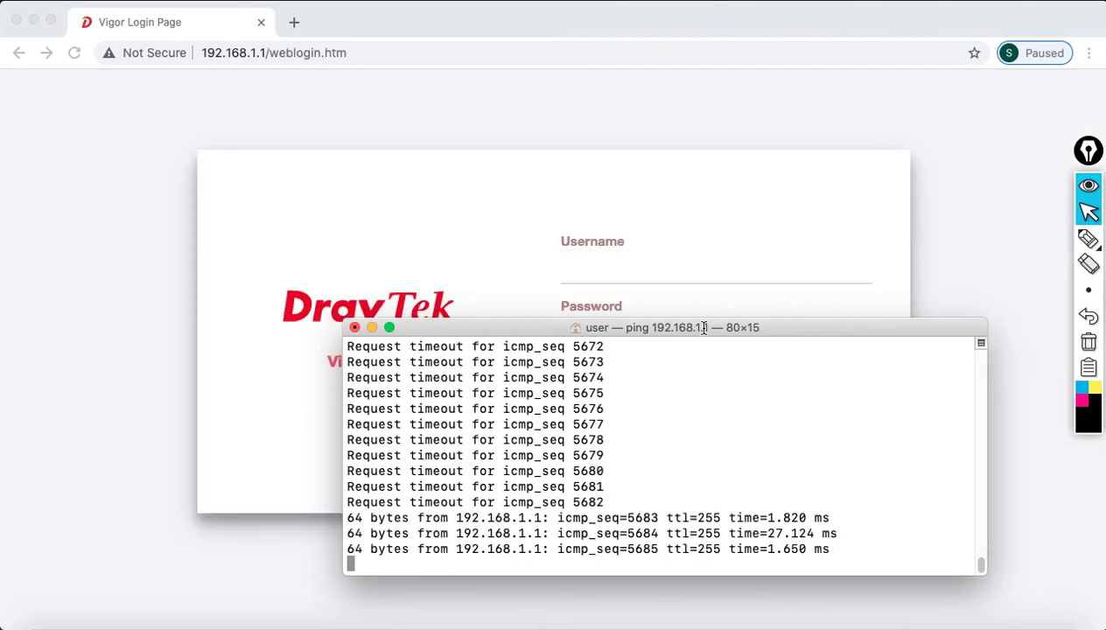
pyautogui.click(734, 256)
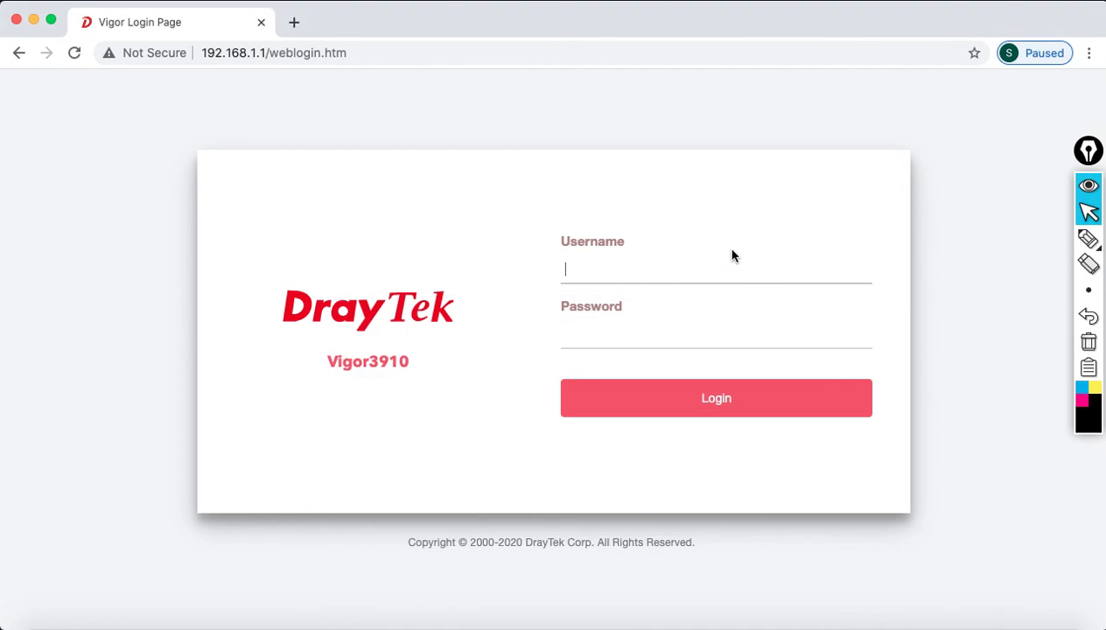
pyautogui.write('admin')
pyautogui.press('Tab')
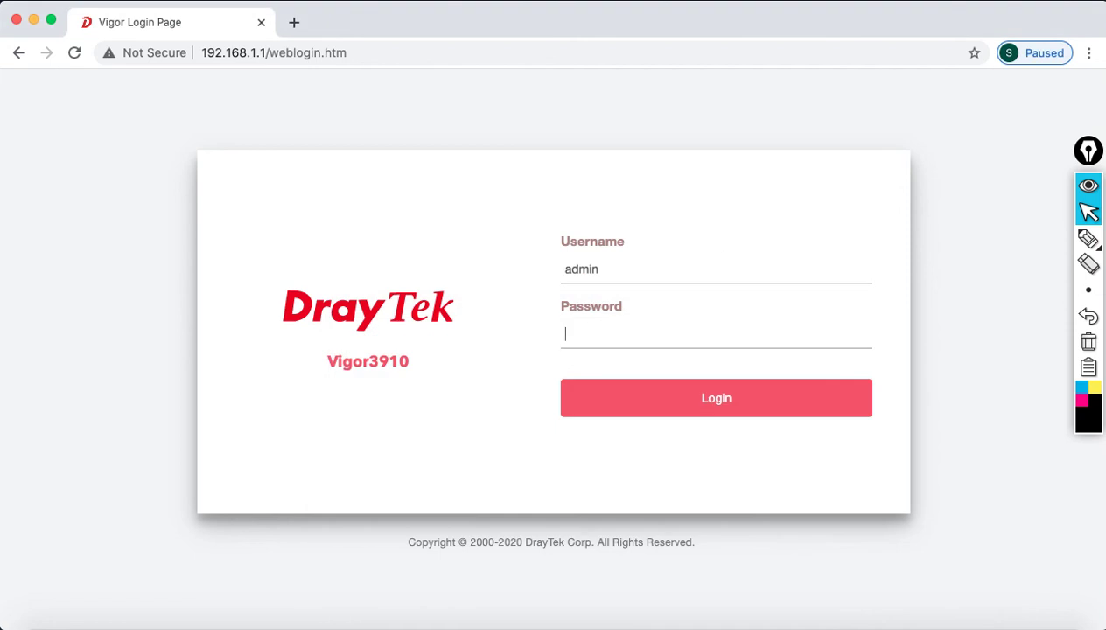
pyautogui.write('********')
pyautogui.click(684, 405)
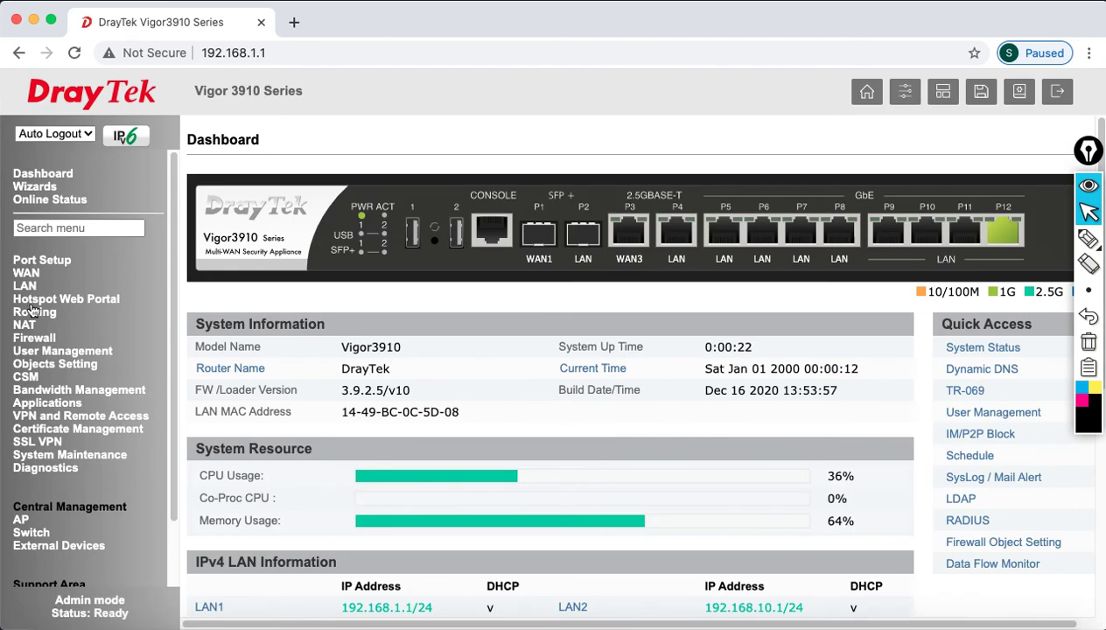
# - Review LAN General Setup and the VLAN page (P4–P6 on LAN 2–4), then bring up the PowerPoint topology slide
pyautogui.click(26, 286)
pyautogui.click(44, 301)
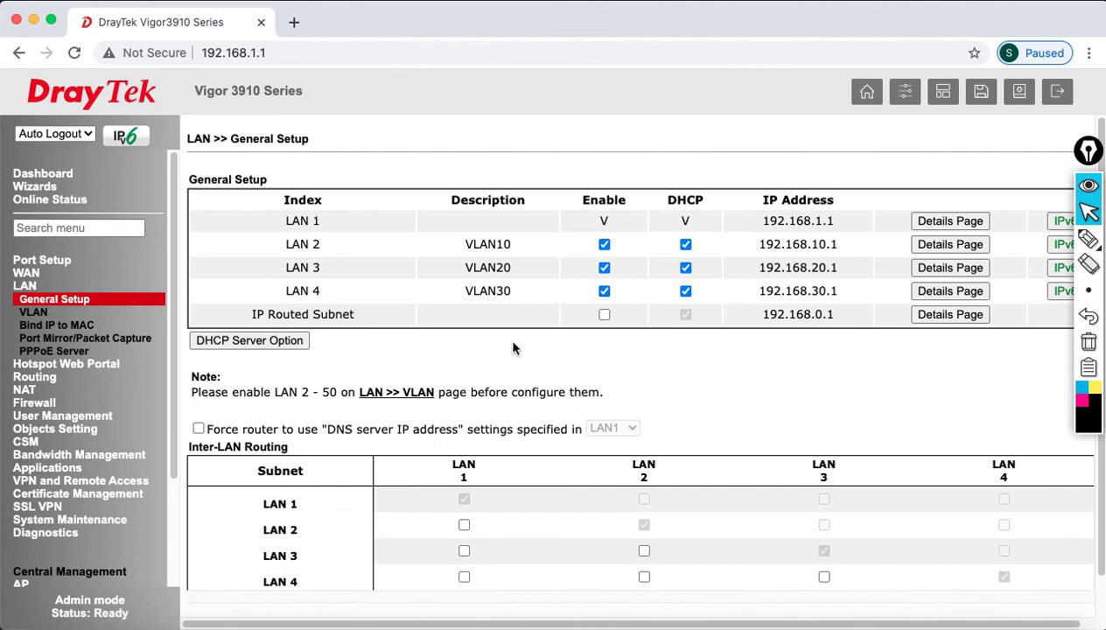
pyautogui.click(34, 311)
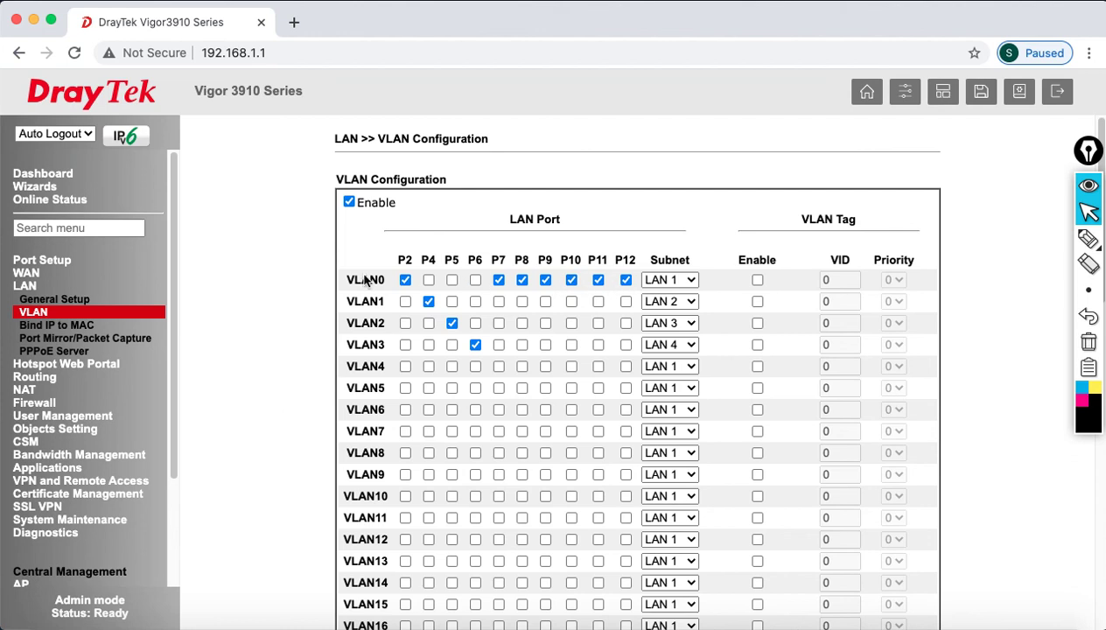
pyautogui.click(904, 623)
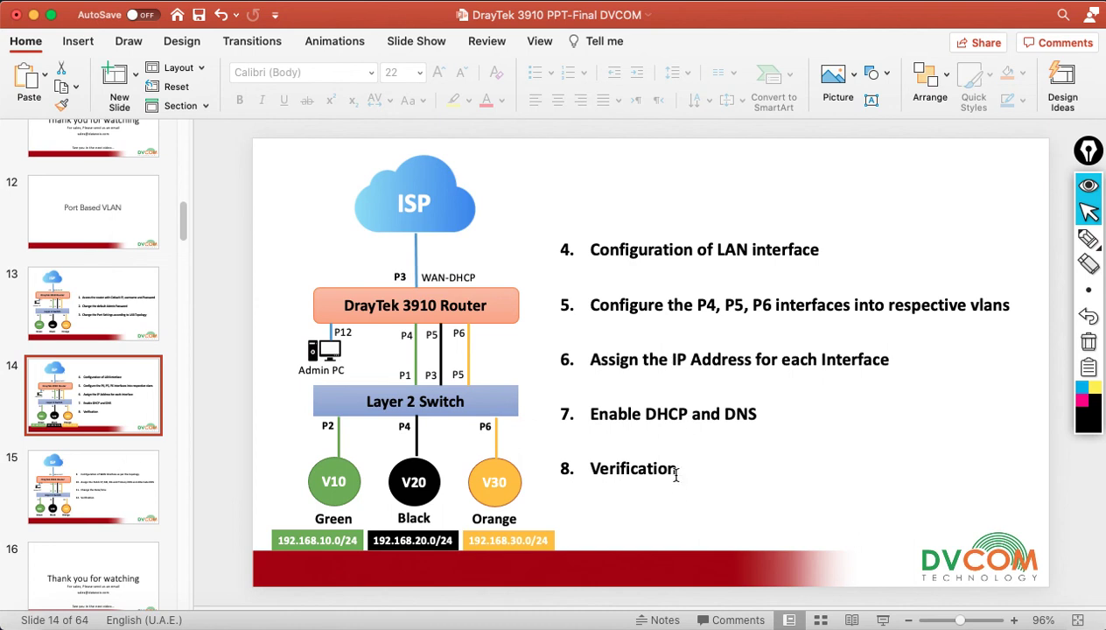
# - Show slide 15 with WAN steps 9–12, then minimize PowerPoint
pyautogui.click(137, 494)
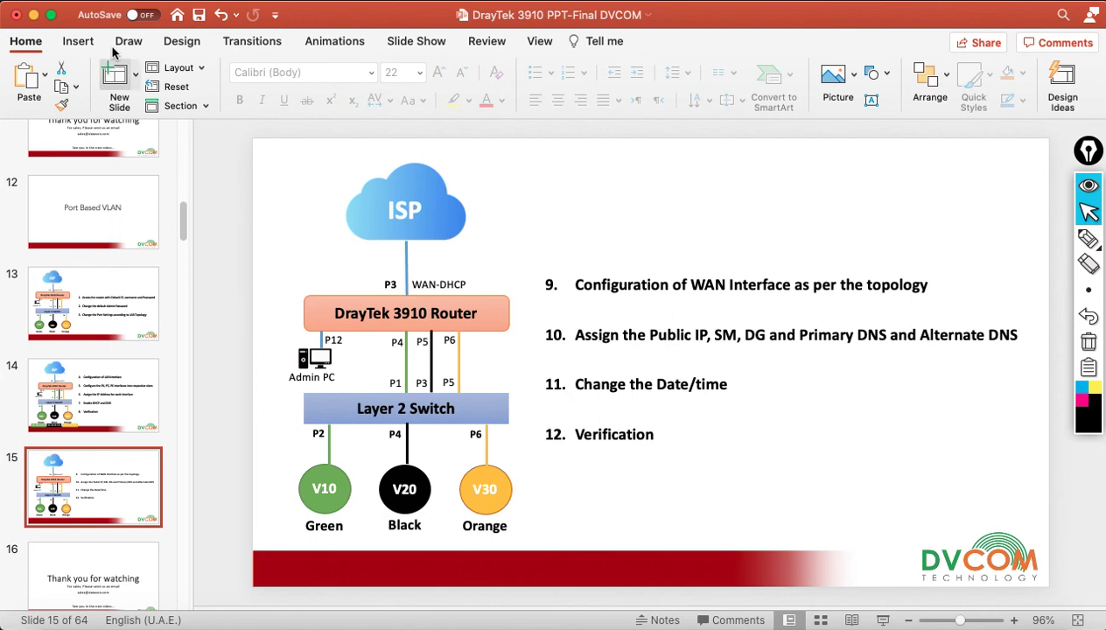
pyautogui.click(33, 15)
# - Set Auto Logout to Off and reload the Dashboard to see WAN3 port P3 linked
pyautogui.click(43, 173)
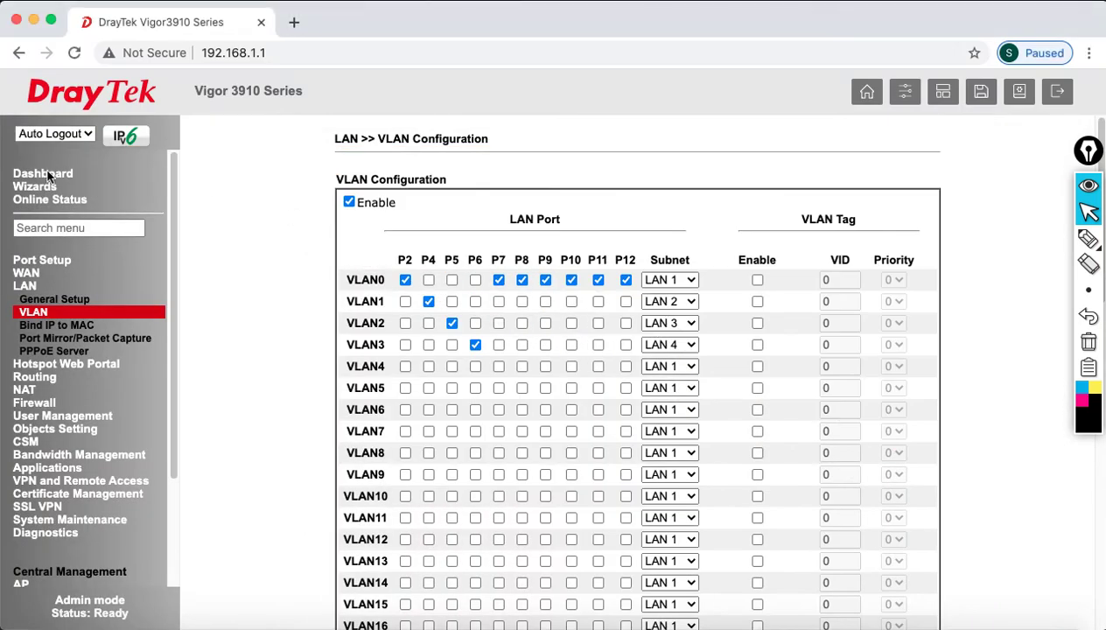
pyautogui.click(61, 138)
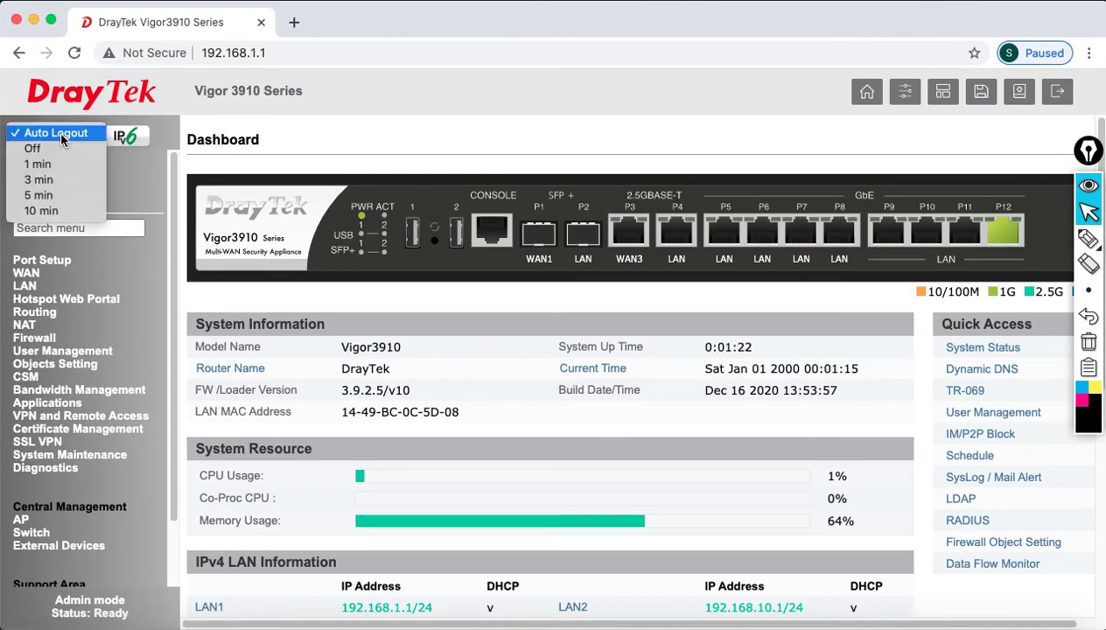
pyautogui.click(54, 148)
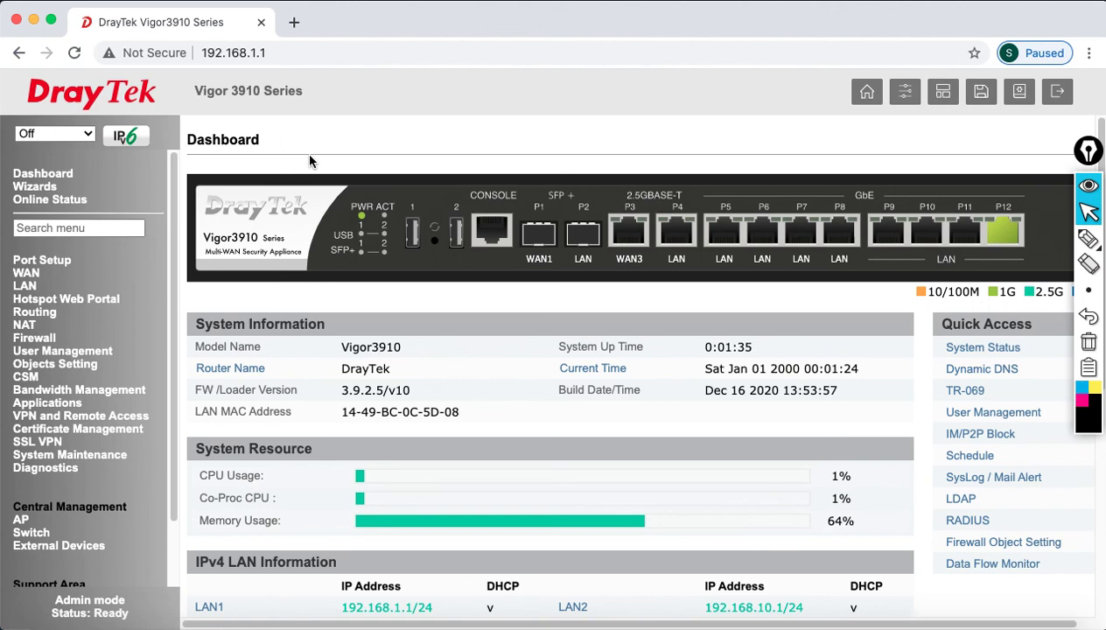
pyautogui.click(75, 53)
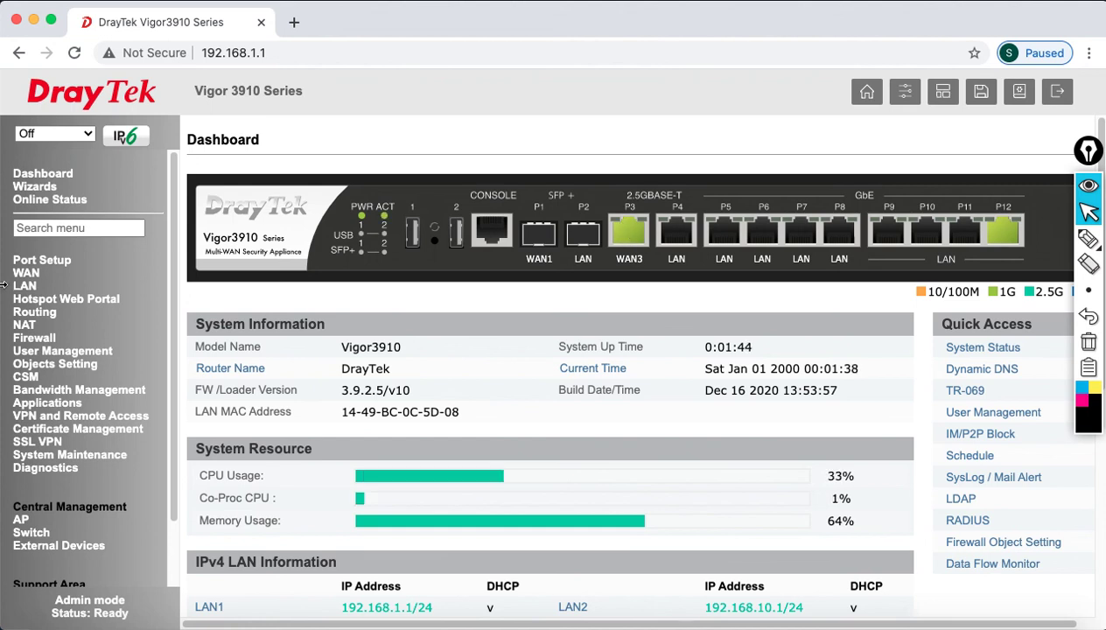
pyautogui.click(23, 274)
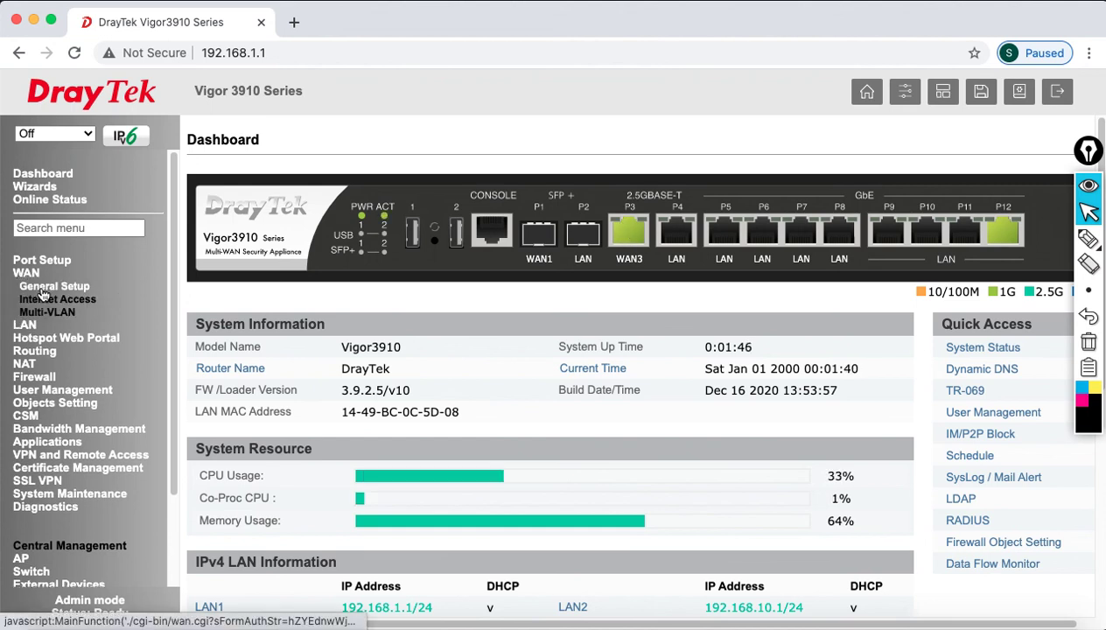
# - Look over WAN General Setup and Internet Access, then open WAN3's settings from its Dashboard port
pyautogui.click(44, 287)
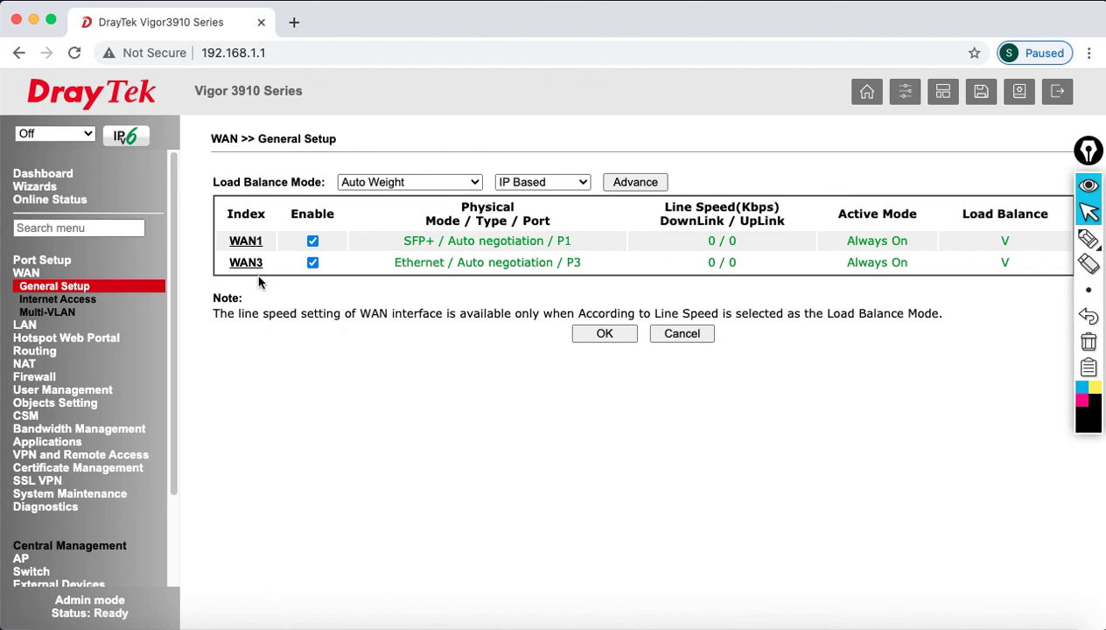
pyautogui.click(61, 301)
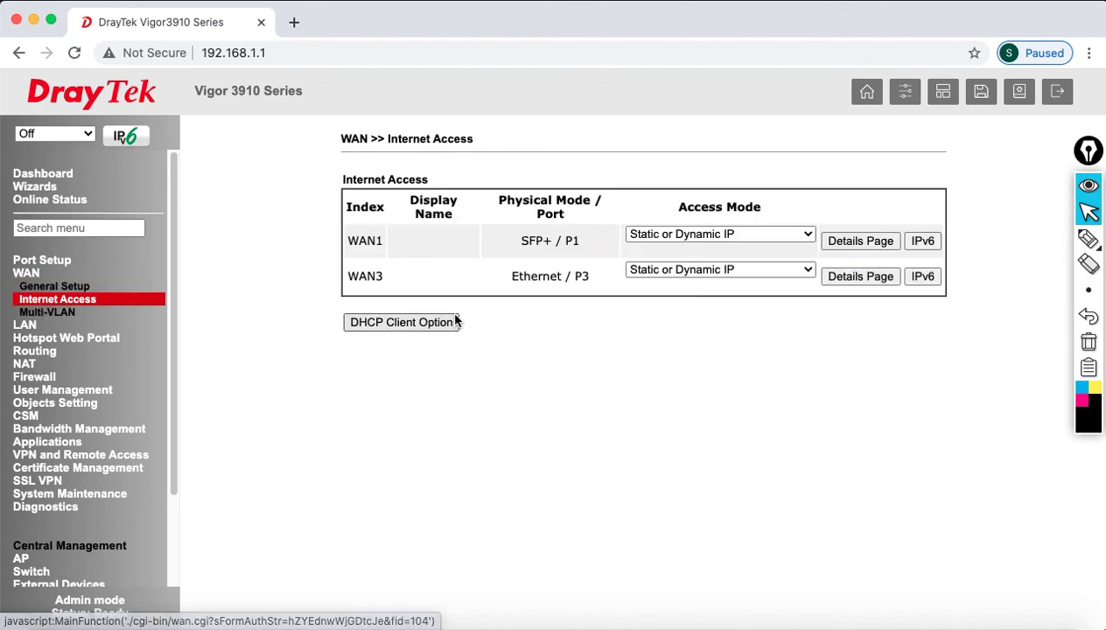
pyautogui.moveTo(349, 276); pyautogui.dragTo(405, 278)
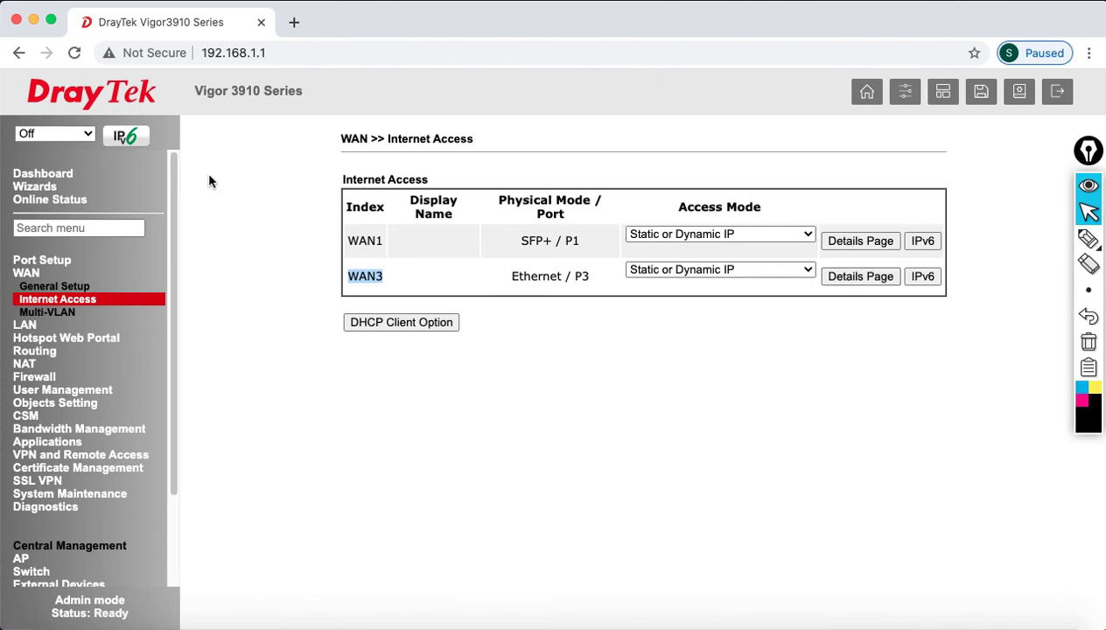
pyautogui.click(69, 180)
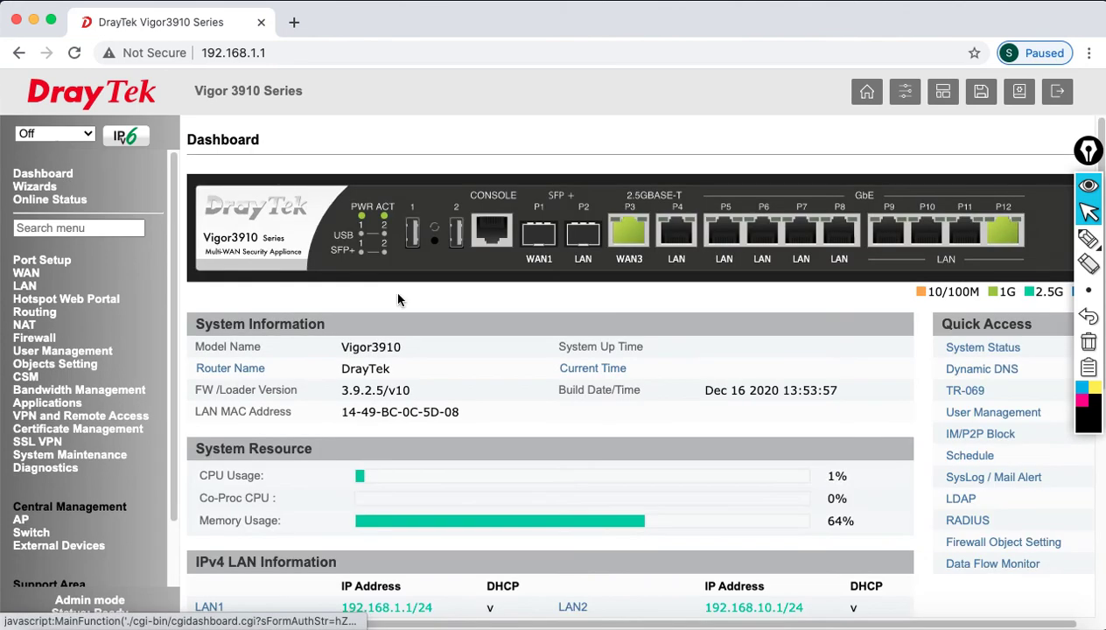
pyautogui.click(636, 243)
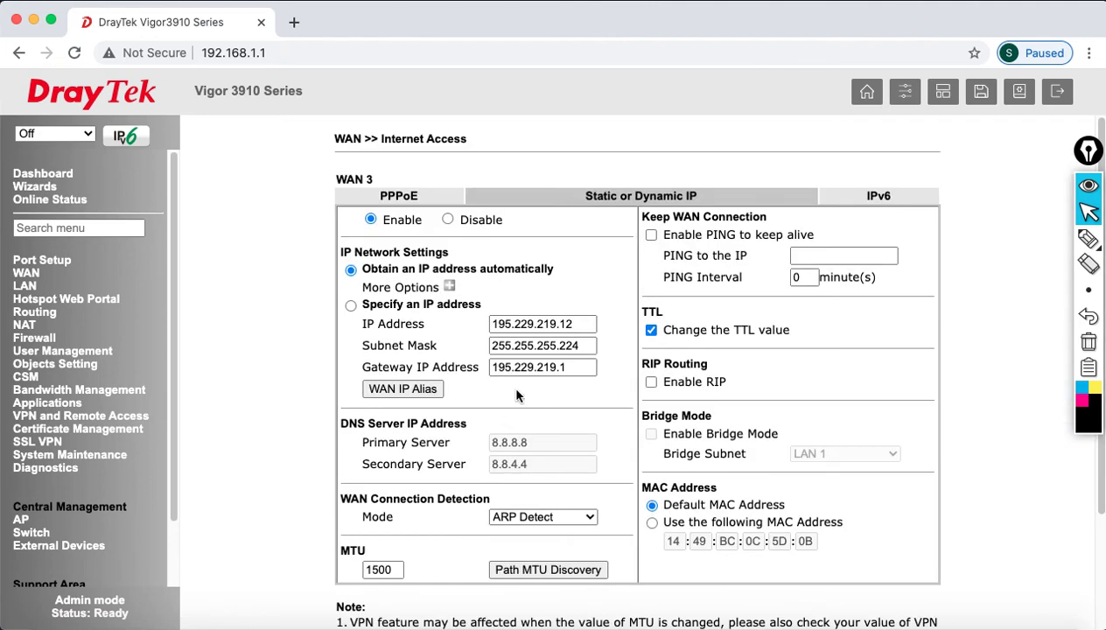
# - Inspect WAN3's static IP 195.229.219.12, toggling Specify an IP address and back to automatic
pyautogui.moveTo(370, 269); pyautogui.dragTo(532, 271)
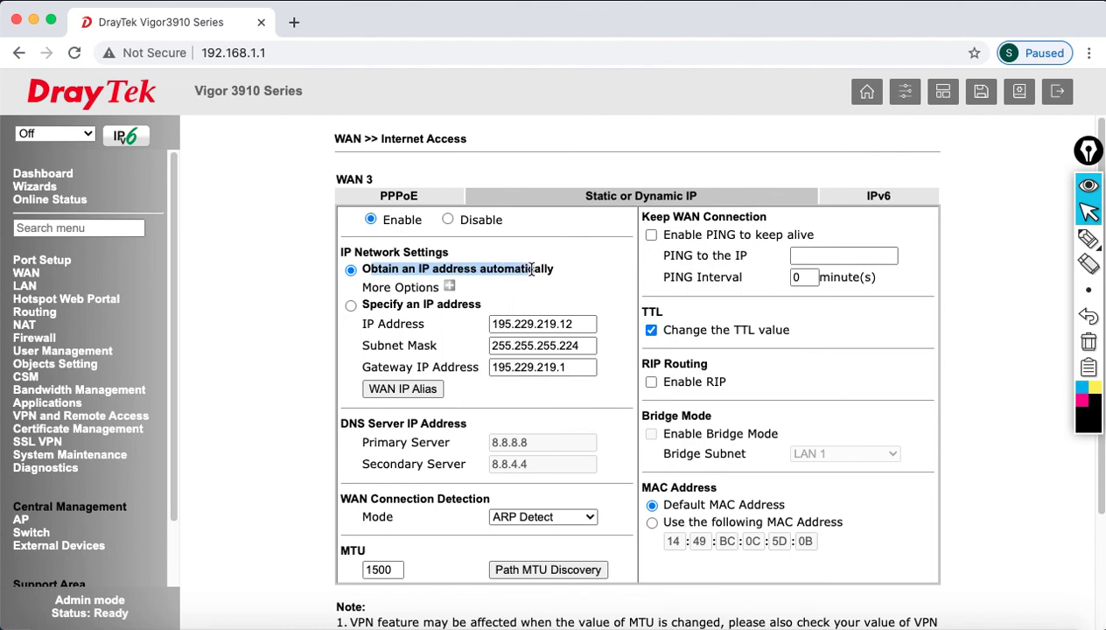
pyautogui.moveTo(574, 324); pyautogui.dragTo(475, 323)
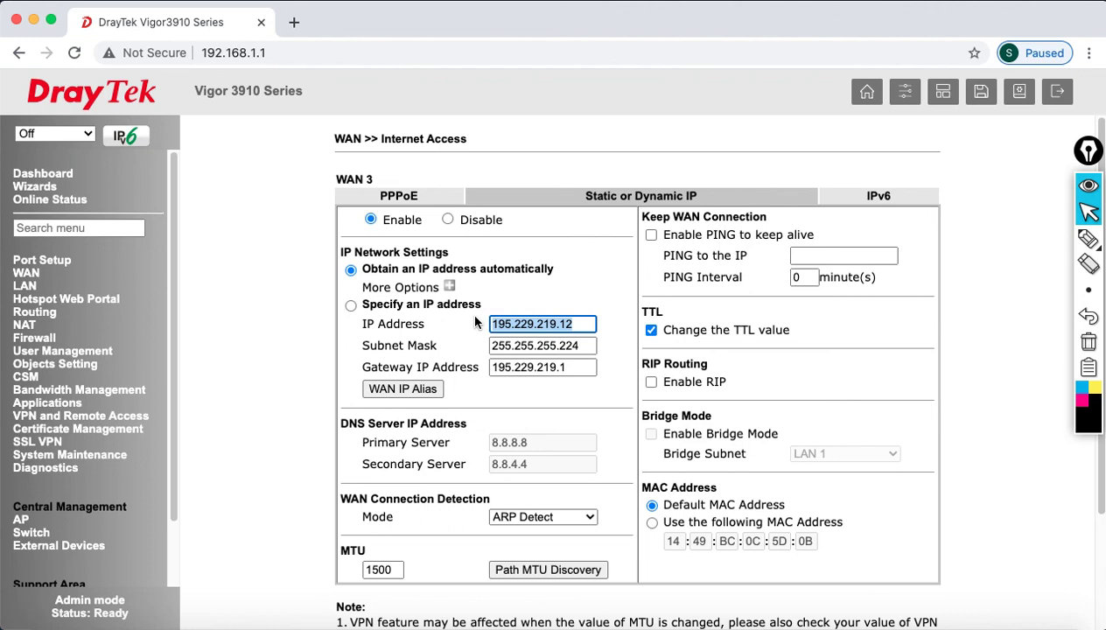
pyautogui.click(351, 305)
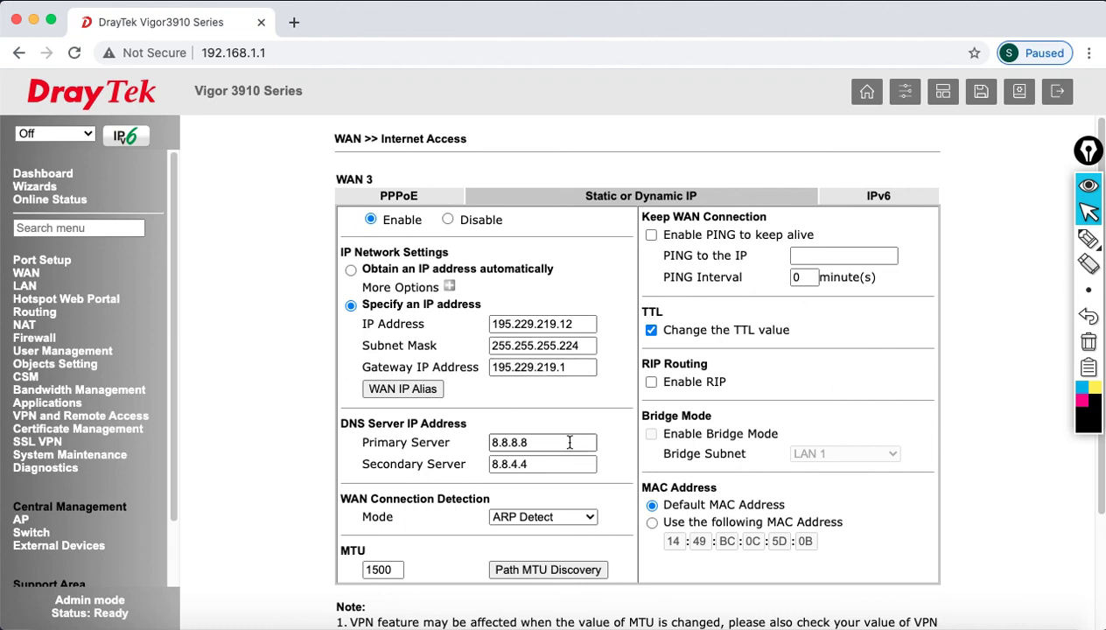
pyautogui.click(350, 271)
pyautogui.moveTo(350, 273); pyautogui.dragTo(555, 275)
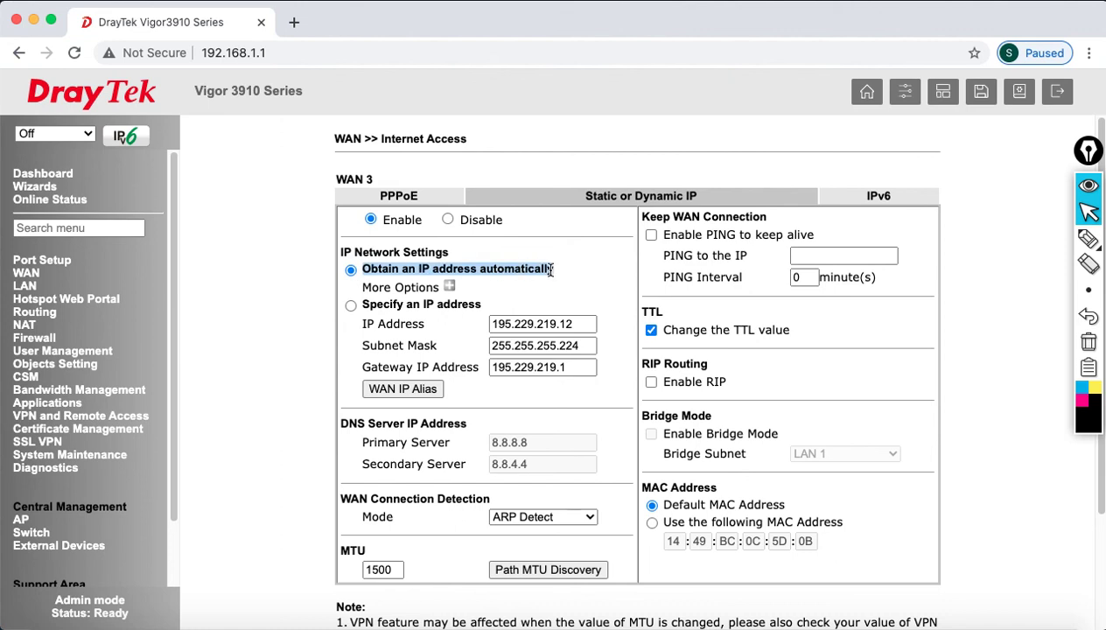
# - Check the routing table for the 0.0.0.0 default route via 195.229.219.1 on WAN3
pyautogui.click(56, 473)
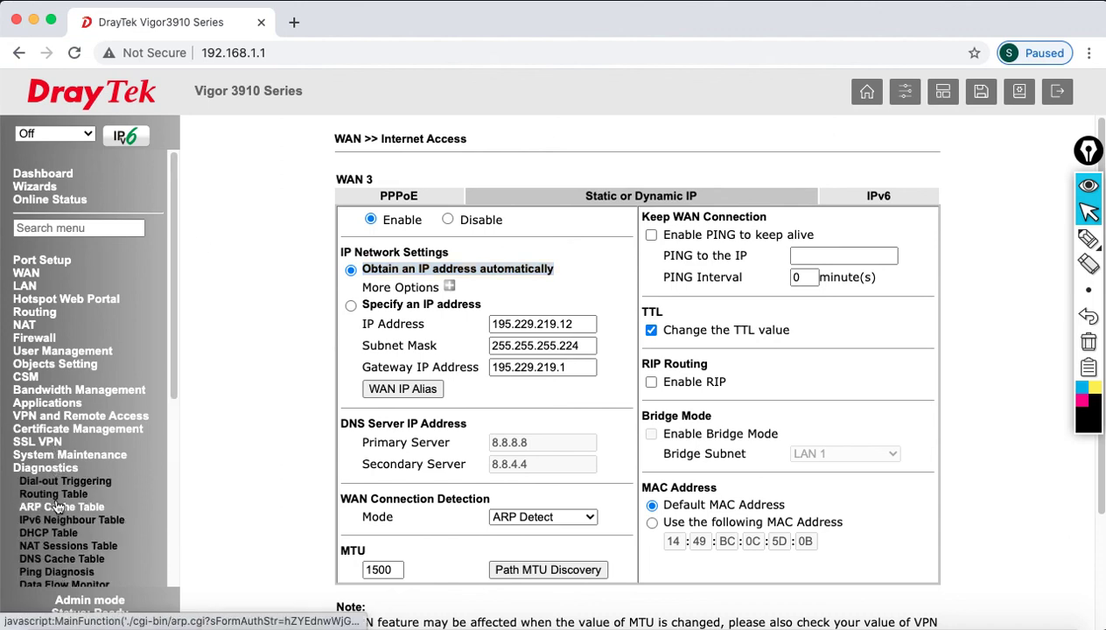
pyautogui.click(56, 495)
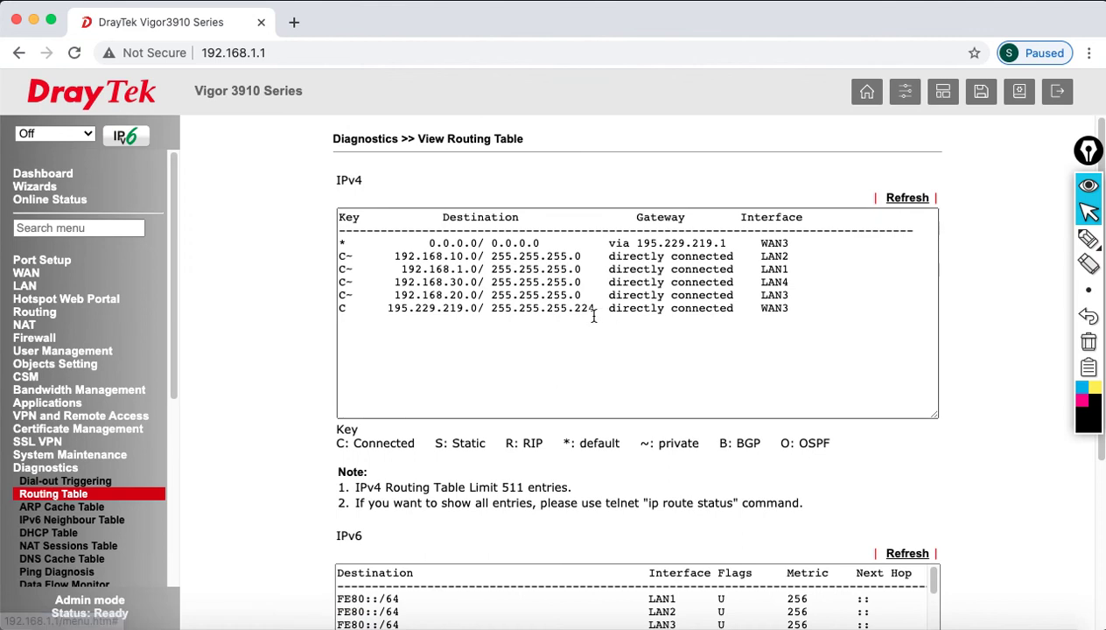
pyautogui.moveTo(395, 256); pyautogui.dragTo(472, 273)
pyautogui.click(435, 284)
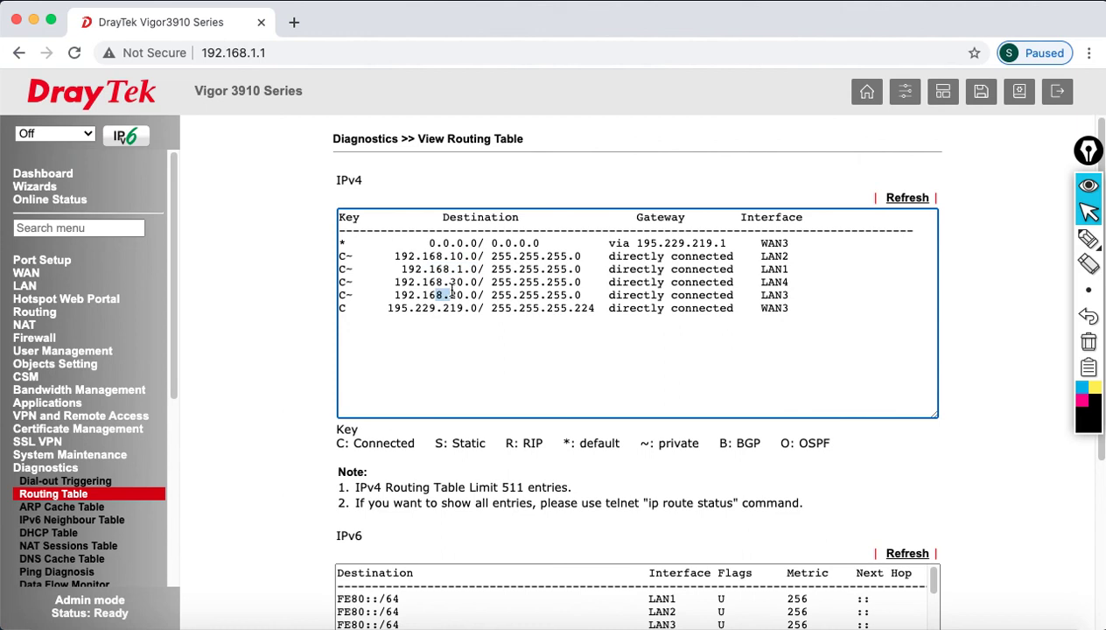
pyautogui.moveTo(445, 282); pyautogui.dragTo(490, 308)
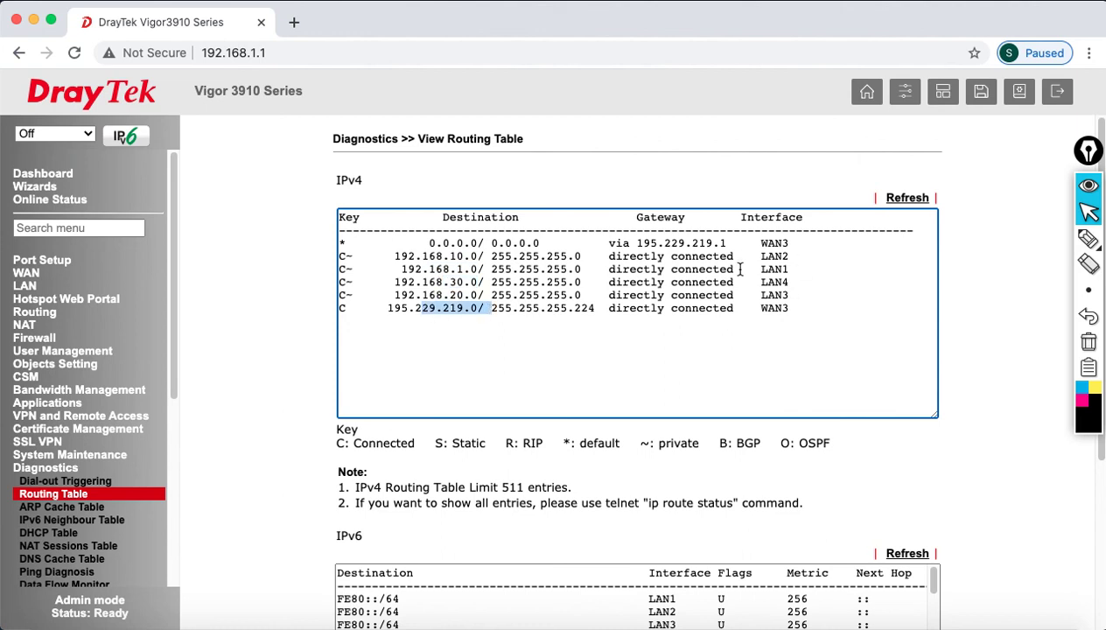
pyautogui.click(426, 233)
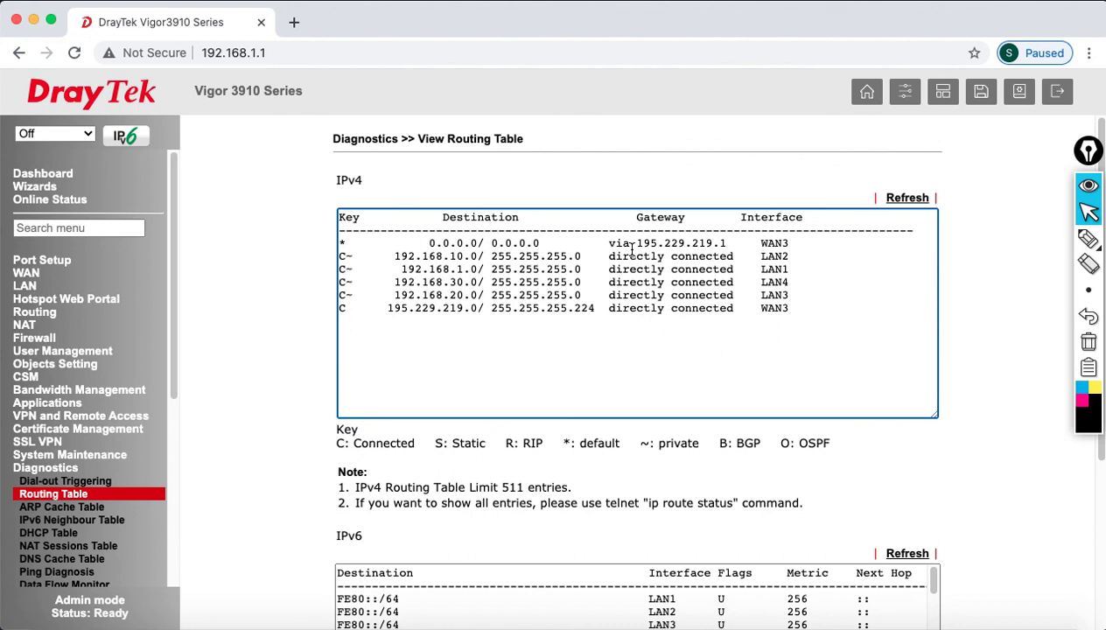
pyautogui.moveTo(435, 239); pyautogui.dragTo(584, 240)
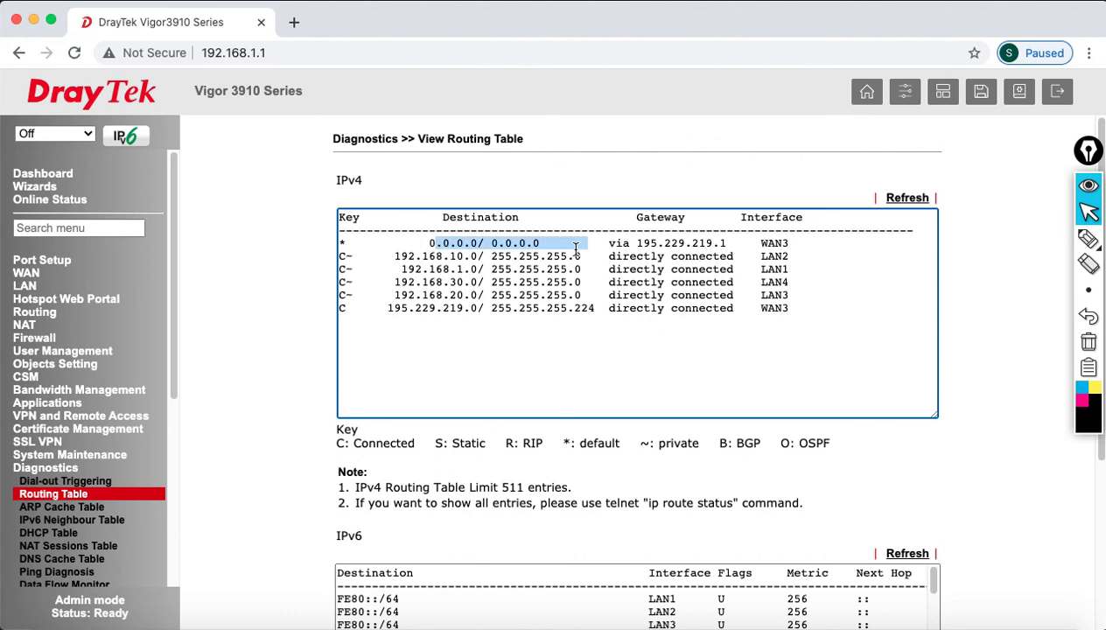
pyautogui.click(51, 176)
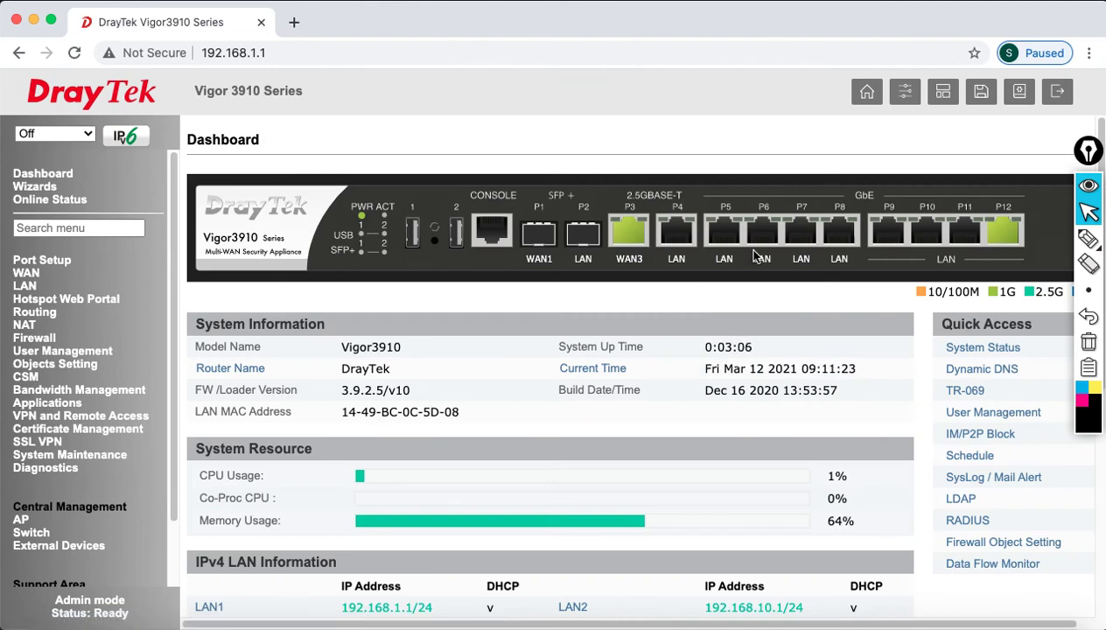
# - Ping 4.2.2.2 from Ping Diagnosis and confirm 5 of 5 replies with 0% loss
pyautogui.click(37, 469)
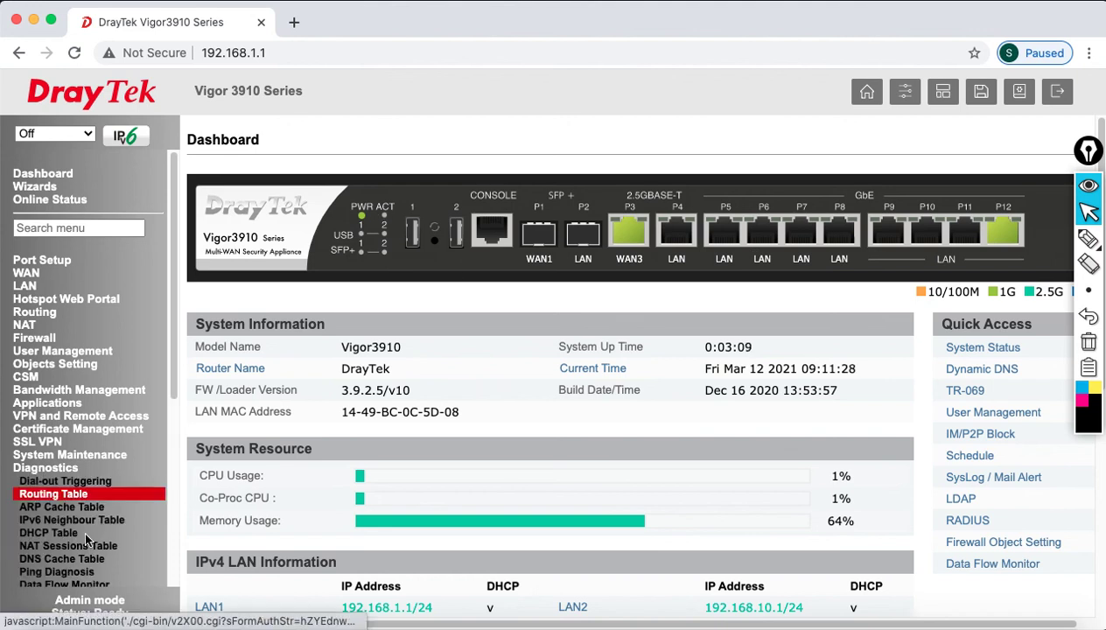
pyautogui.click(82, 573)
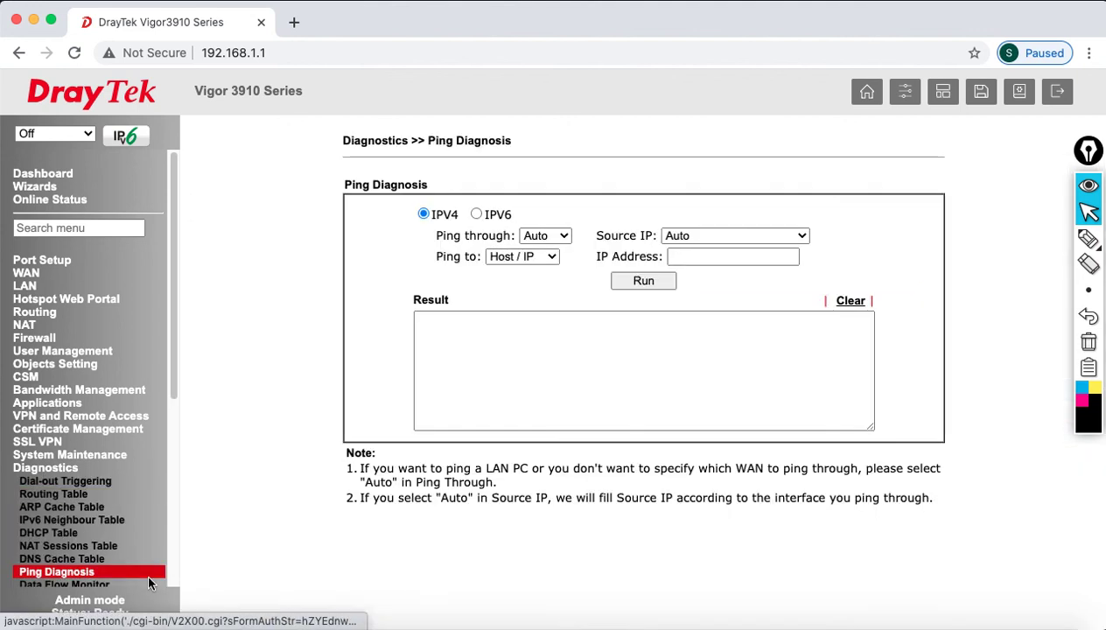
pyautogui.click(746, 258)
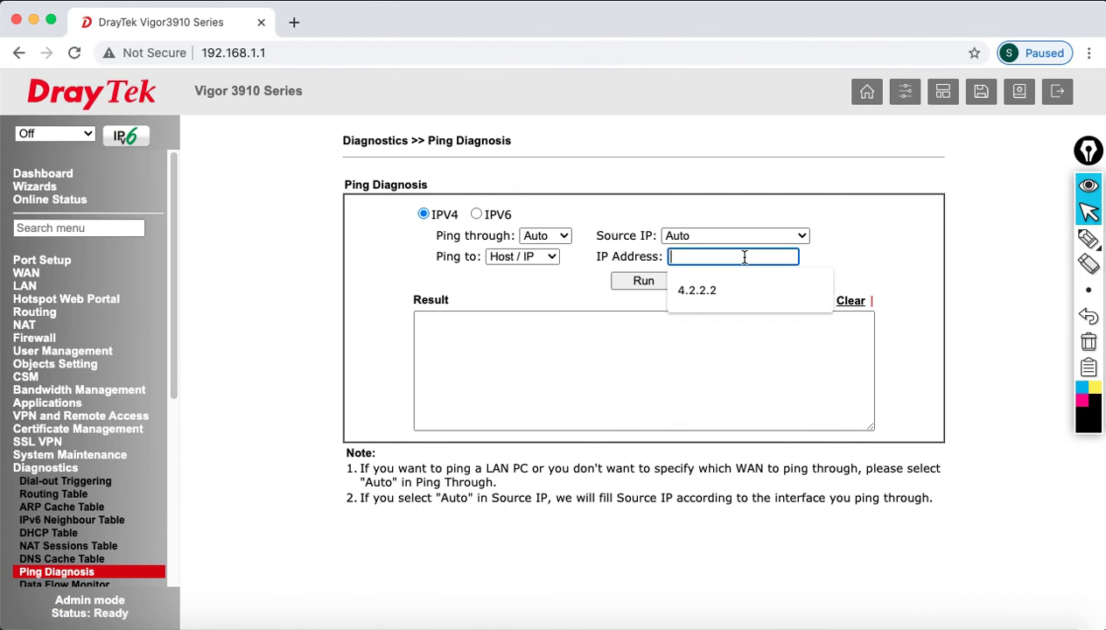
pyautogui.click(750, 289)
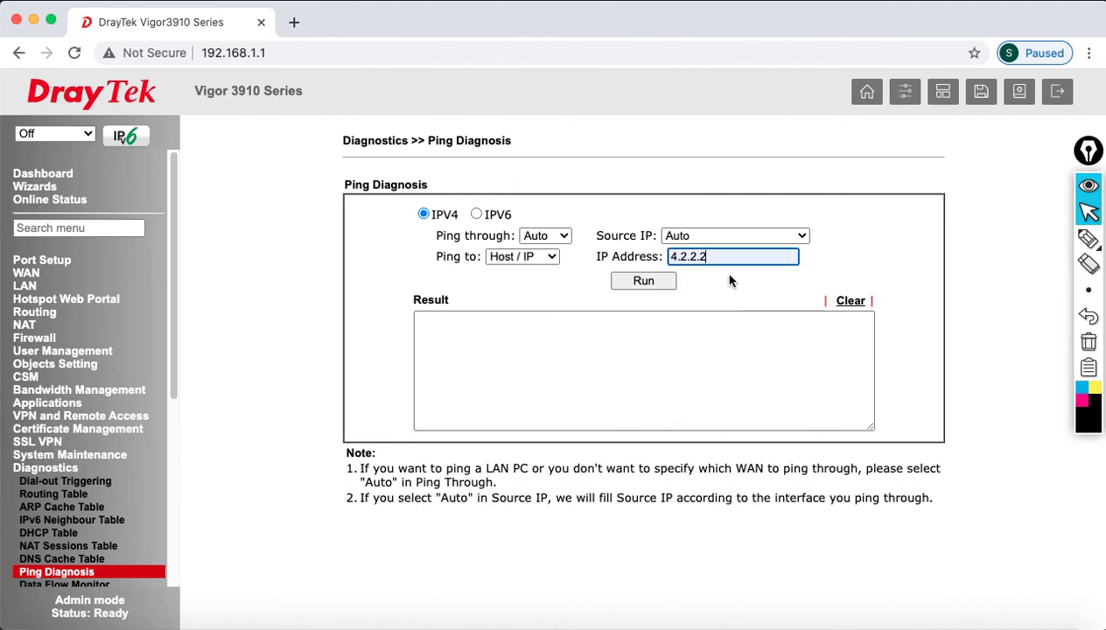
pyautogui.click(643, 282)
pyautogui.click(709, 156)
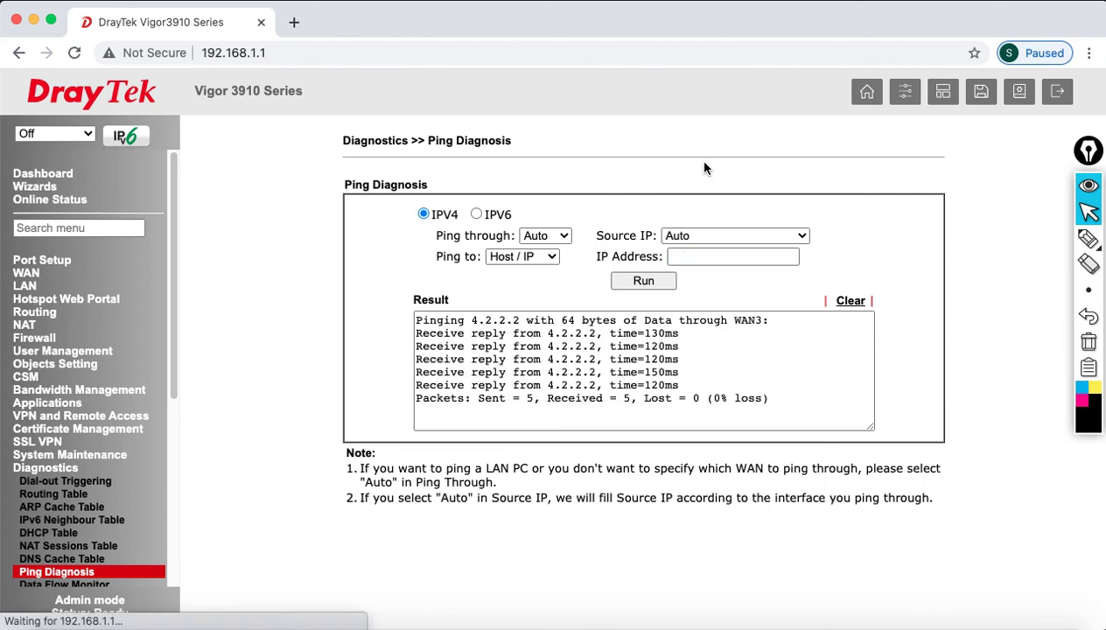
pyautogui.click(708, 391)
pyautogui.moveTo(708, 390); pyautogui.dragTo(428, 308)
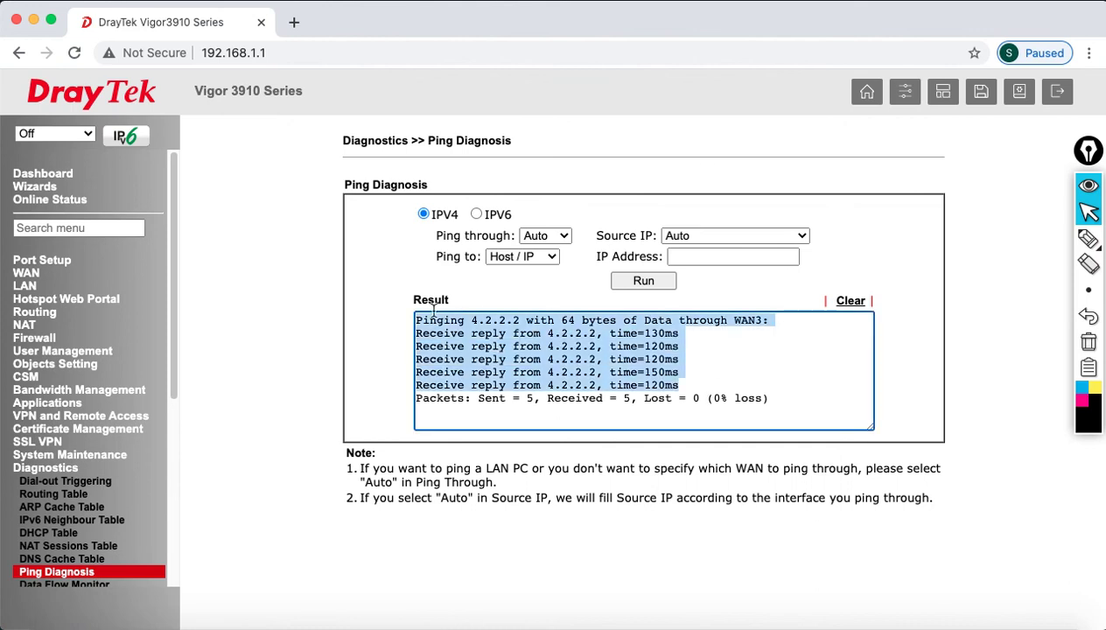
pyautogui.click(52, 175)
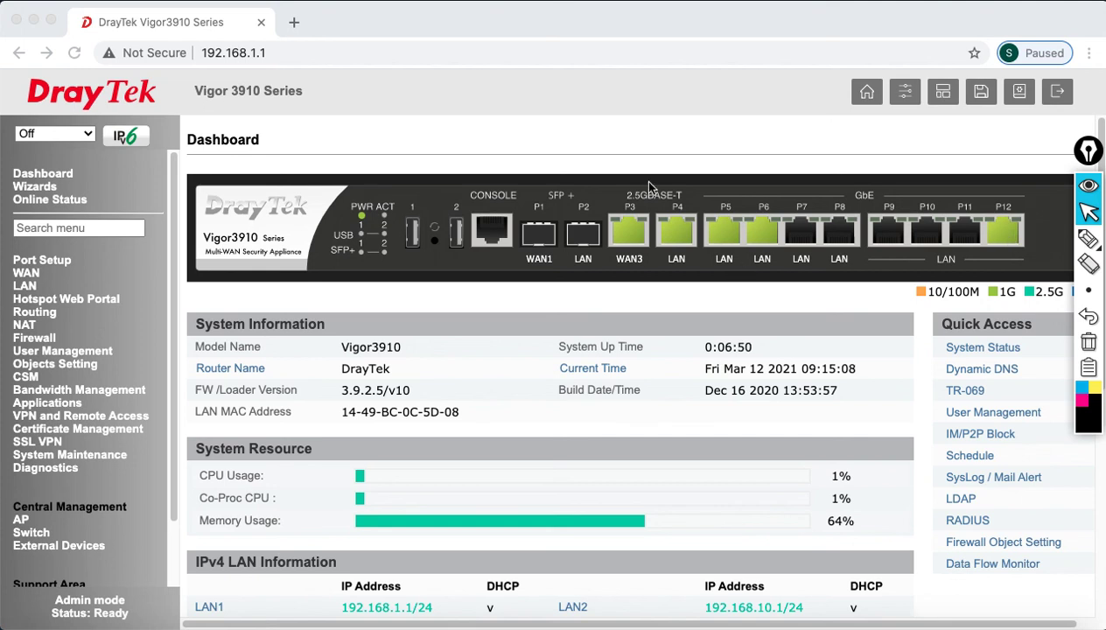
# - Verify in Network preferences that Ethernet changed from 192.168.1.10 to DHCP address 192.168.10.11
pyautogui.click(19, 1)
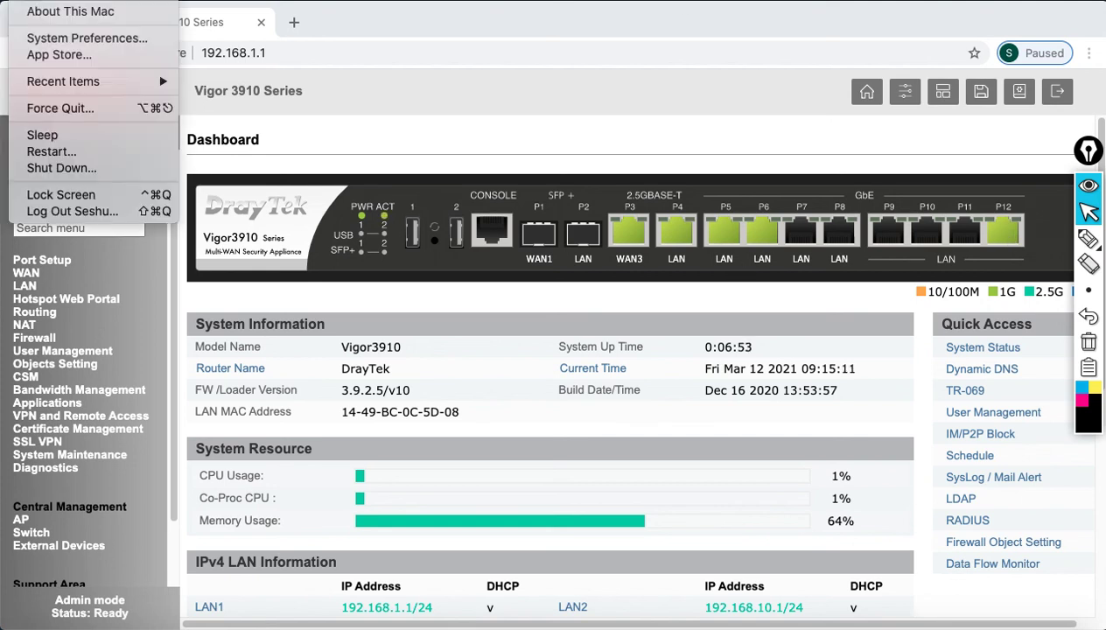
pyautogui.click(79, 39)
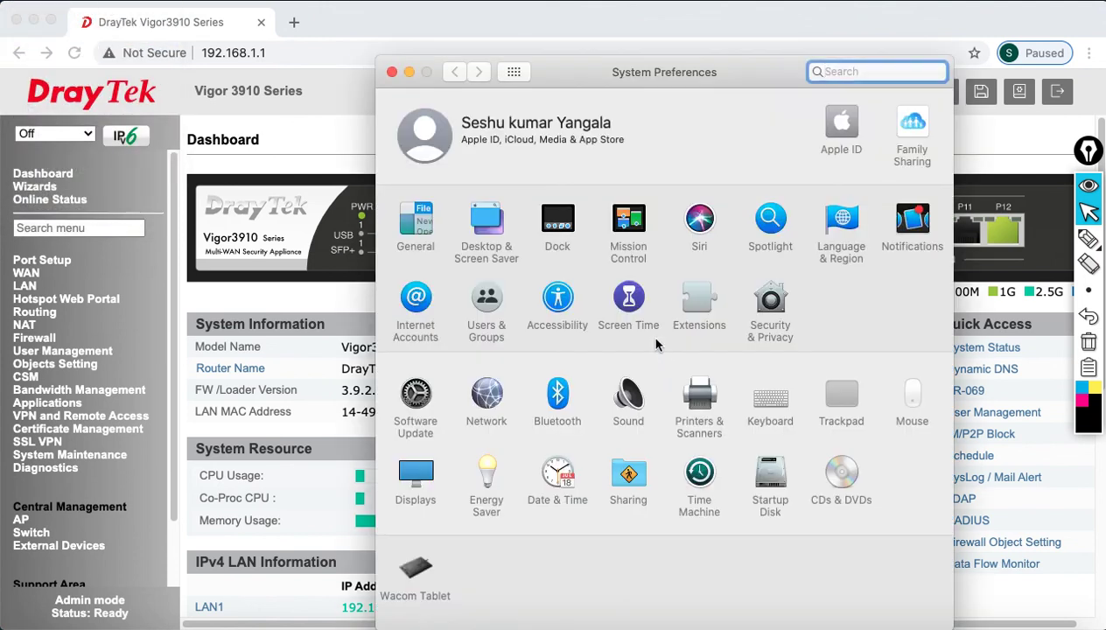
pyautogui.click(480, 396)
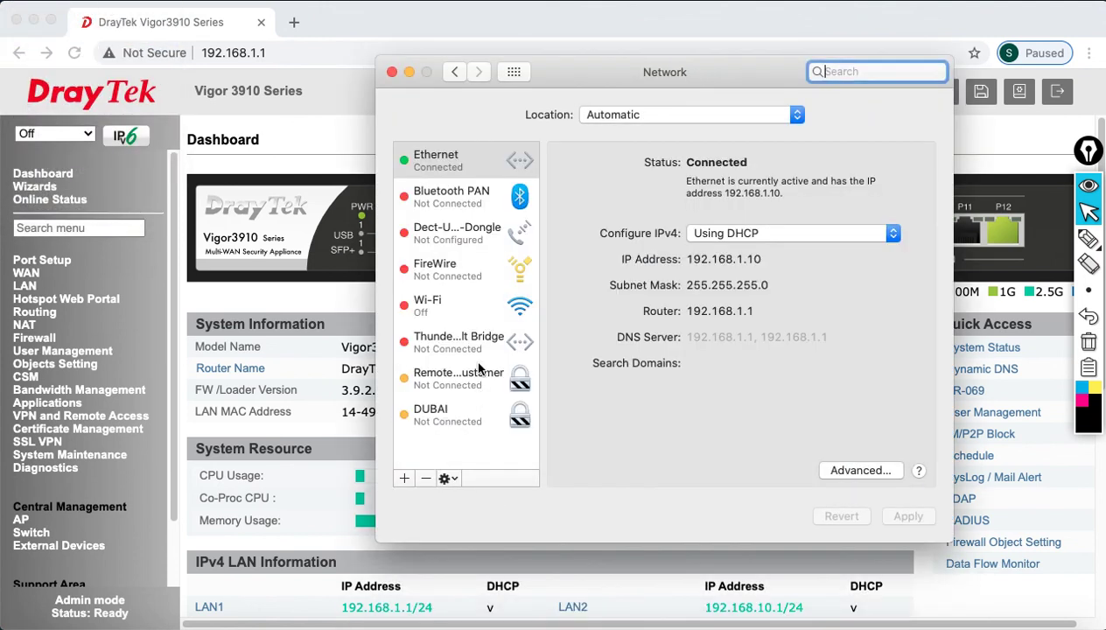
pyautogui.moveTo(695, 261); pyautogui.dragTo(768, 325)
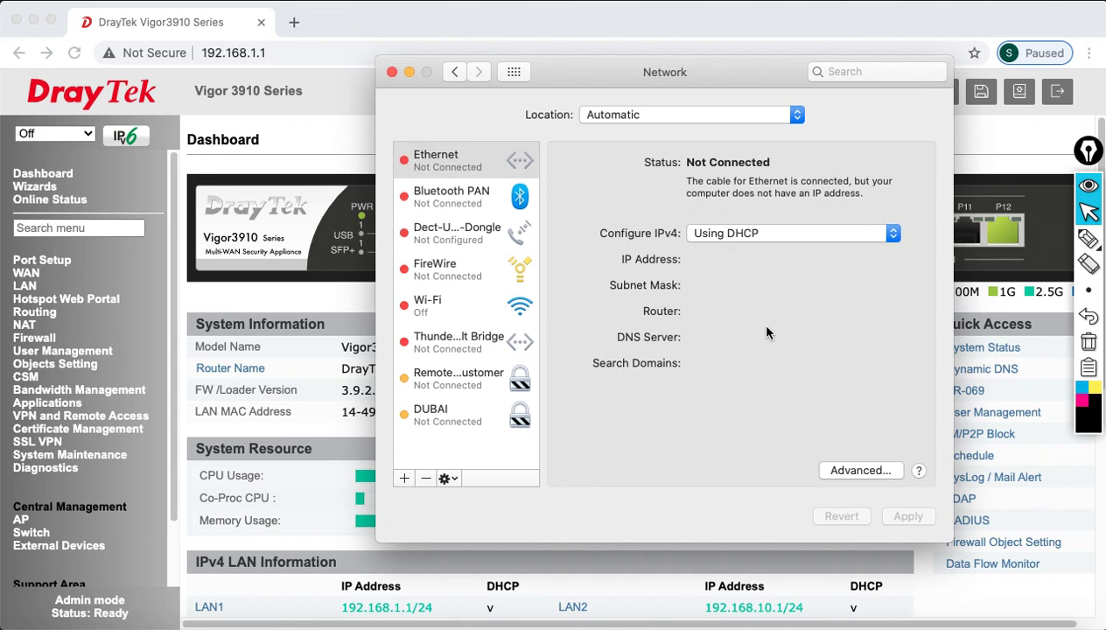
pyautogui.moveTo(691, 260); pyautogui.dragTo(786, 262)
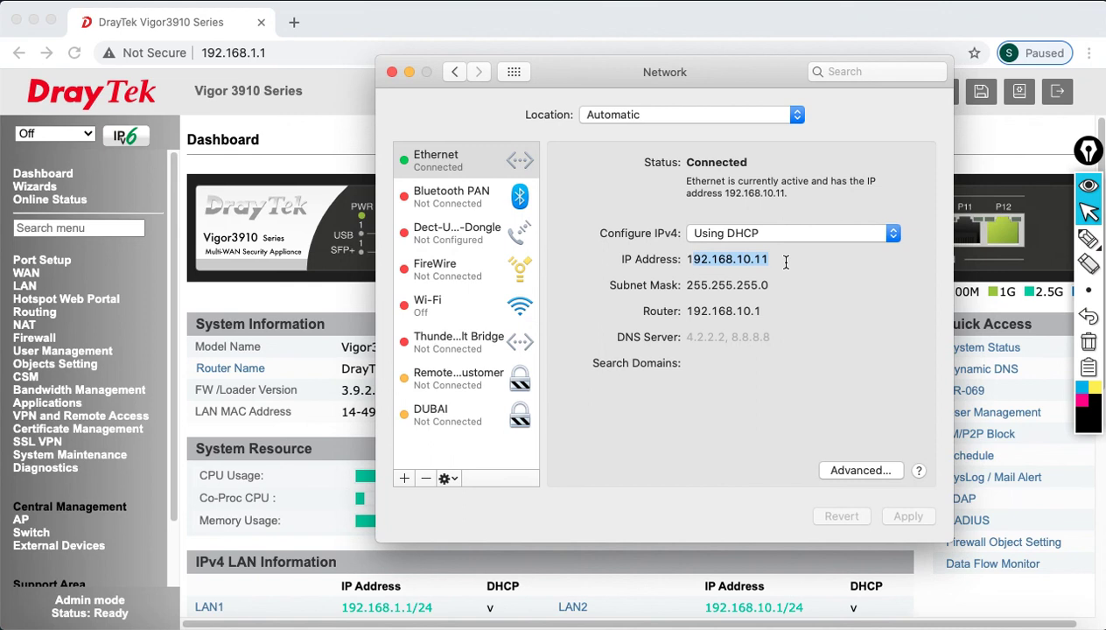
pyautogui.click(391, 71)
# - In Terminal, ping the gateway 192.168.10.1 and stop it after the replies
pyautogui.click(791, 623)
pyautogui.write('ping 192.168.')
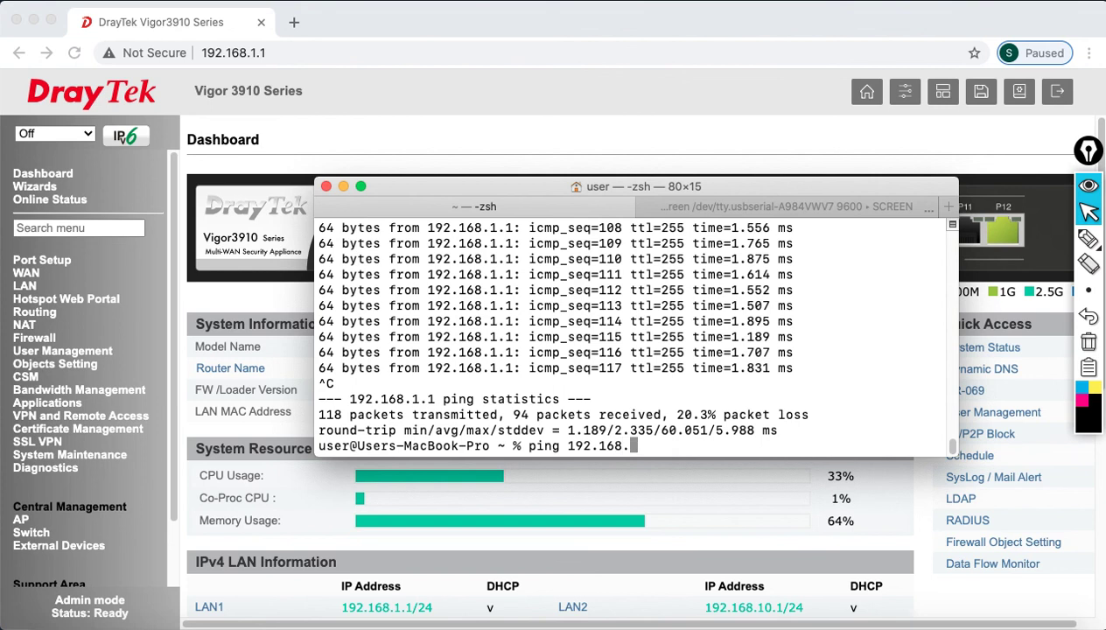
pyautogui.write('10.1')
pyautogui.press('Return')
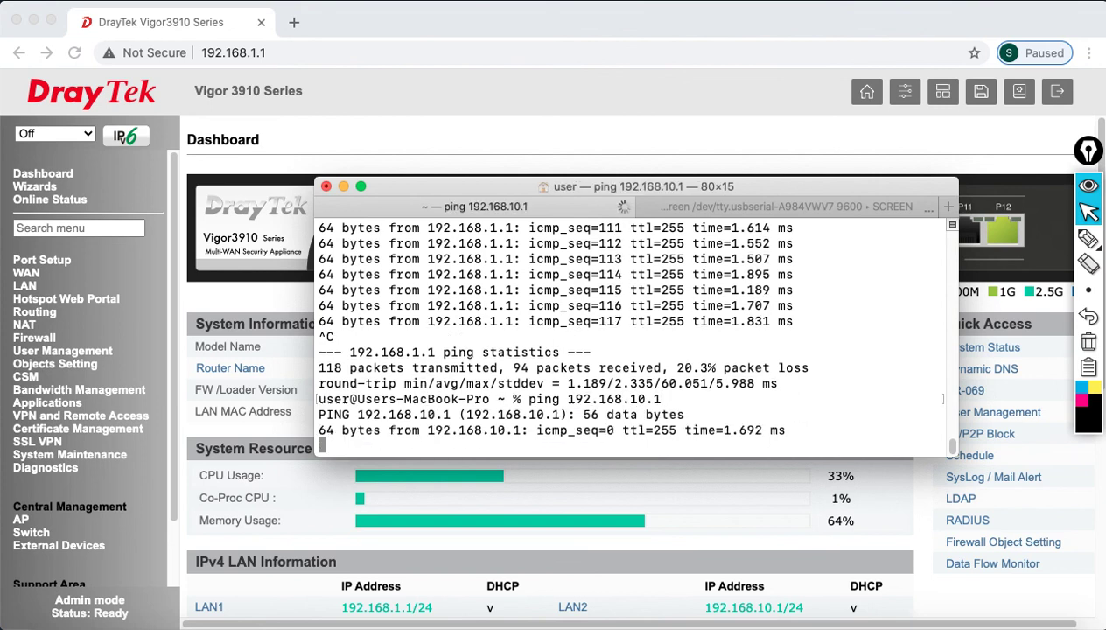
pyautogui.hotkey('ctrl', 'c')
# - Ping 4.2.2.2 from the Mac and stop it once replies arrive
pyautogui.write('ping 3')
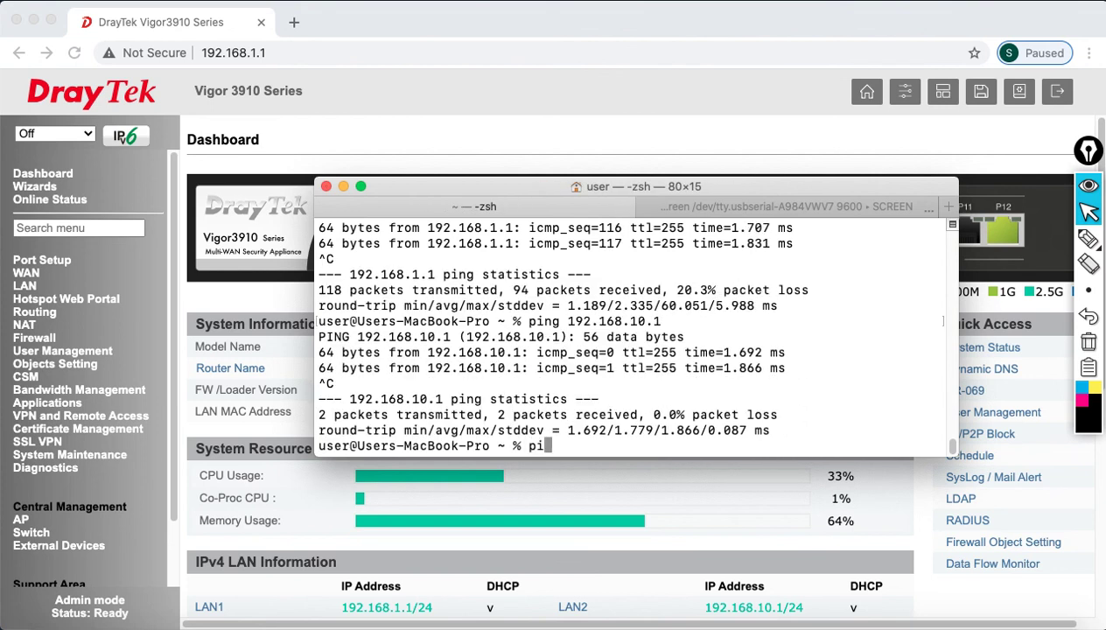
pyautogui.press('BackSpace')
pyautogui.write('4.2.2.2')
pyautogui.press('Return')
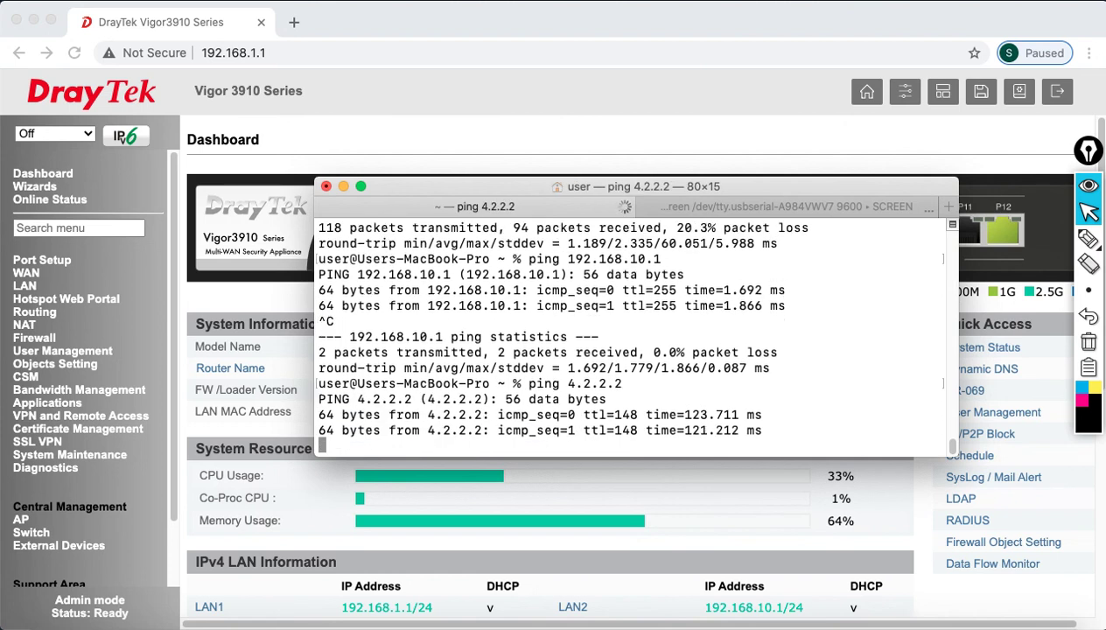
pyautogui.hotkey('ctrl', 'c')
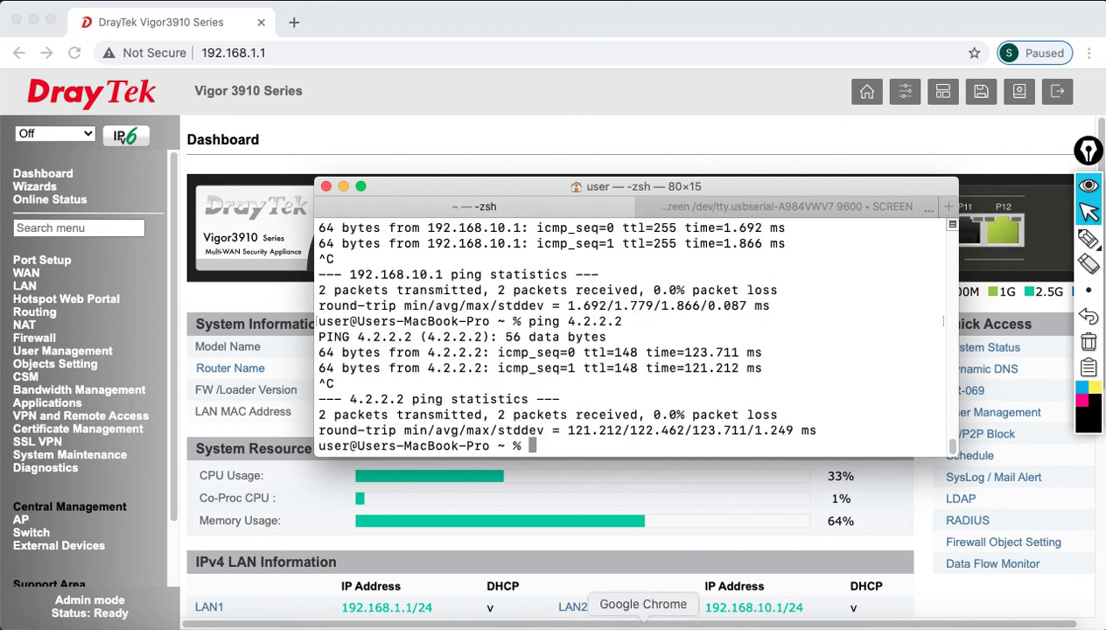
pyautogui.click(623, 627)
pyautogui.click(295, 22)
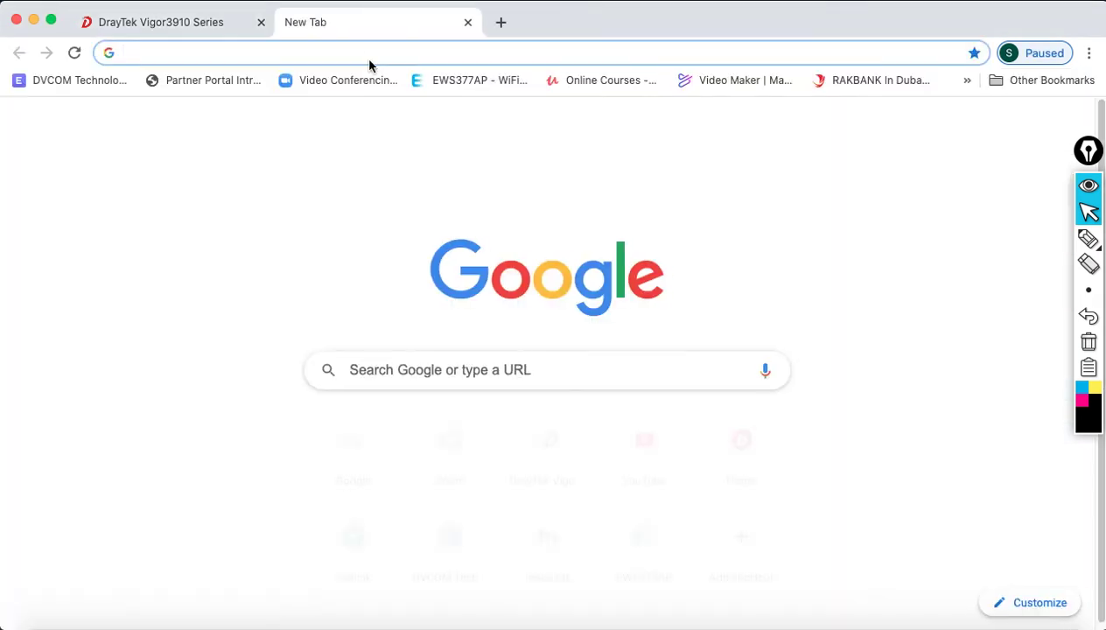
pyautogui.write('www.drau')
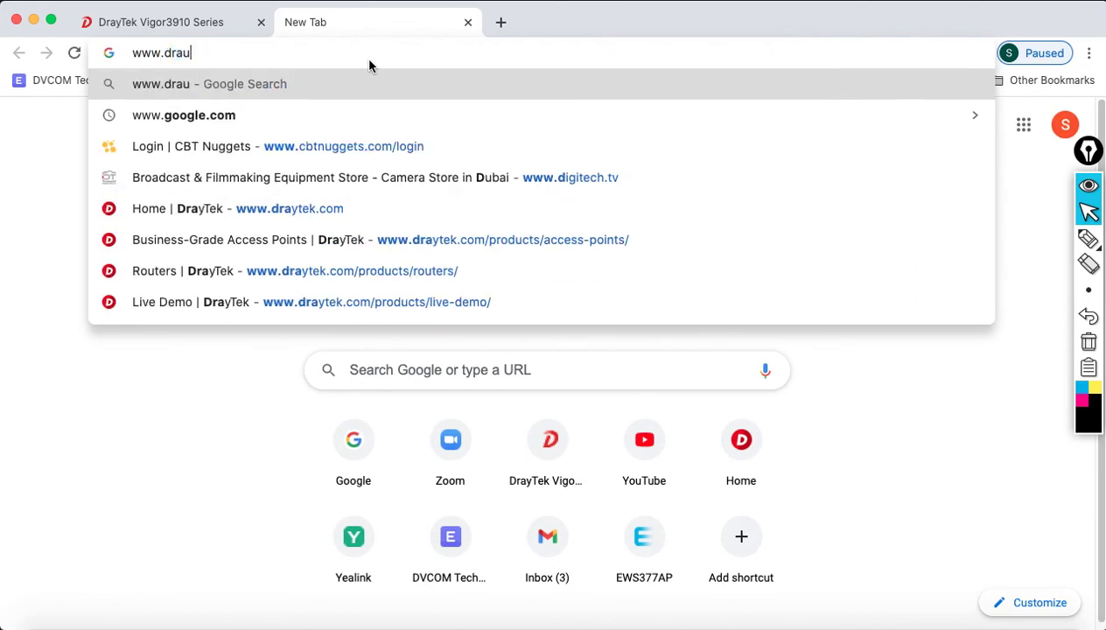
pyautogui.press('BackSpace')
pyautogui.write('y')
pyautogui.press('Return')
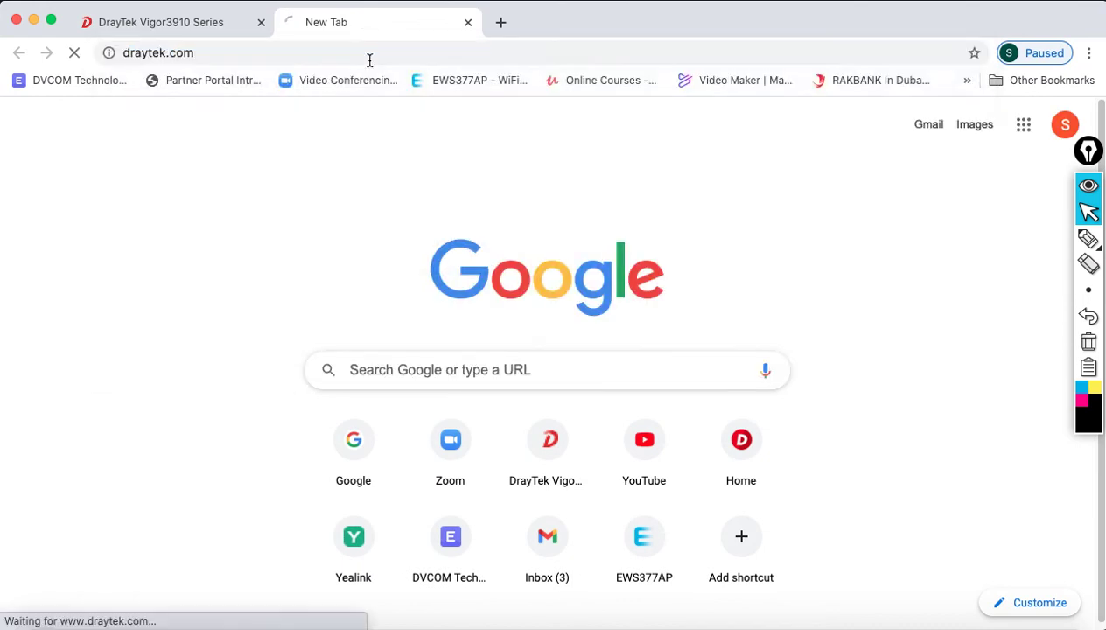
# - Browse the DrayTek All Routers page, then return to the Vigor3910 tab
pyautogui.moveTo(686, 123)
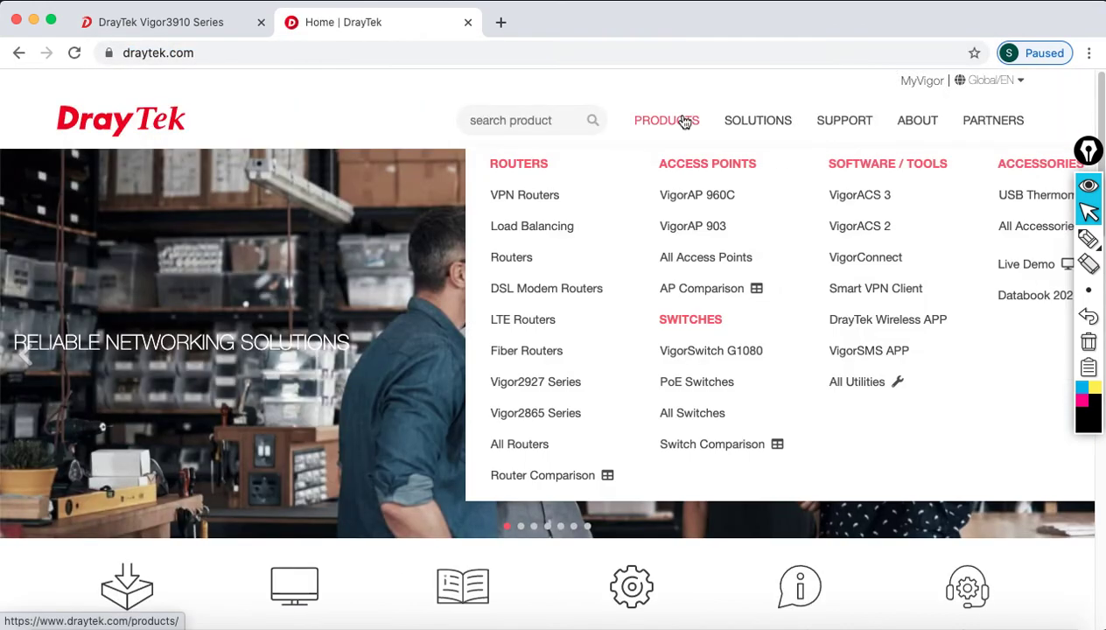
pyautogui.click(529, 446)
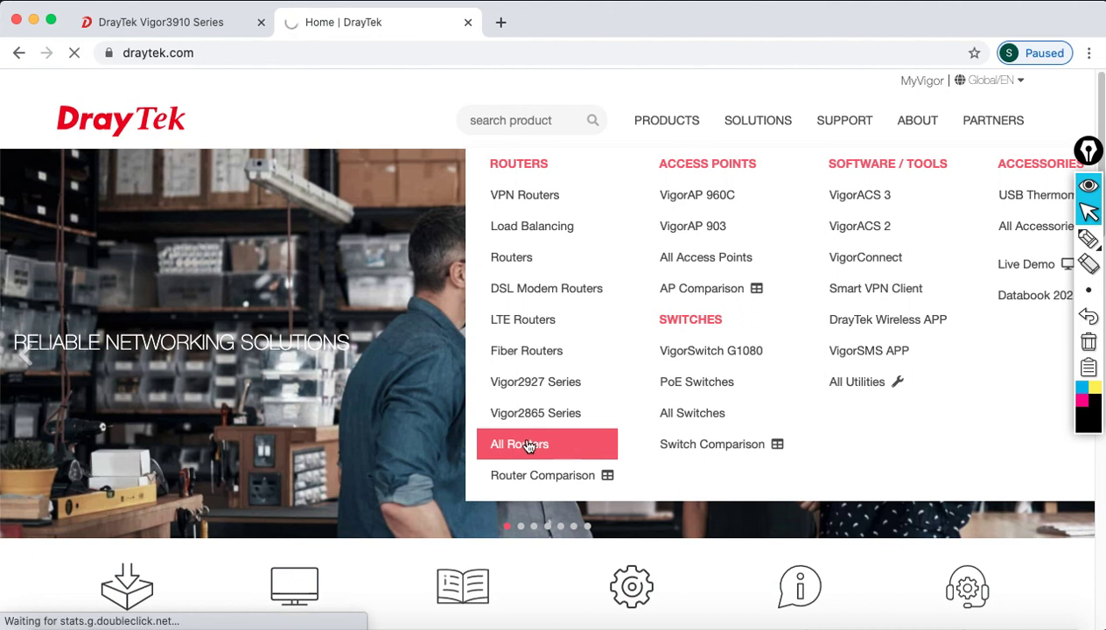
pyautogui.scroll(-10, 567, 435)
pyautogui.scroll(-15, 567, 435)
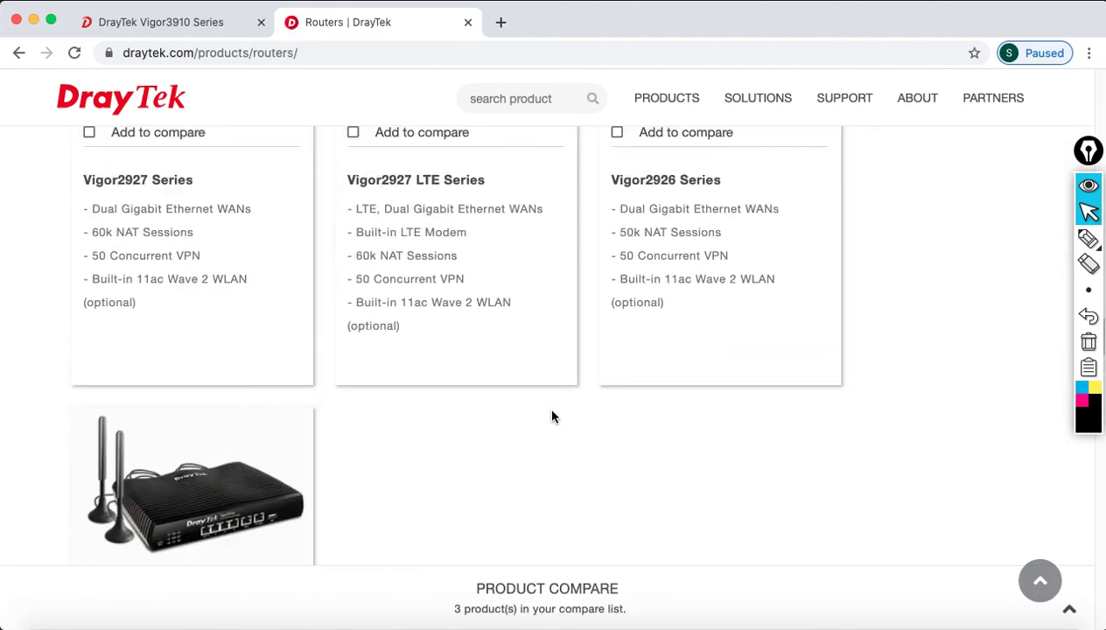
pyautogui.click(228, 29)
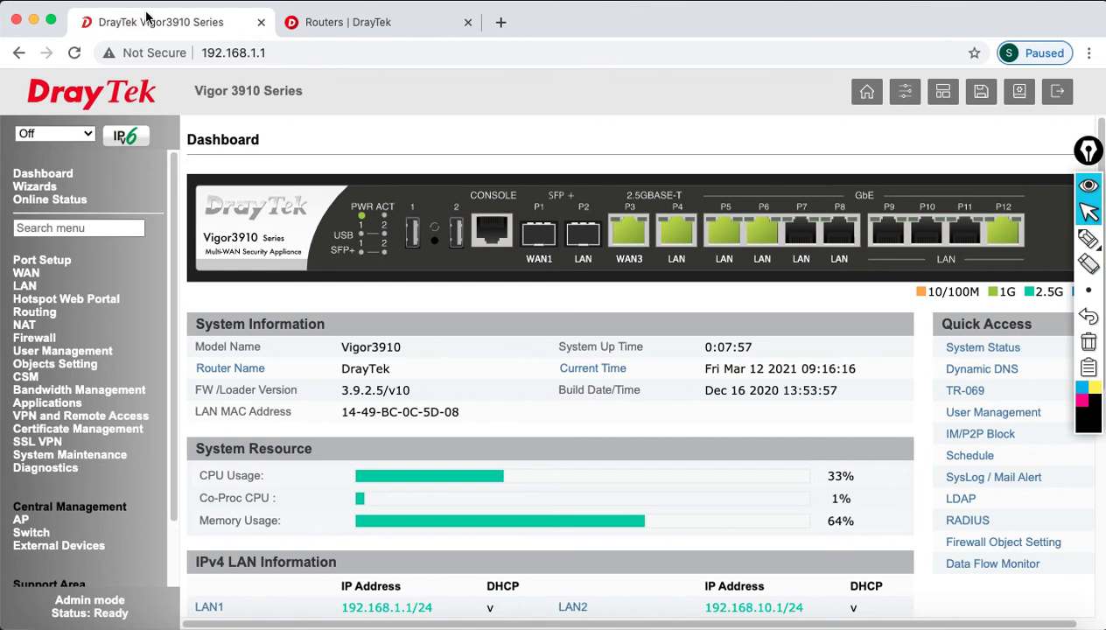
# - Confirm Ethernet's DHCP address 192.168.20.11 with router 192.168.20.1 in Network preferences
pyautogui.click(24, 3)
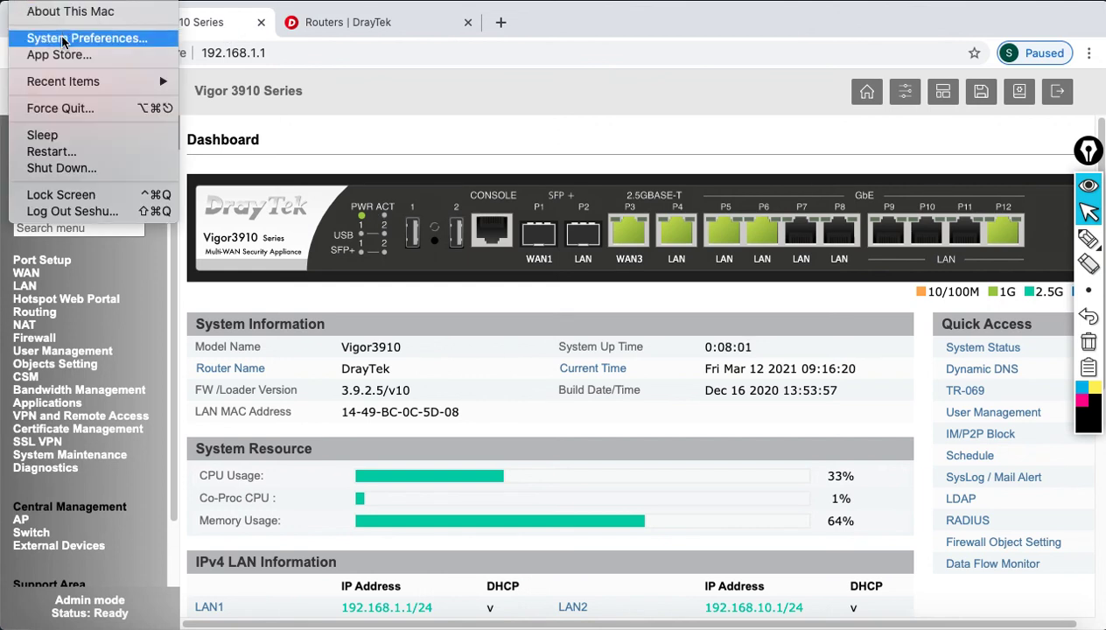
pyautogui.click(515, 247)
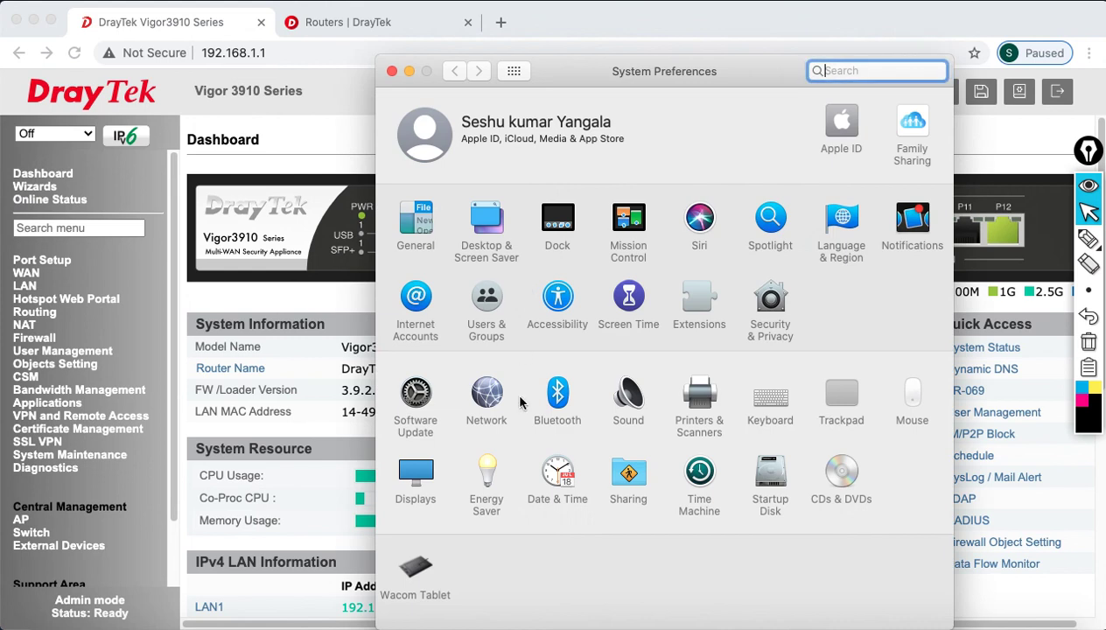
pyautogui.click(487, 396)
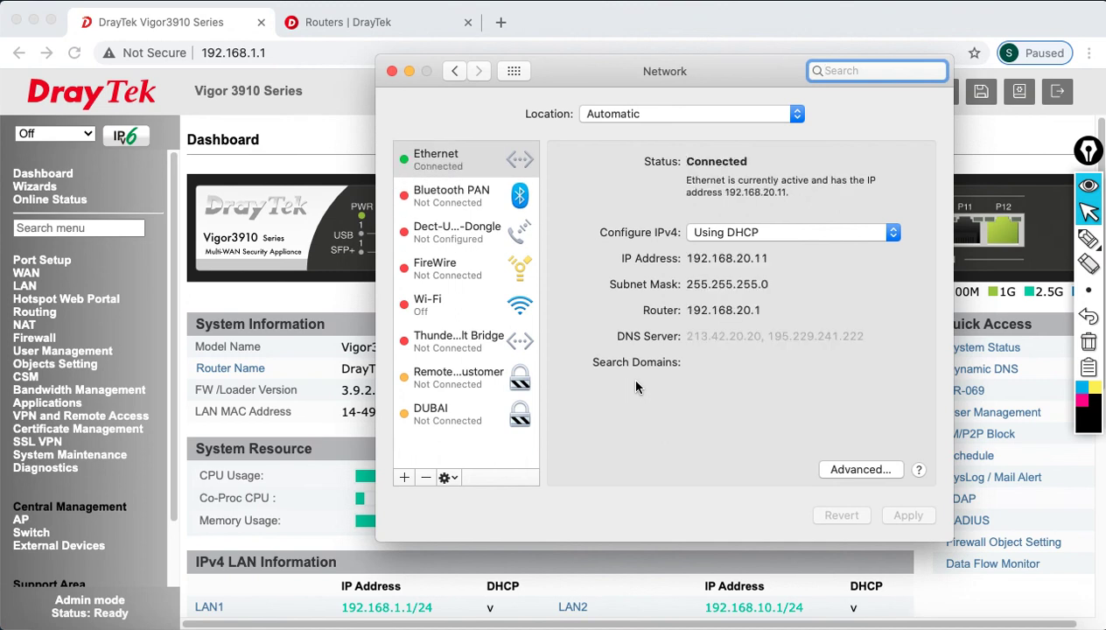
pyautogui.moveTo(691, 257); pyautogui.dragTo(781, 257)
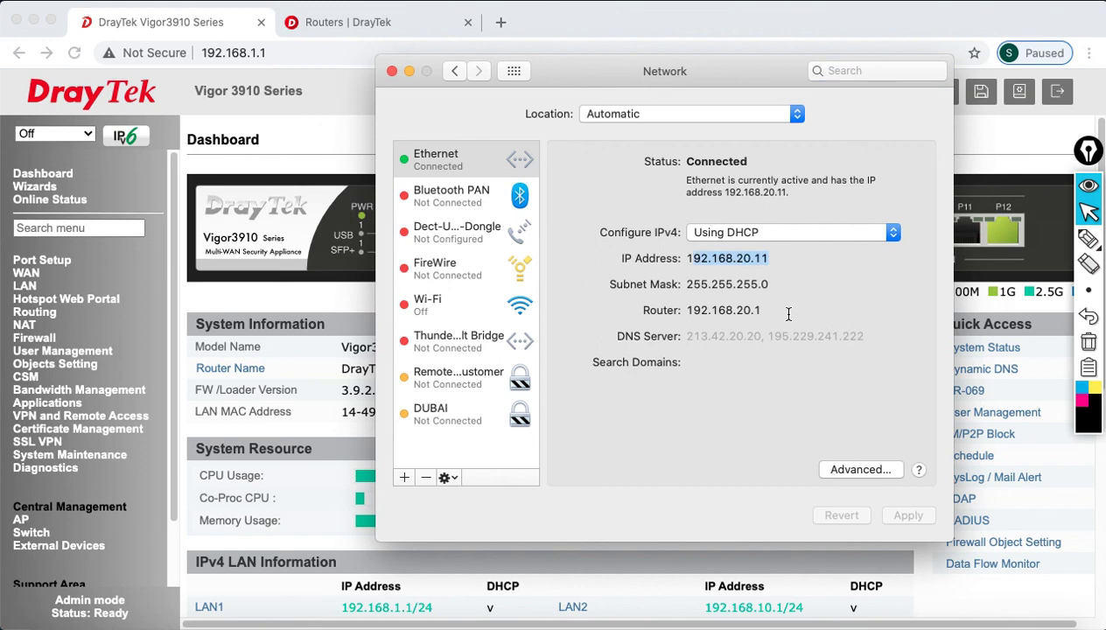
pyautogui.click(391, 71)
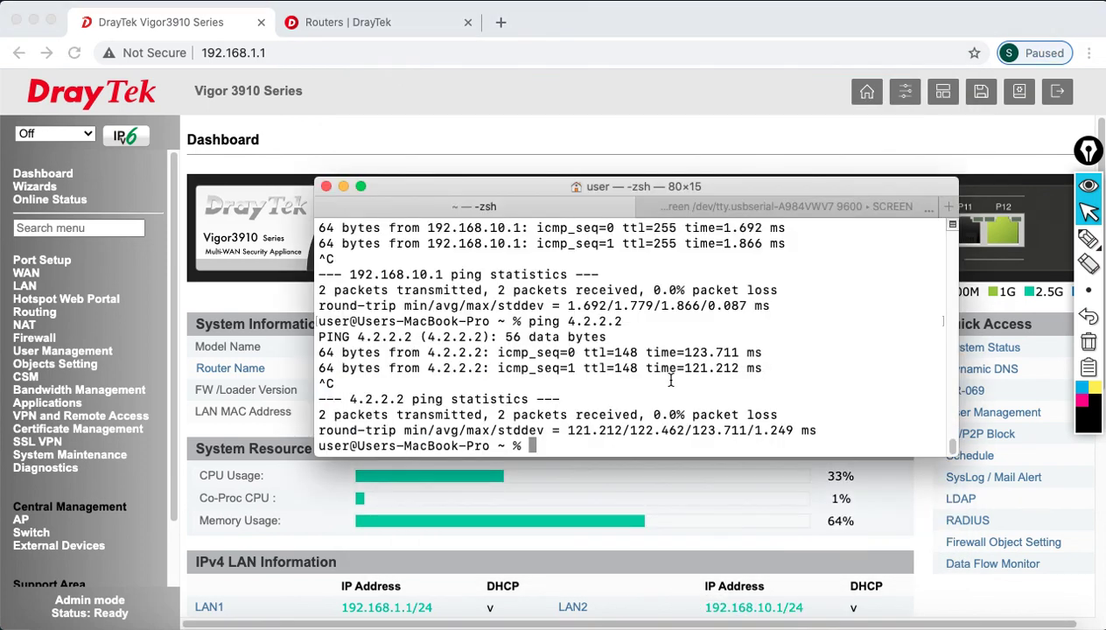
# - Ping gateway 192.168.20.1 and then 4.2.2.2, stopping each after two replies with 0.0% loss
pyautogui.write('ping 192.168')
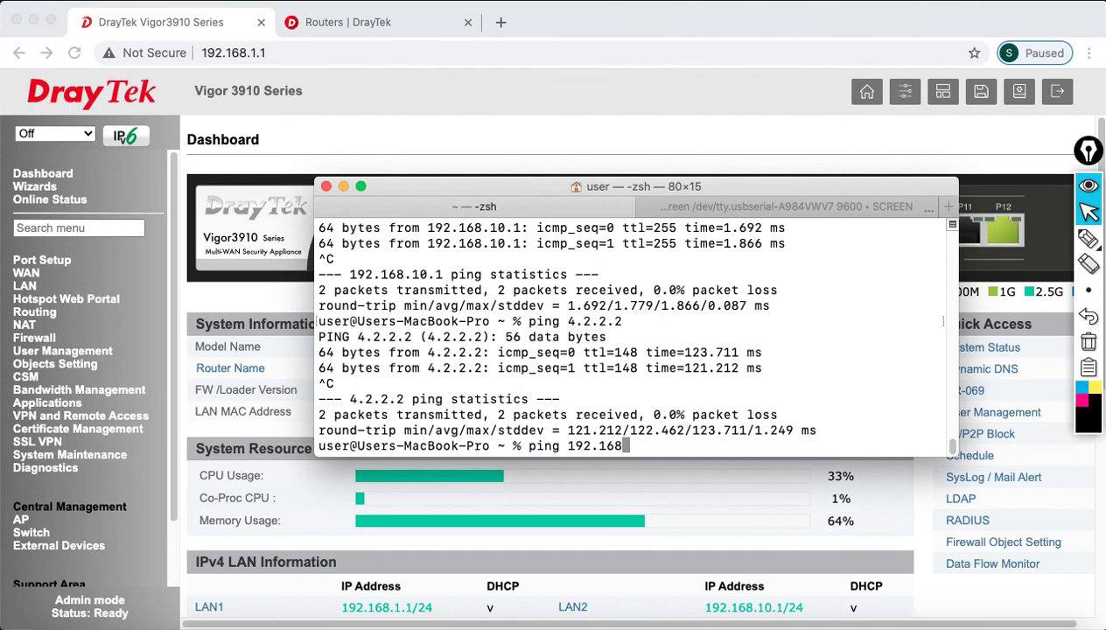
pyautogui.write('.20.1')
pyautogui.press('Return')
pyautogui.hotkey('ctrl', 'c')
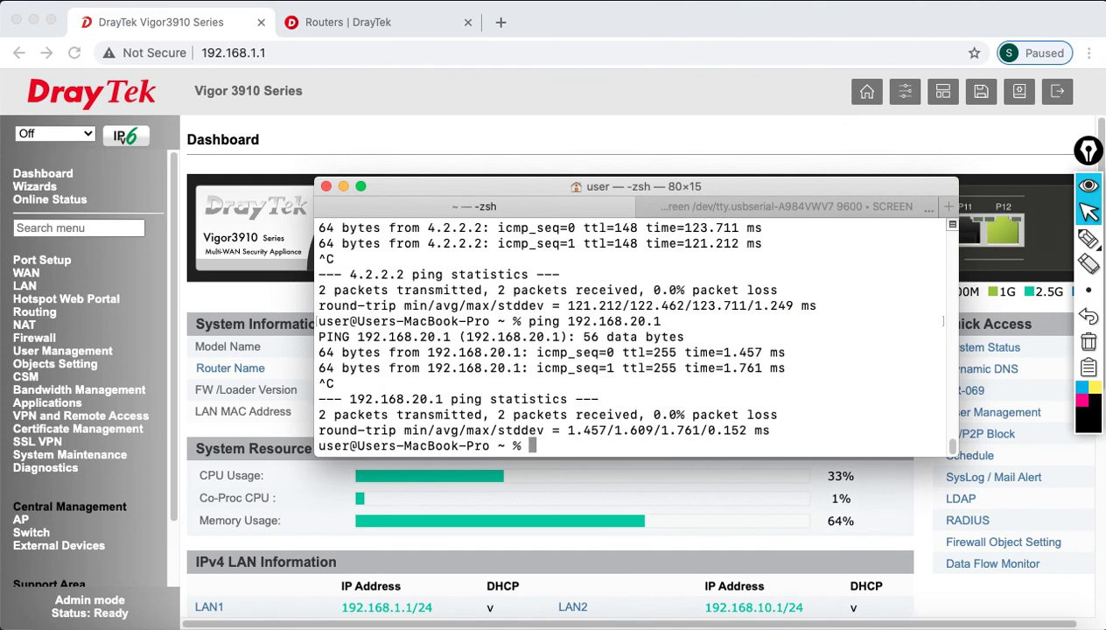
pyautogui.write('ping 4.2.2.2')
pyautogui.press('Return')
pyautogui.hotkey('ctrl', 'c')
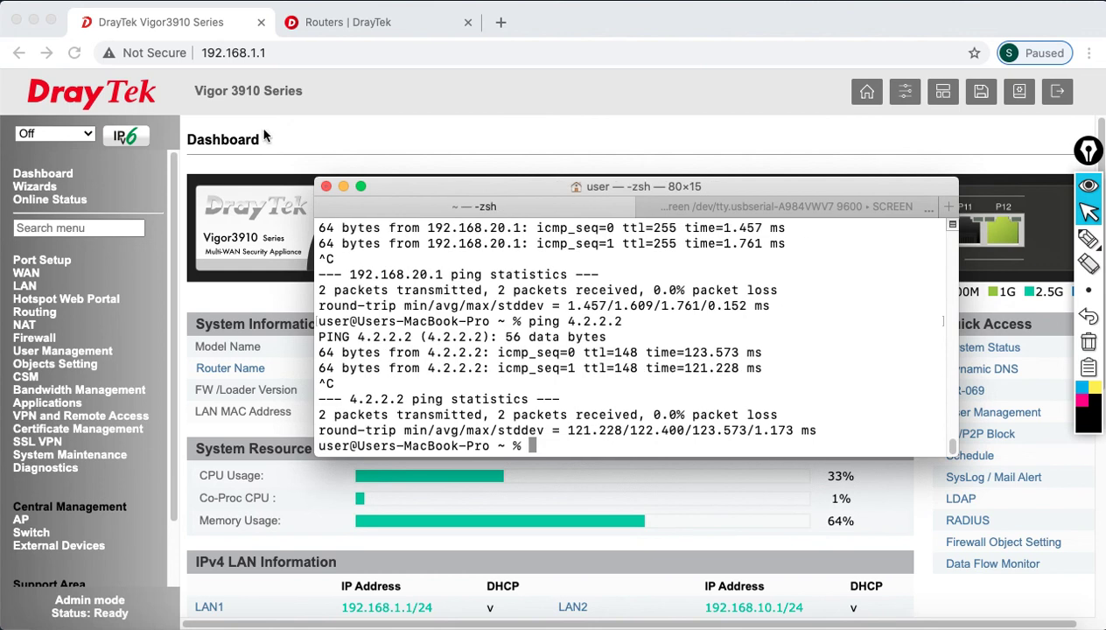
pyautogui.click(355, 22)
# - Open the DrayTek Business-Grade Access Points page from the PRODUCTS menu and scroll through it
pyautogui.moveTo(676, 102)
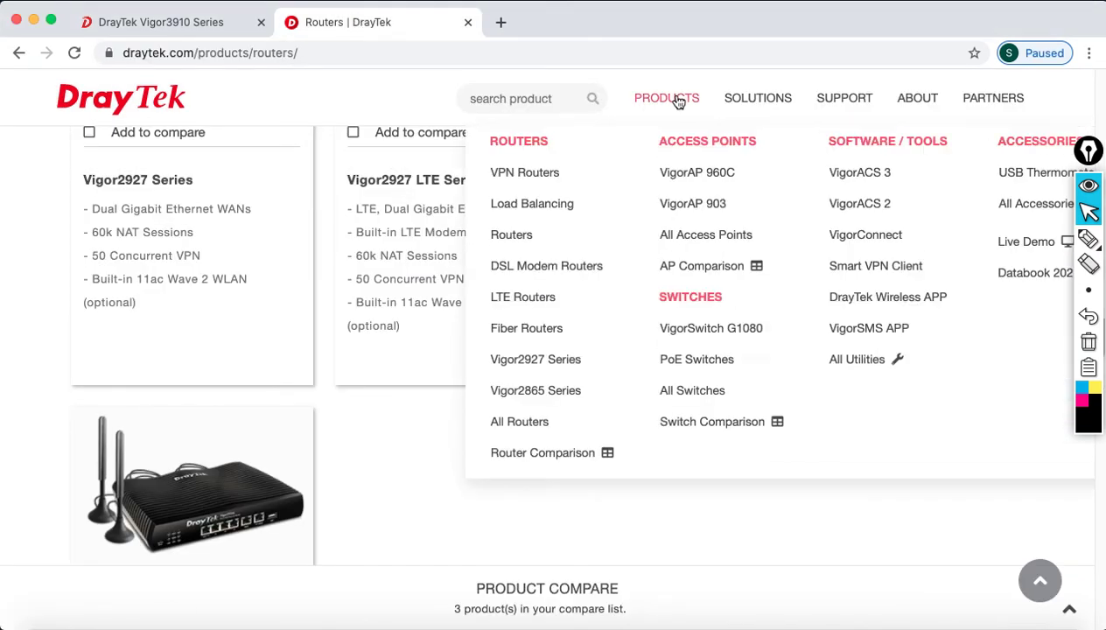
pyautogui.click(722, 242)
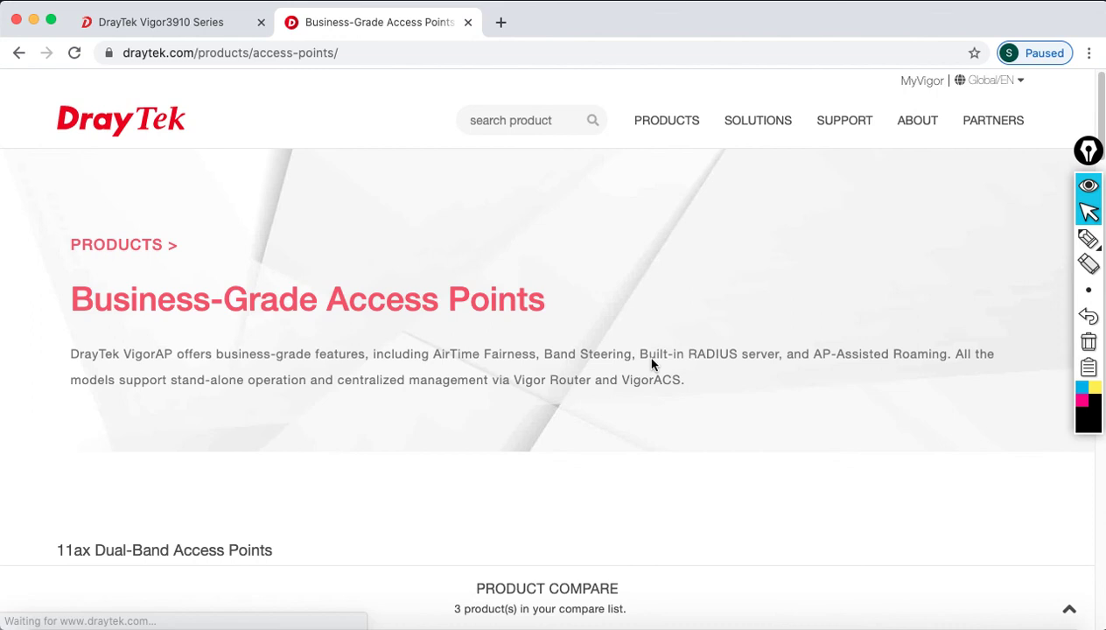
pyautogui.scroll(-10, 661, 459)
pyautogui.scroll(-3, 663, 459)
pyautogui.scroll(3, 664, 457)
pyautogui.scroll(5, 410, 343)
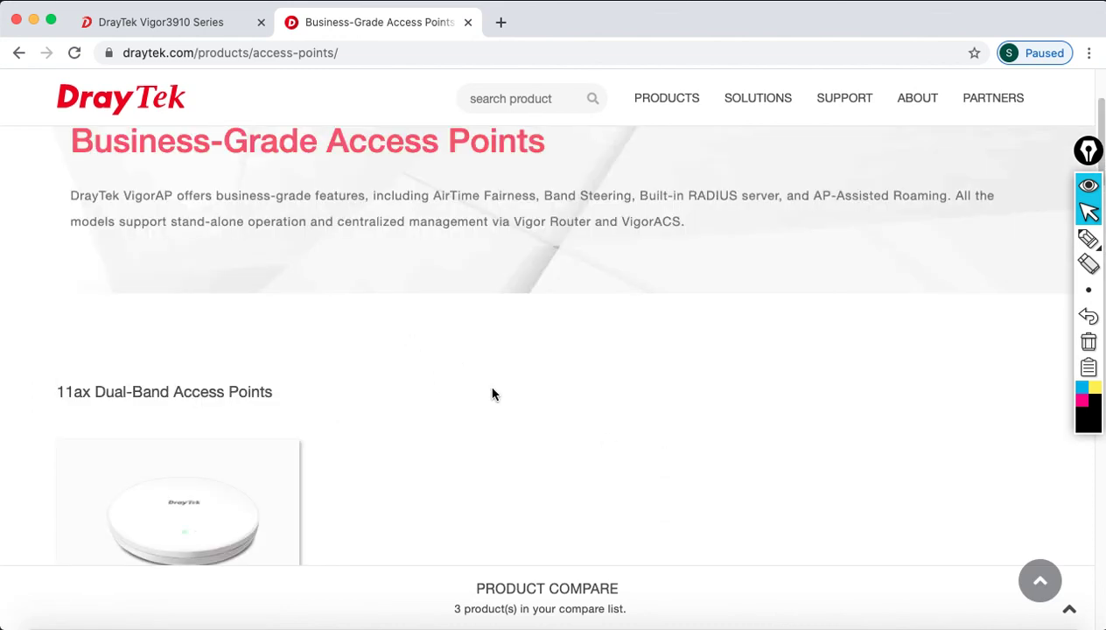
pyautogui.scroll(-6, 493, 394)
pyautogui.scroll(-8, 495, 394)
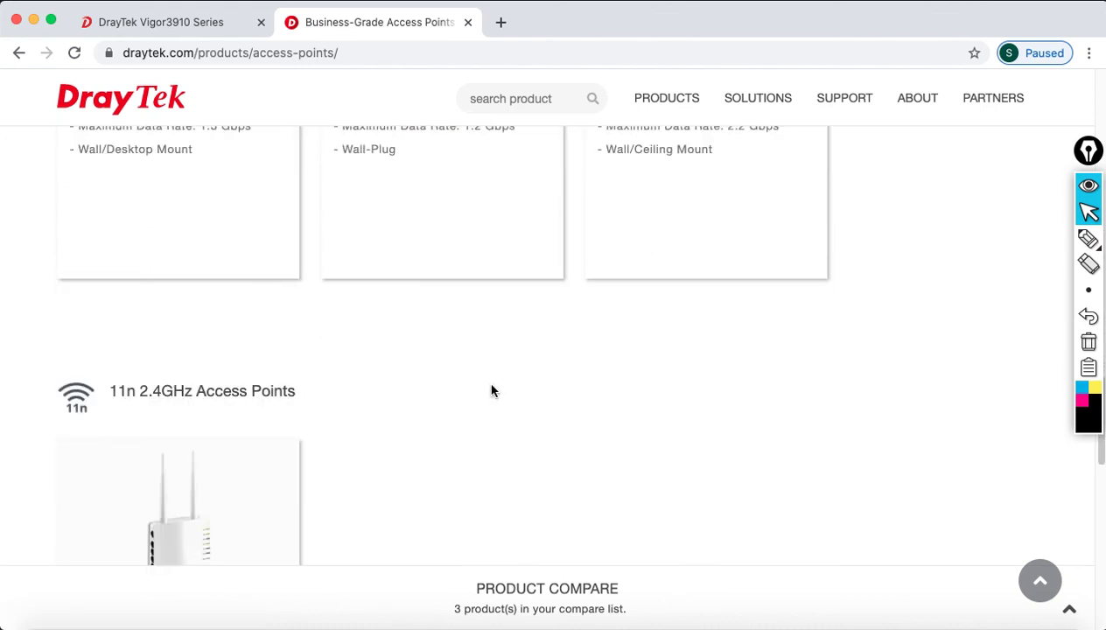
# - Return to the Vigor3910 dashboard tab and launch System Preferences from the Apple menu
pyautogui.click(171, 22)
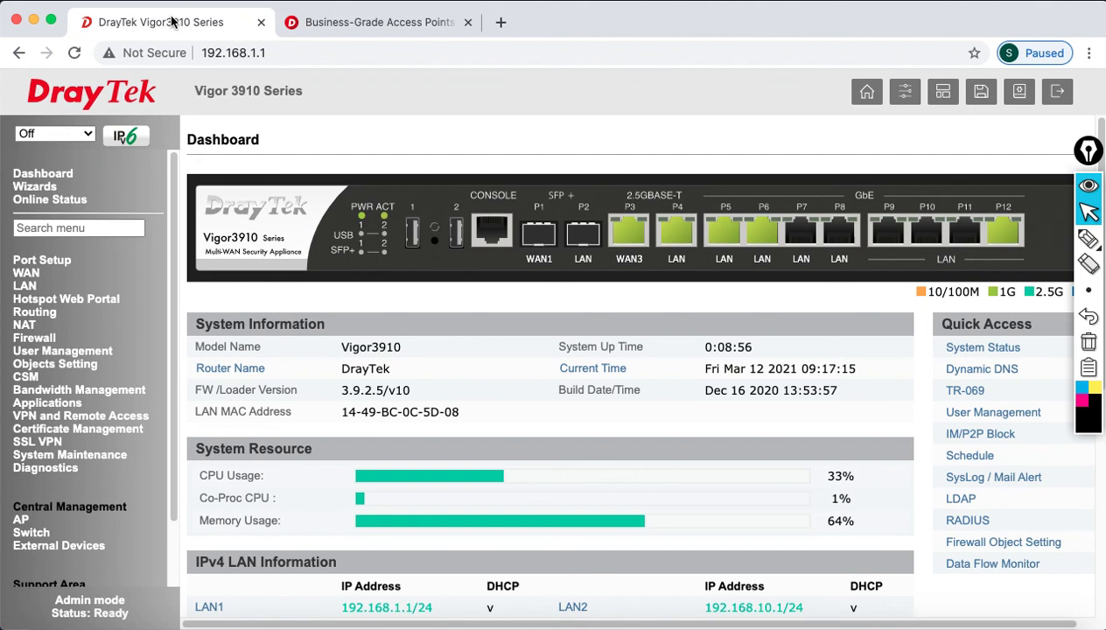
pyautogui.click(29, 3)
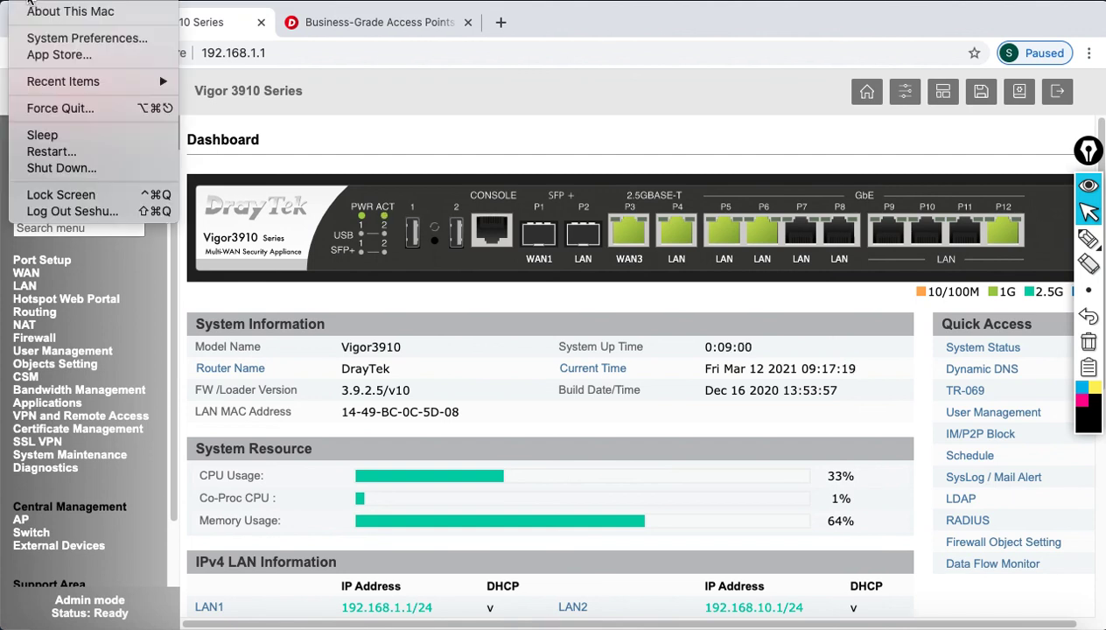
pyautogui.click(61, 37)
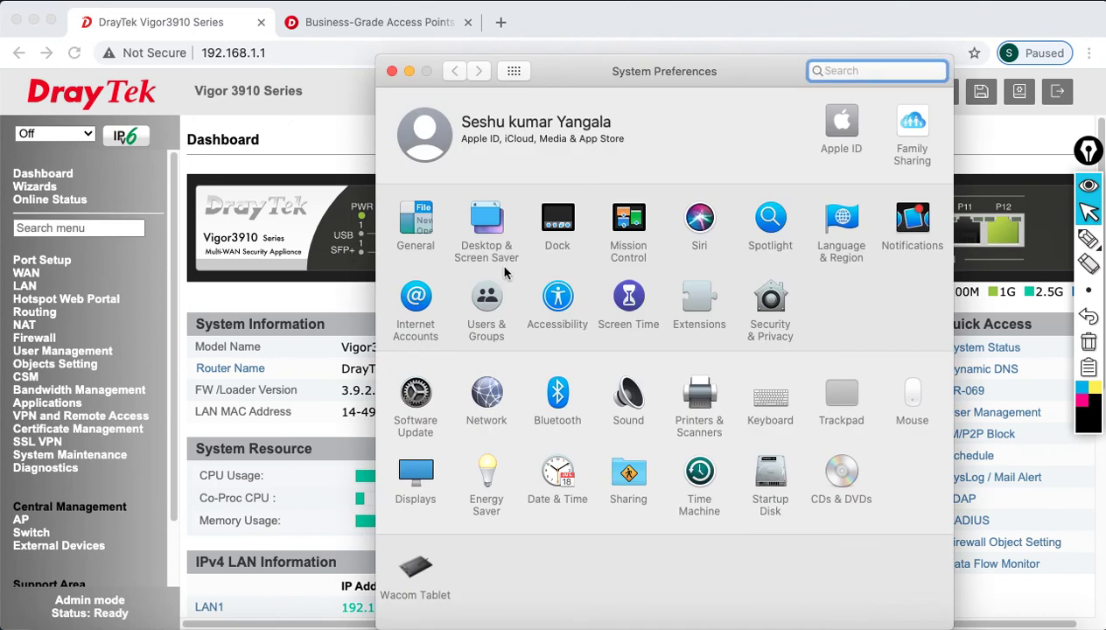
# - Confirm in Network that Ethernet got 192.168.30.10 via DHCP from router 192.168.30.1, then close the window
pyautogui.click(478, 389)
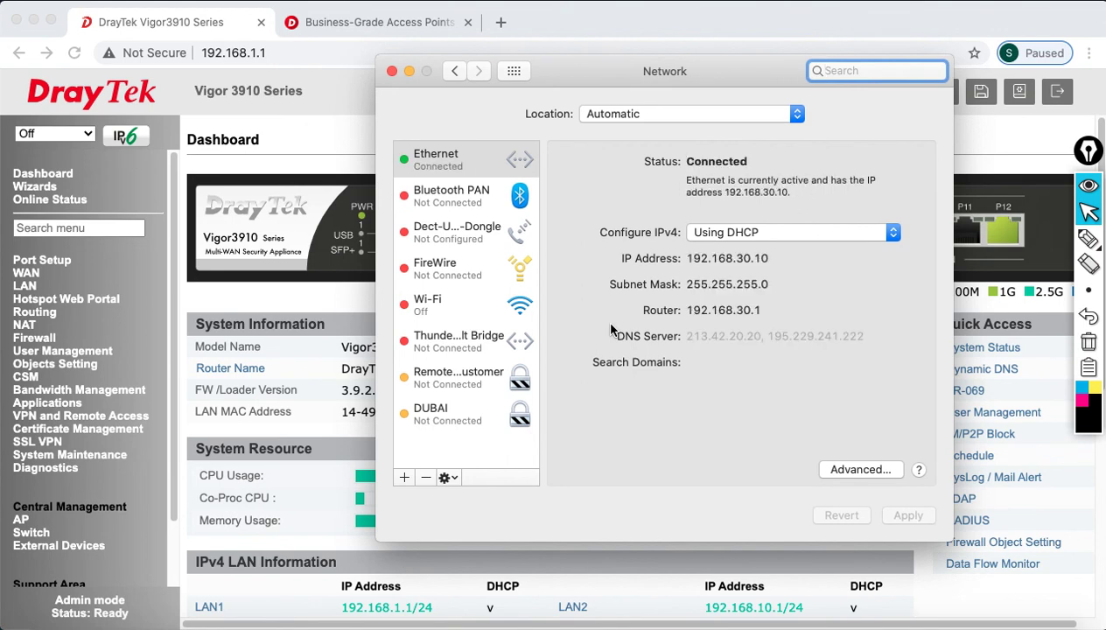
pyautogui.moveTo(688, 258); pyautogui.dragTo(784, 254)
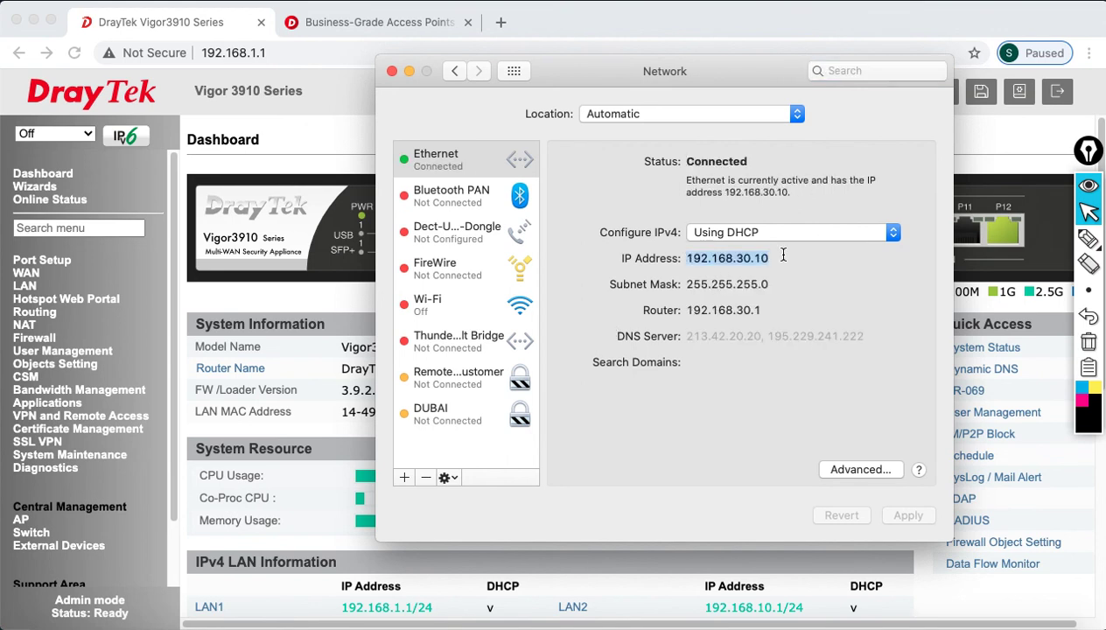
pyautogui.click(392, 72)
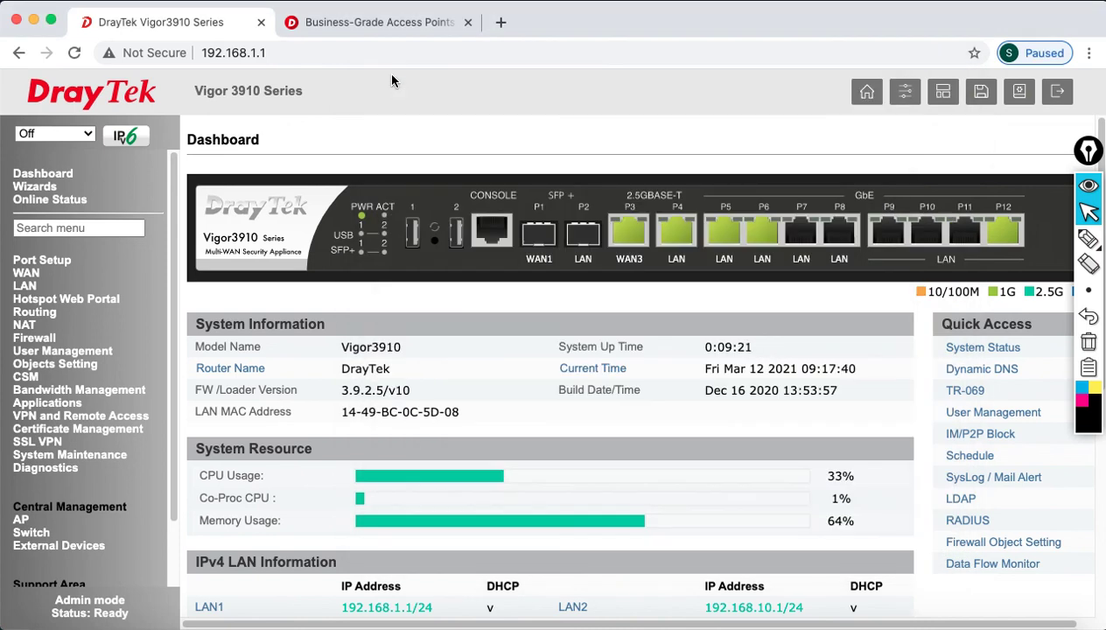
# - In Terminal, edit the previous ping into ping 192.168.30.1 and run it, getting 0.0% loss
pyautogui.click(818, 623)
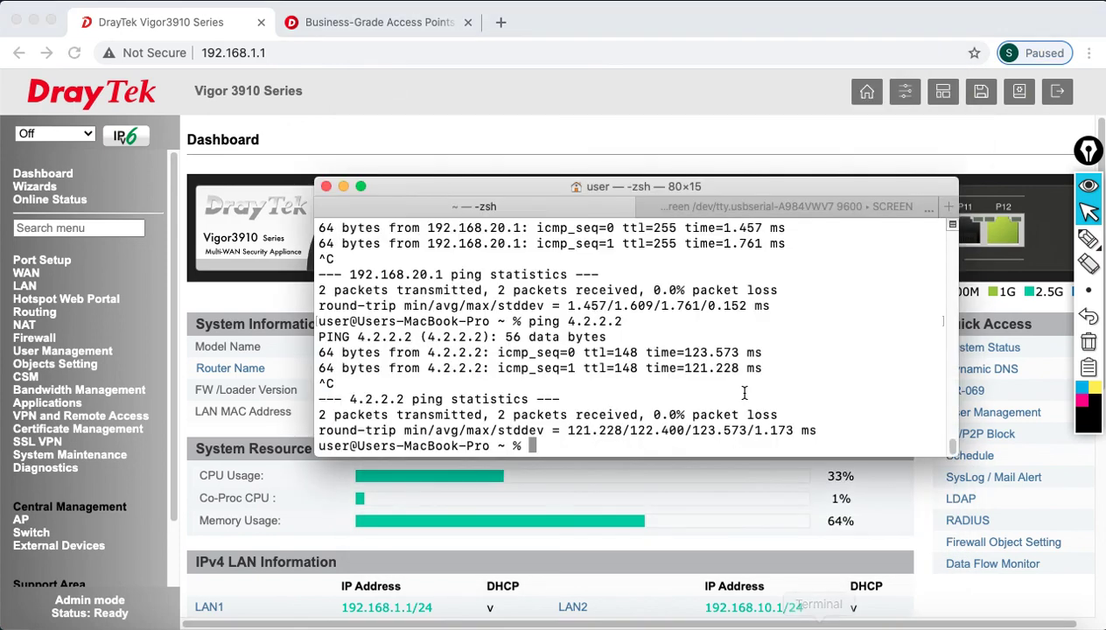
pyautogui.press('Up')
pyautogui.press('Up')
pyautogui.press('BackSpace')
pyautogui.press('BackSpace')
pyautogui.press('BackSpace')
pyautogui.press('BackSpace')
pyautogui.write('30.1')
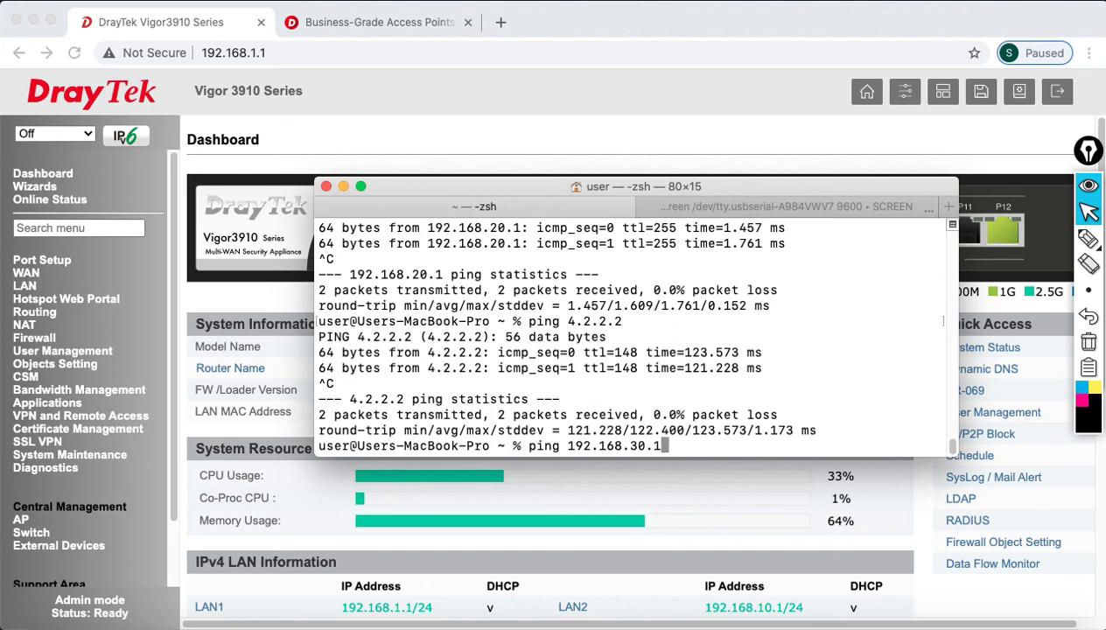
pyautogui.press('Return')
pyautogui.hotkey('ctrl', 'c')
# - Rerun ping 4.2.2.2 until it replies, then return to the DrayTek Access Points page
pyautogui.press('Up')
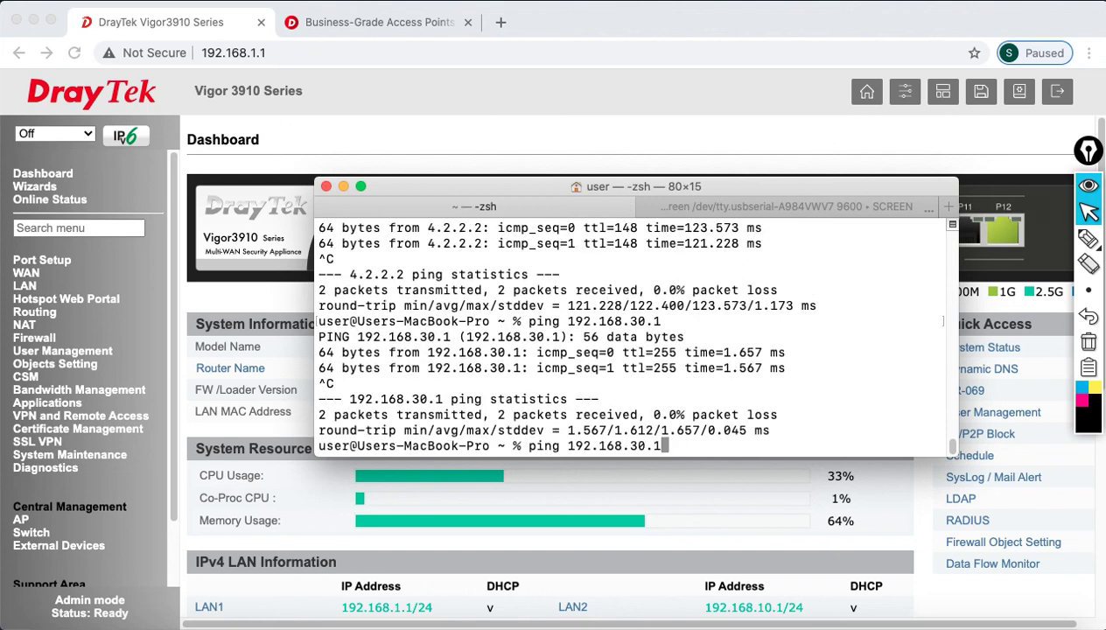
pyautogui.press('Up')
pyautogui.press('Return')
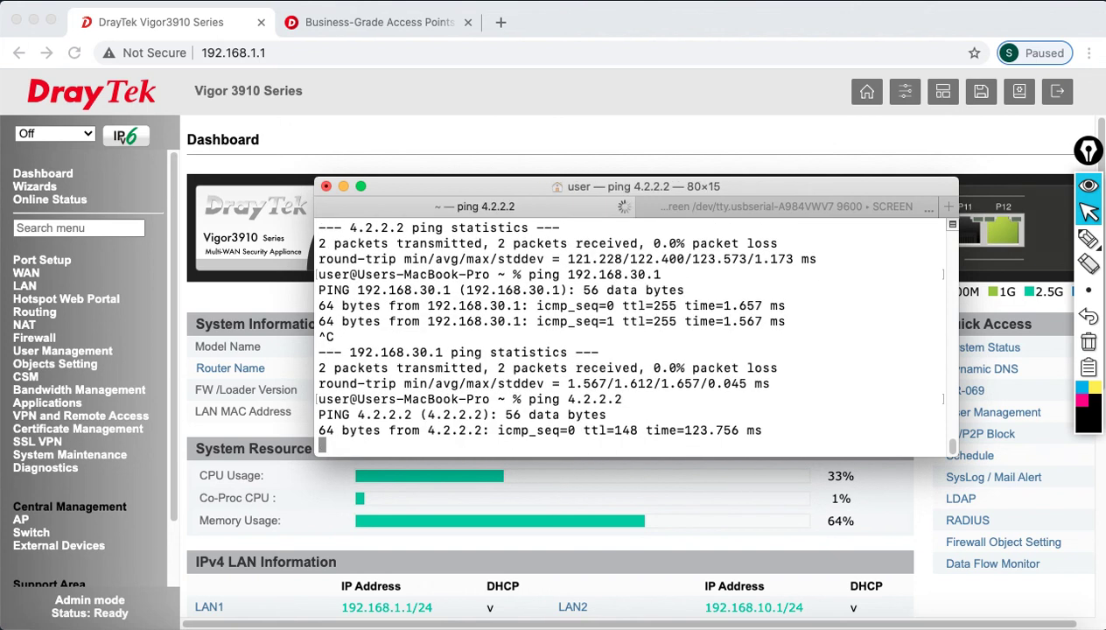
pyautogui.hotkey('ctrl', 'c')
pyautogui.click(350, 25)
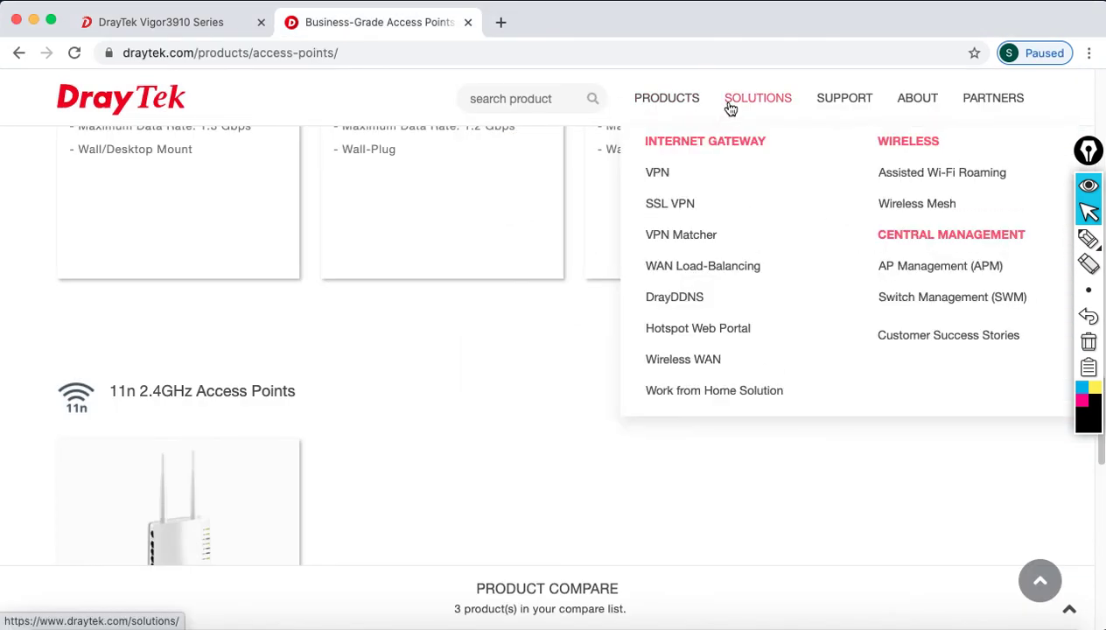
# - Open the DrayTek All Switches product page and scroll through it
pyautogui.moveTo(674, 102)
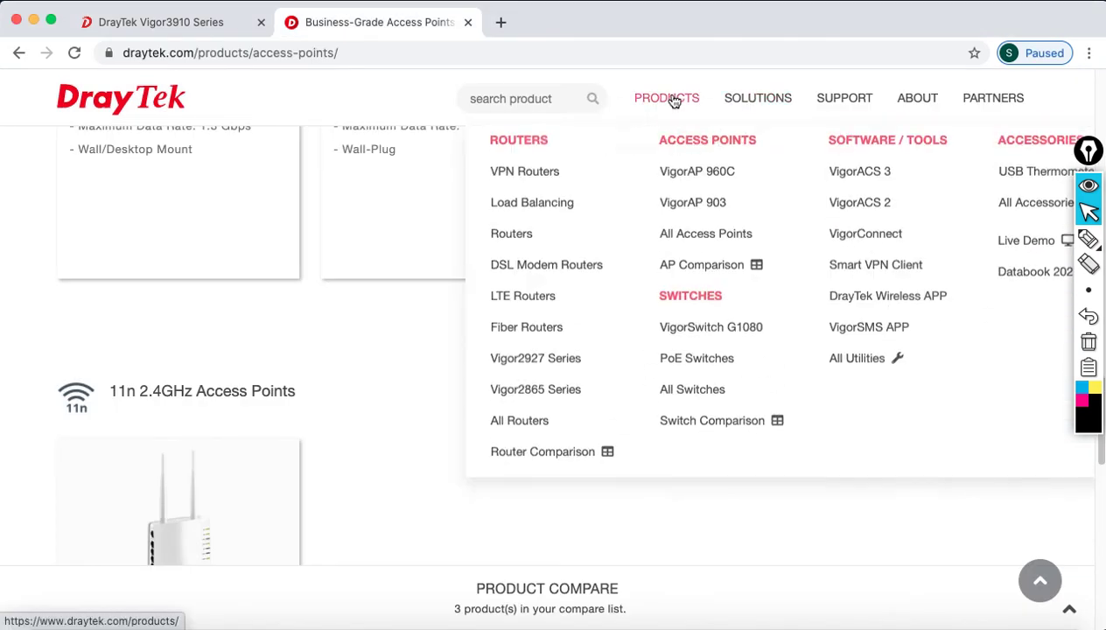
pyautogui.click(681, 398)
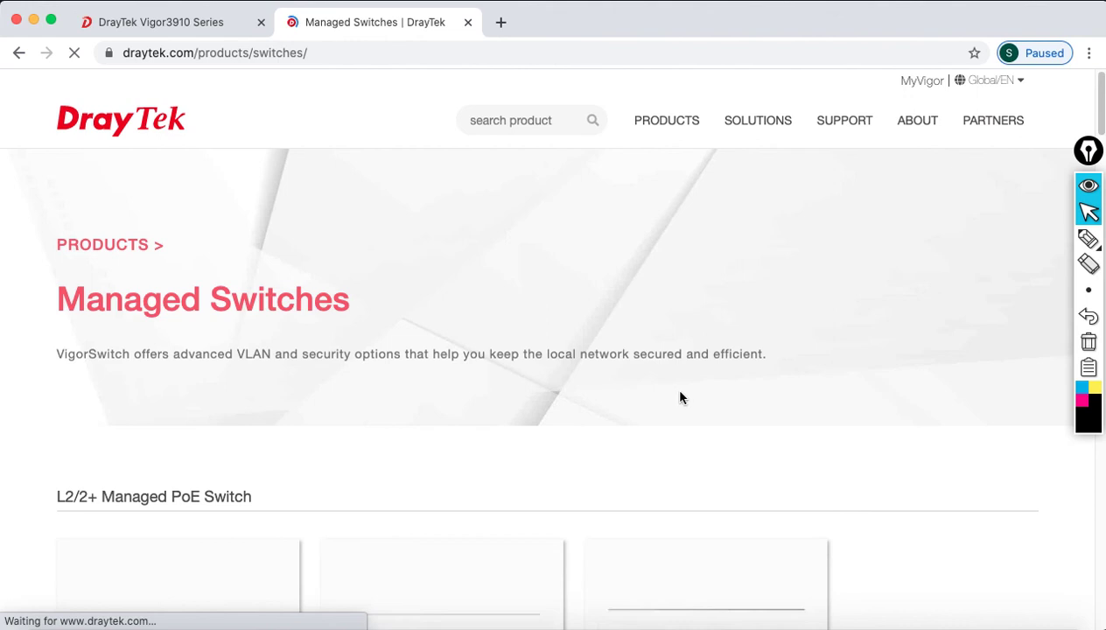
pyautogui.scroll(-3, 521, 388)
pyautogui.scroll(-3, 522, 390)
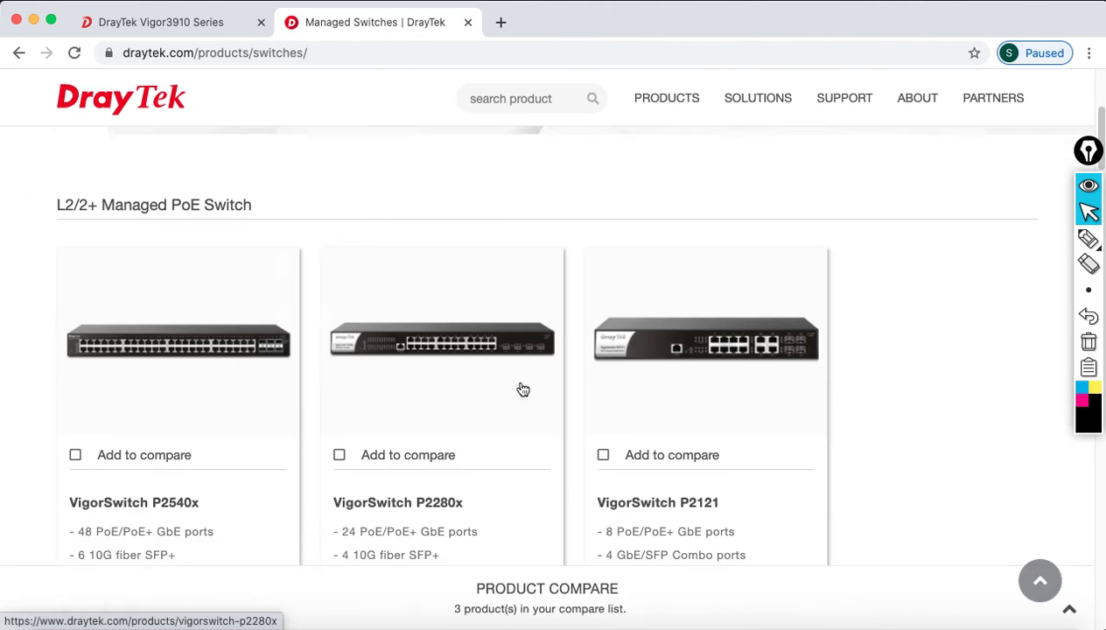
pyautogui.scroll(-5, 522, 390)
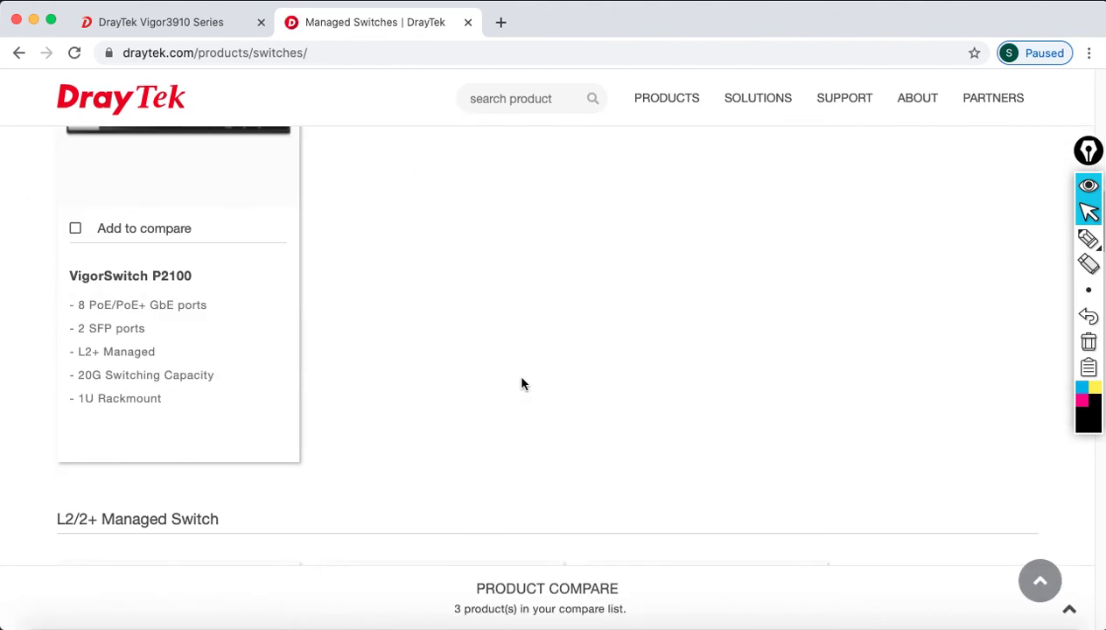
pyautogui.scroll(15, 521, 378)
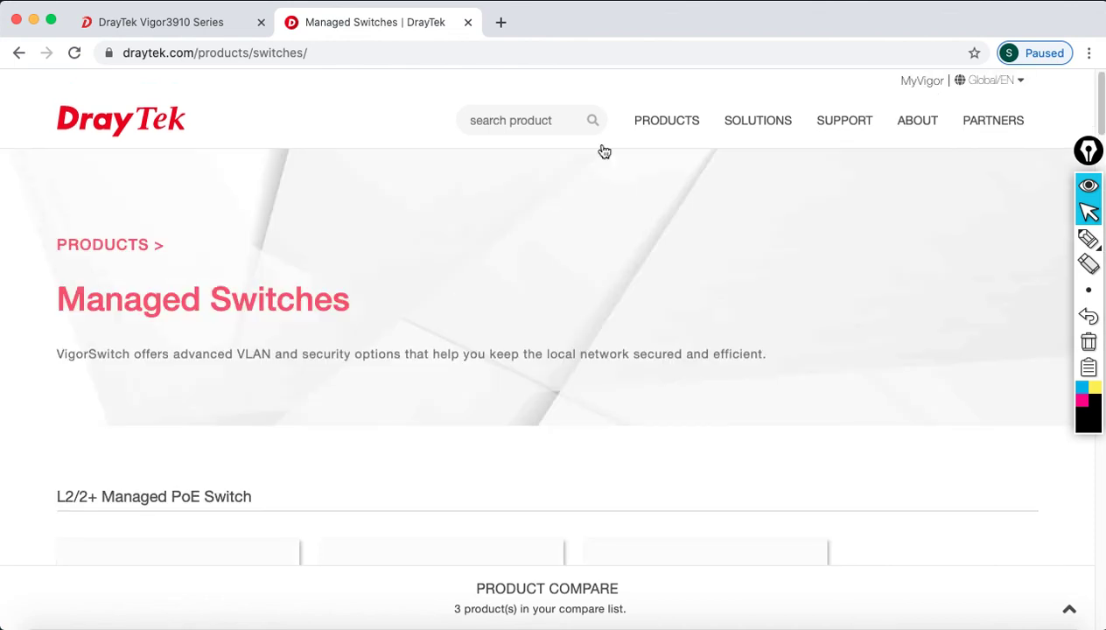
# - Open the All Routers product page and scroll down the router list
pyautogui.moveTo(664, 131)
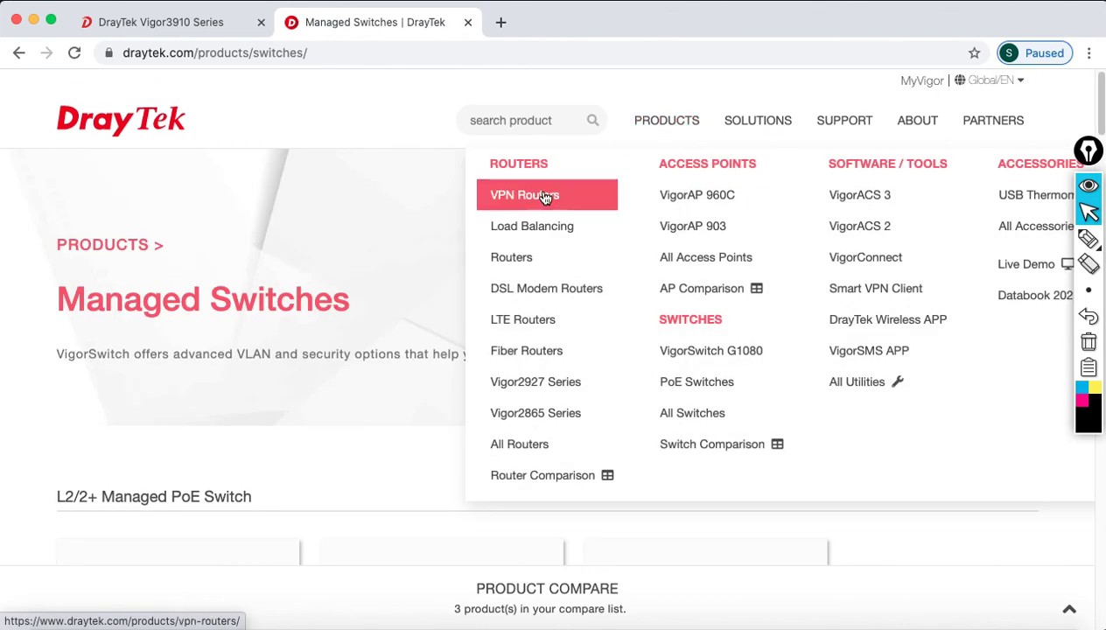
pyautogui.click(534, 451)
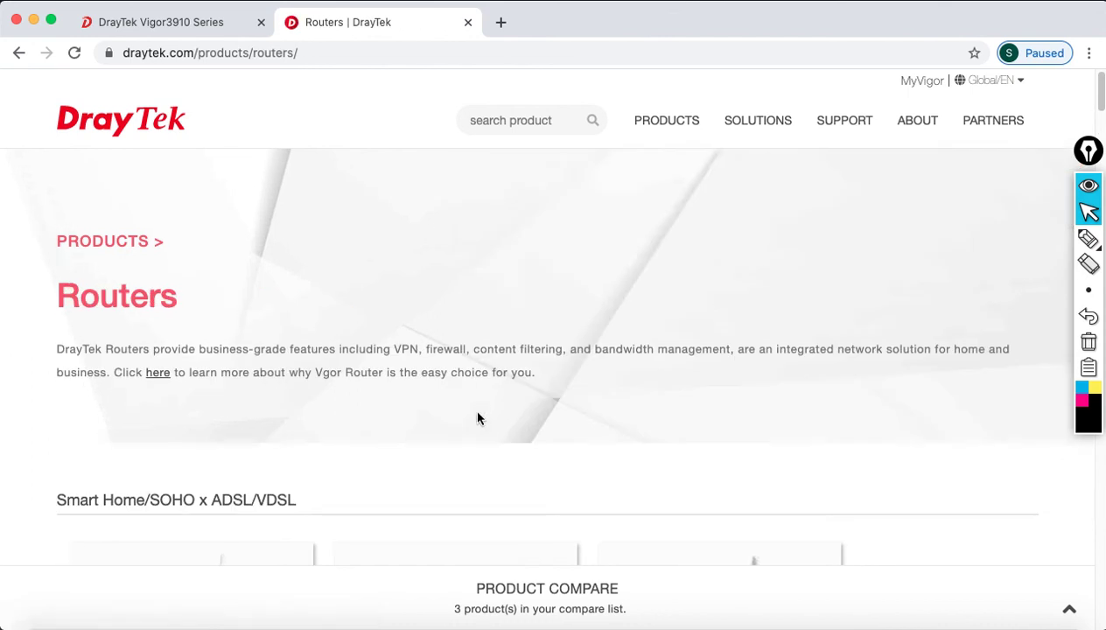
pyautogui.scroll(-15, 477, 418)
pyautogui.scroll(-15, 479, 418)
pyautogui.scroll(-10, 480, 416)
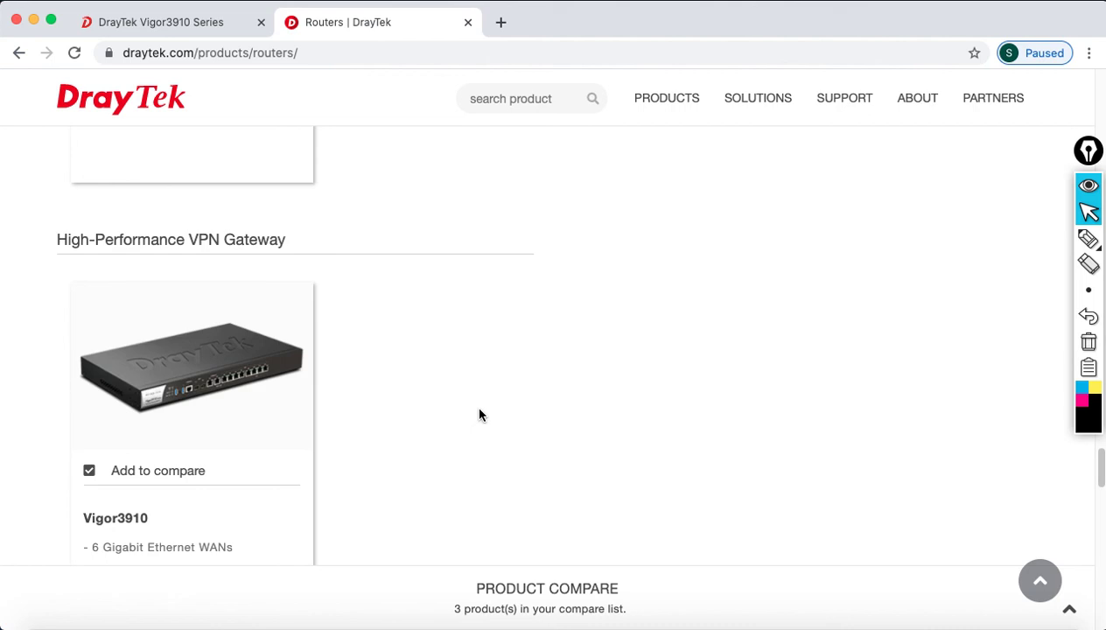
pyautogui.scroll(-2, 302, 464)
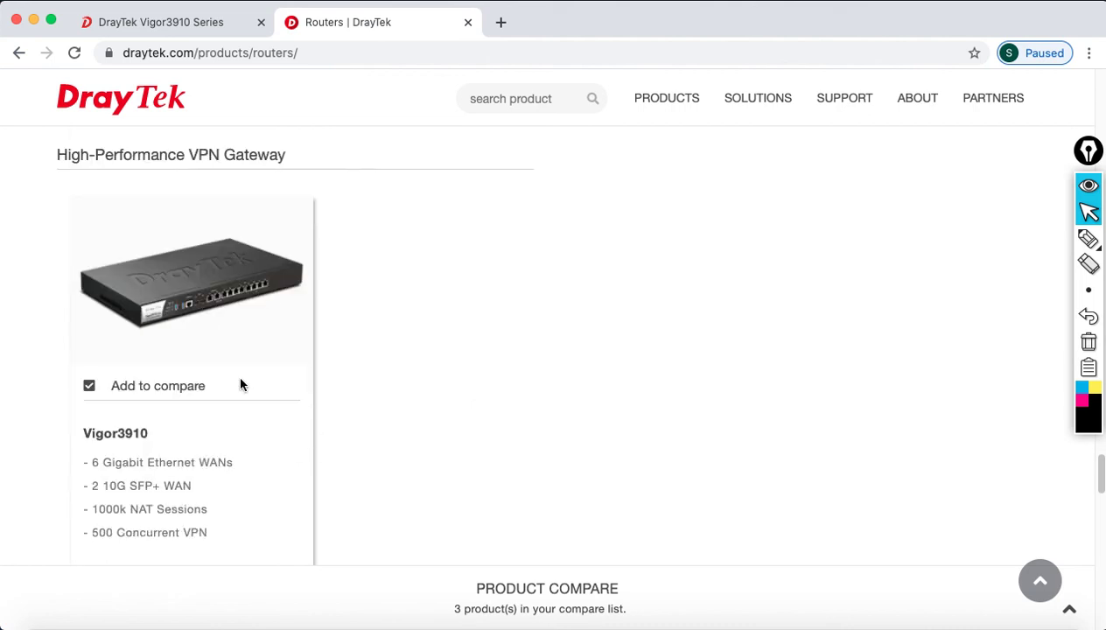
# - Open the Vigor3910 product page's SPECS and scroll to the LAN Management and Networking sections
pyautogui.click(211, 314)
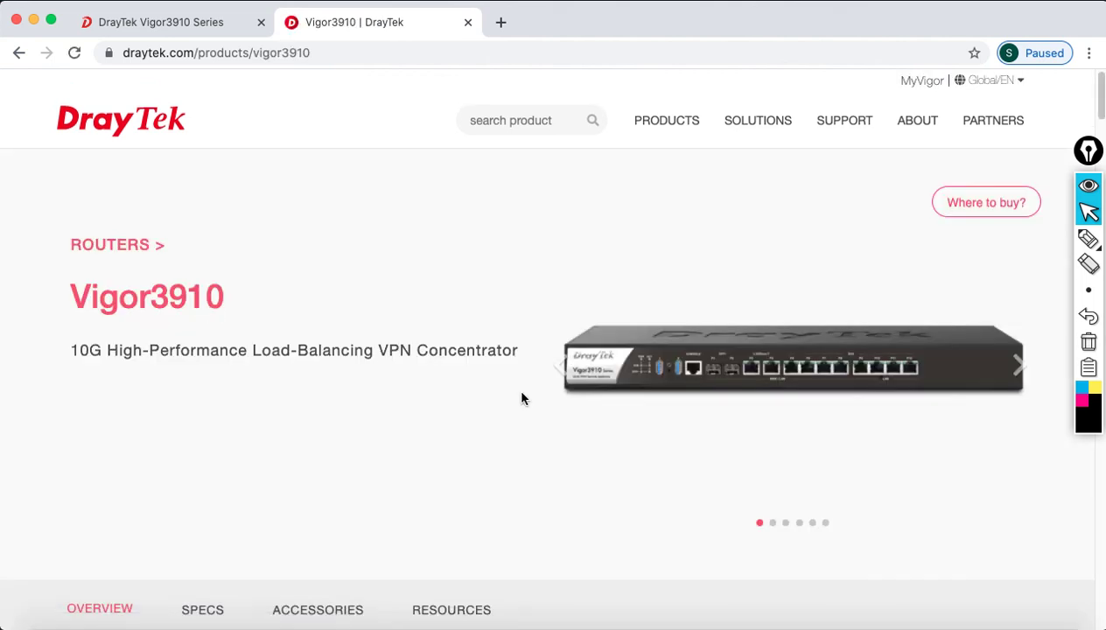
pyautogui.scroll(-2, 525, 403)
pyautogui.scroll(-2, 524, 404)
pyautogui.click(202, 317)
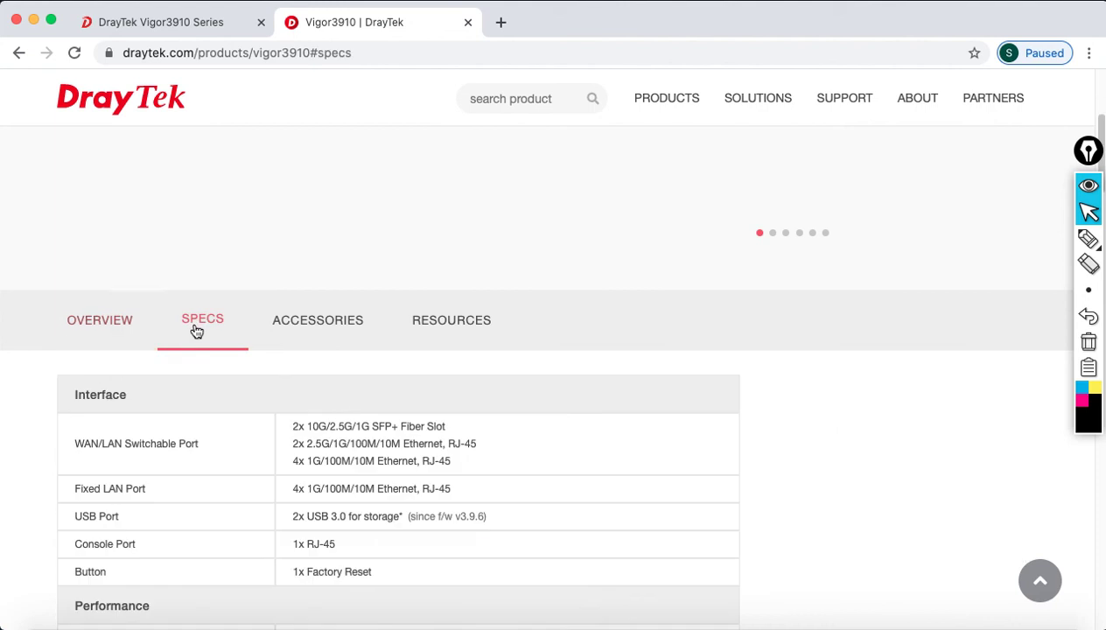
pyautogui.scroll(-4, 430, 424)
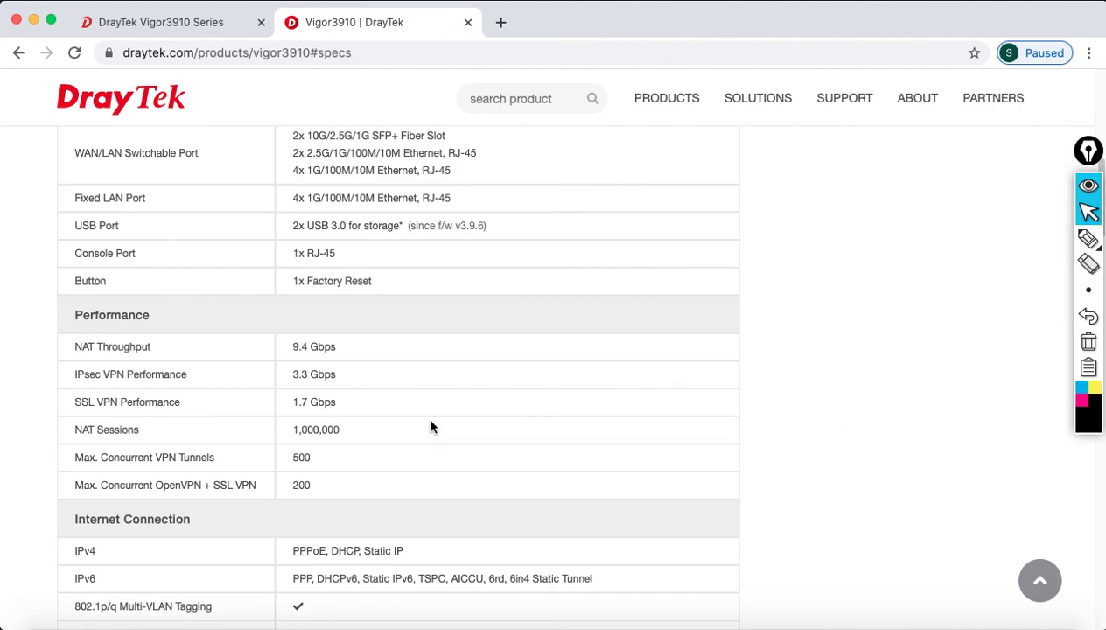
pyautogui.scroll(-4, 382, 521)
pyautogui.scroll(-4, 382, 520)
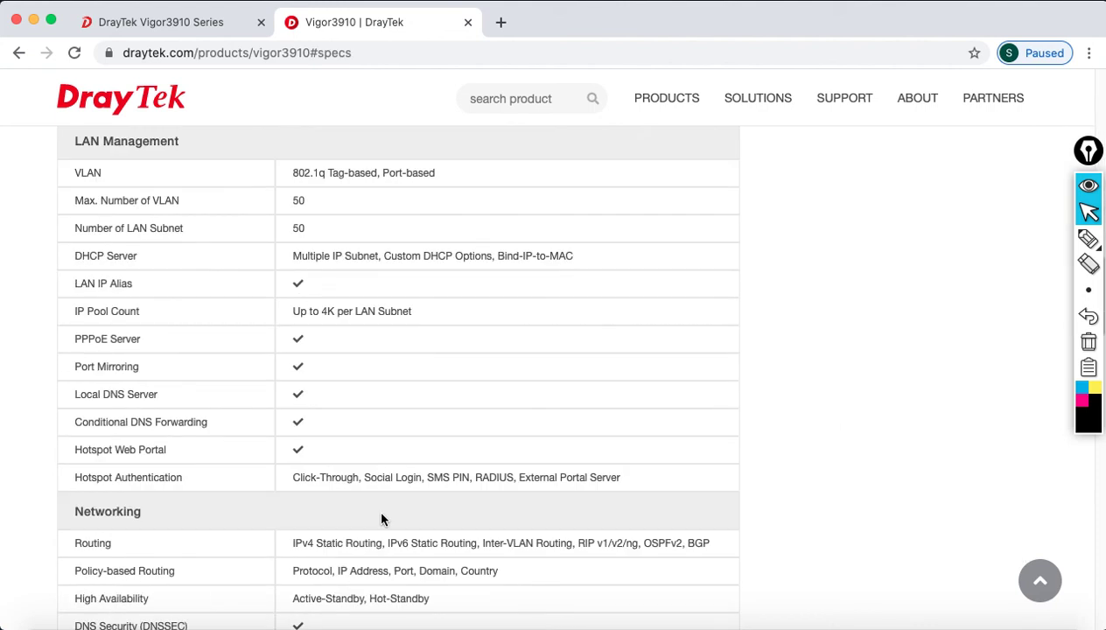
pyautogui.click(34, 19)
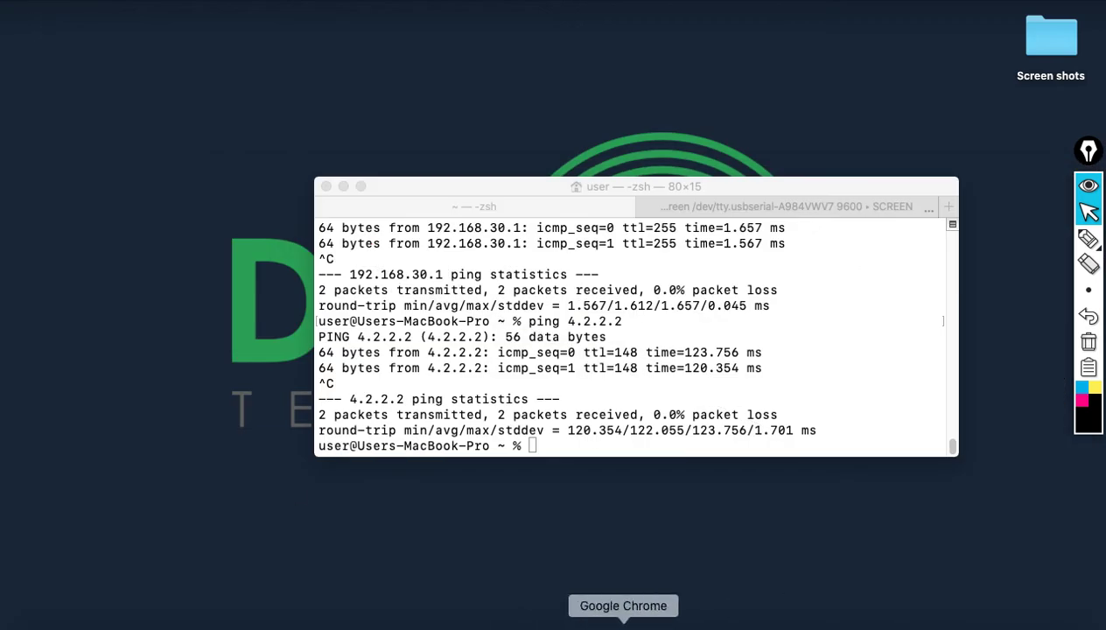
pyautogui.click(623, 623)
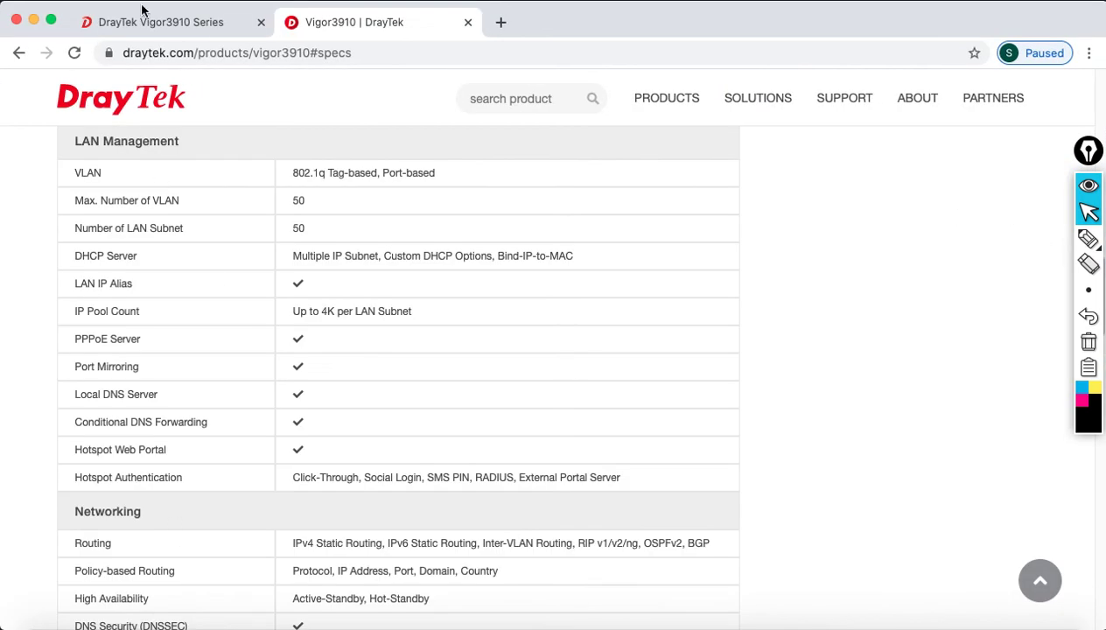
# - In the router tab, load the Vigor3910 login page at its new address 192.168.30.1
pyautogui.click(143, 10)
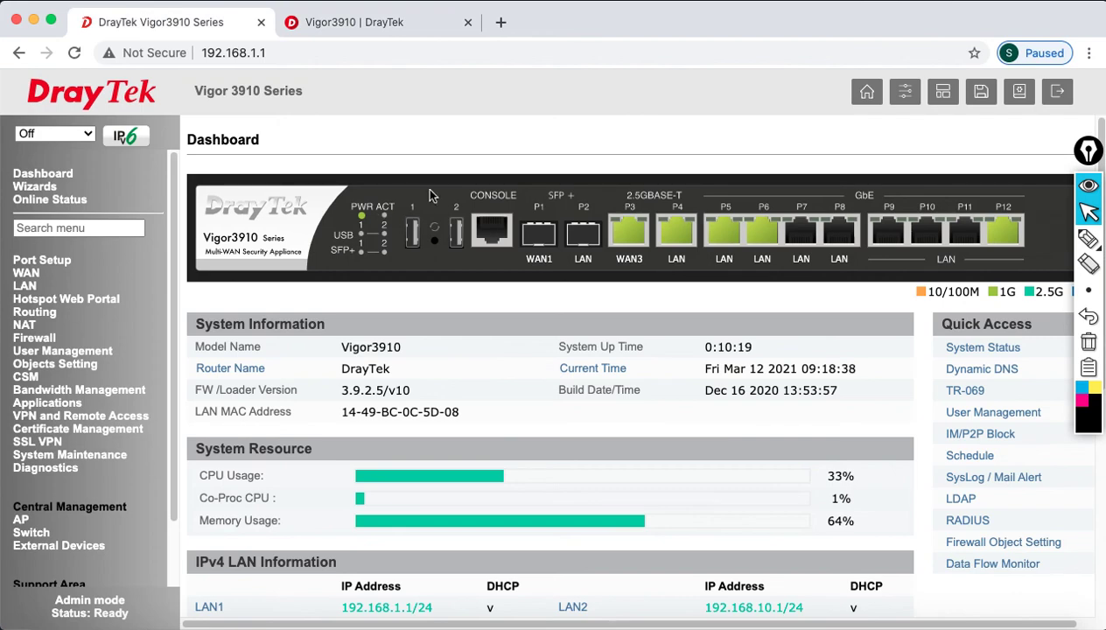
pyautogui.click(74, 54)
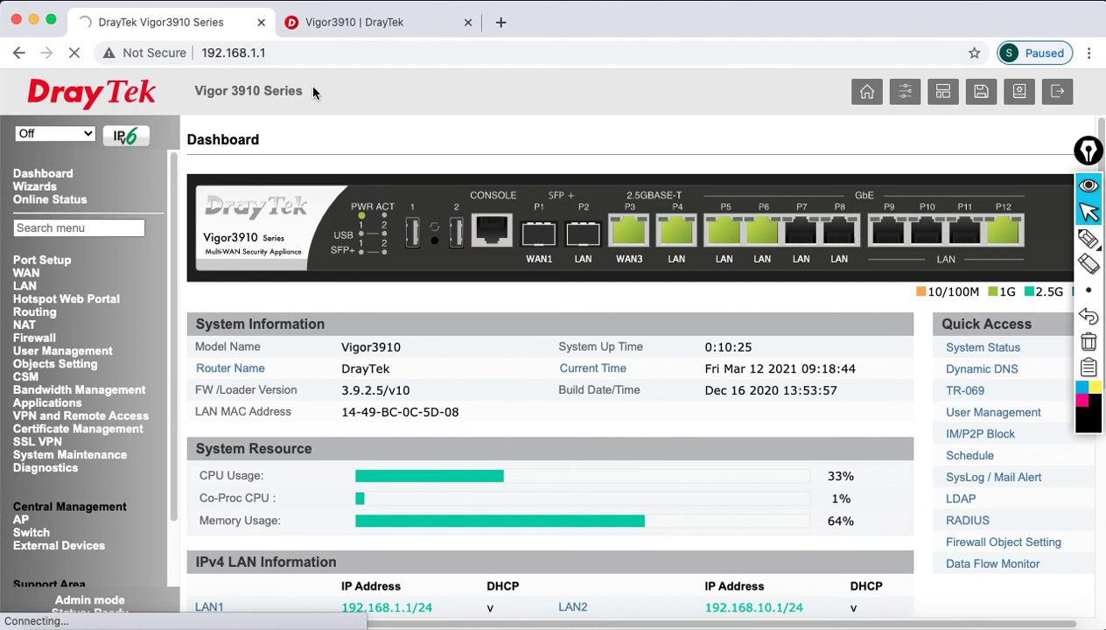
pyautogui.click(293, 46)
pyautogui.write('192.17')
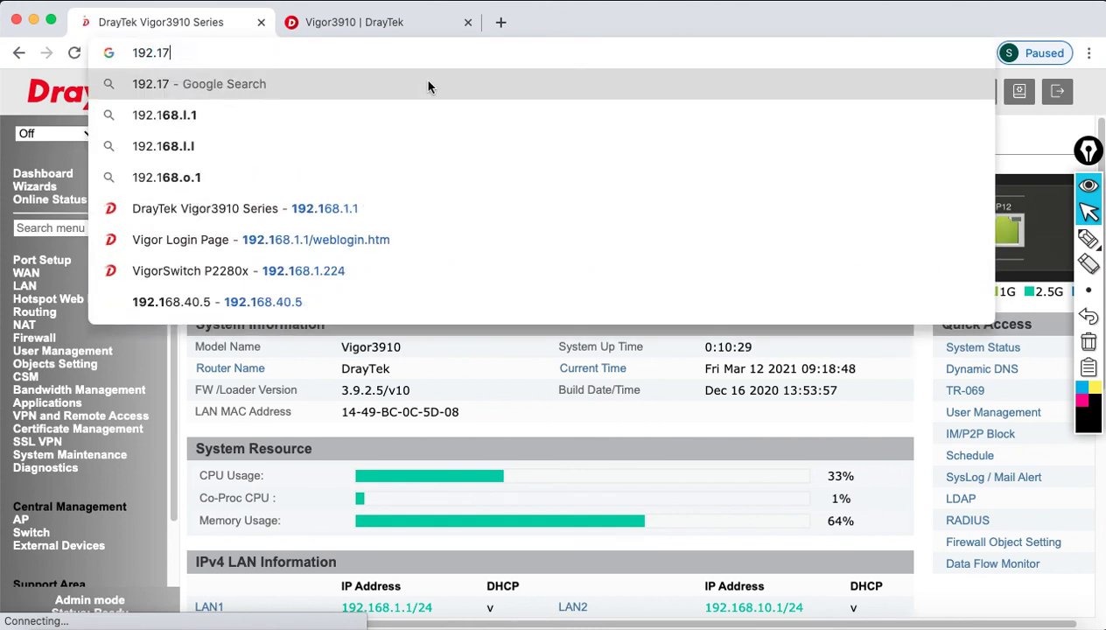
pyautogui.press('BackSpace')
pyautogui.write('68.3')
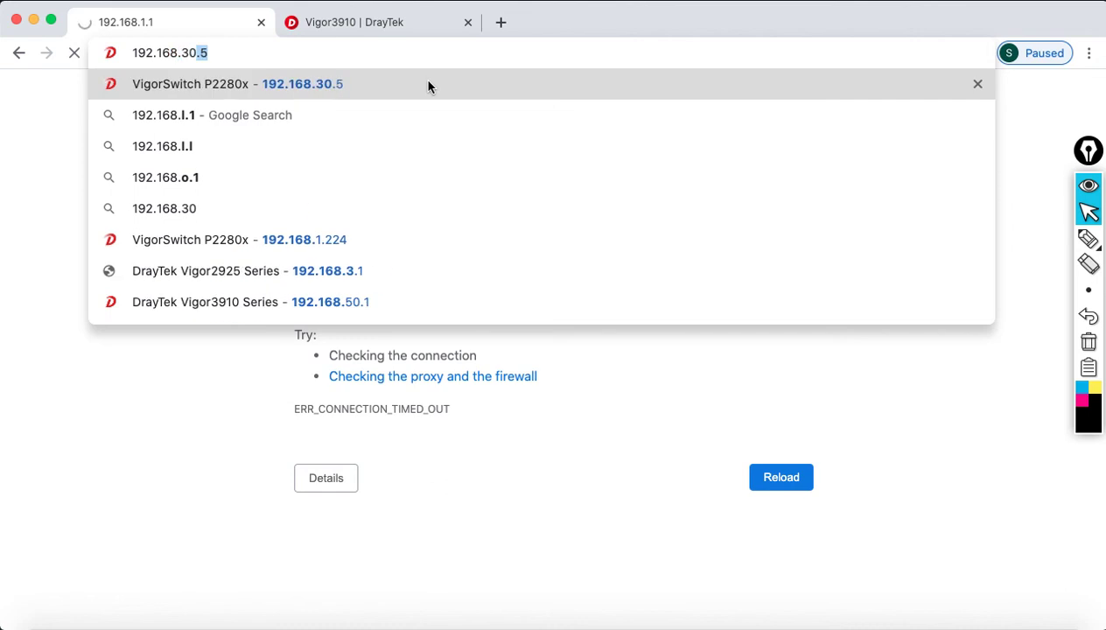
pyautogui.write('0.1')
pyautogui.press('Return')
# - Log in with the admin username and password to reach the Dashboard
pyautogui.write('admin')
pyautogui.press('Tab')
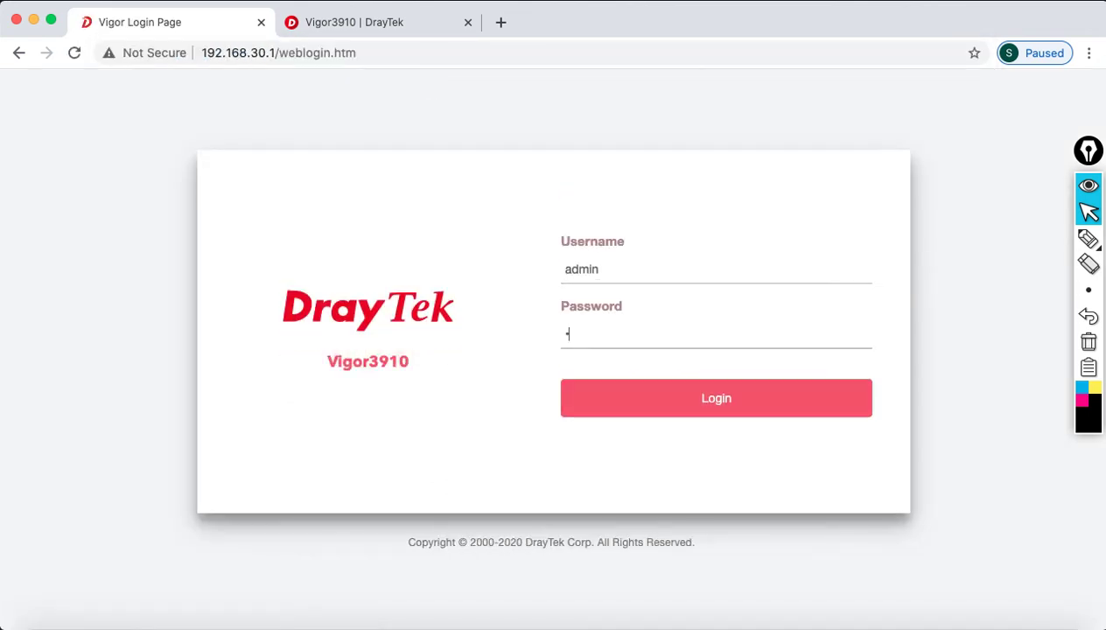
pyautogui.write('••••••••')
pyautogui.press('Return')
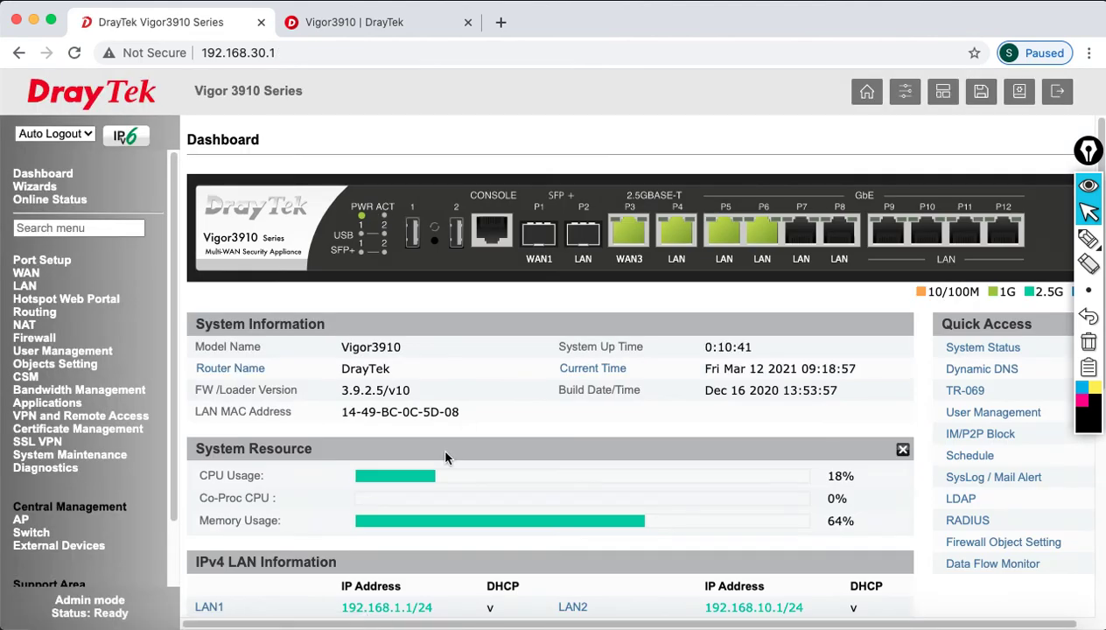
# - Check the Diagnostics DHCP Table for the client's lease, MAC address and host ID Users-MBP
pyautogui.click(77, 469)
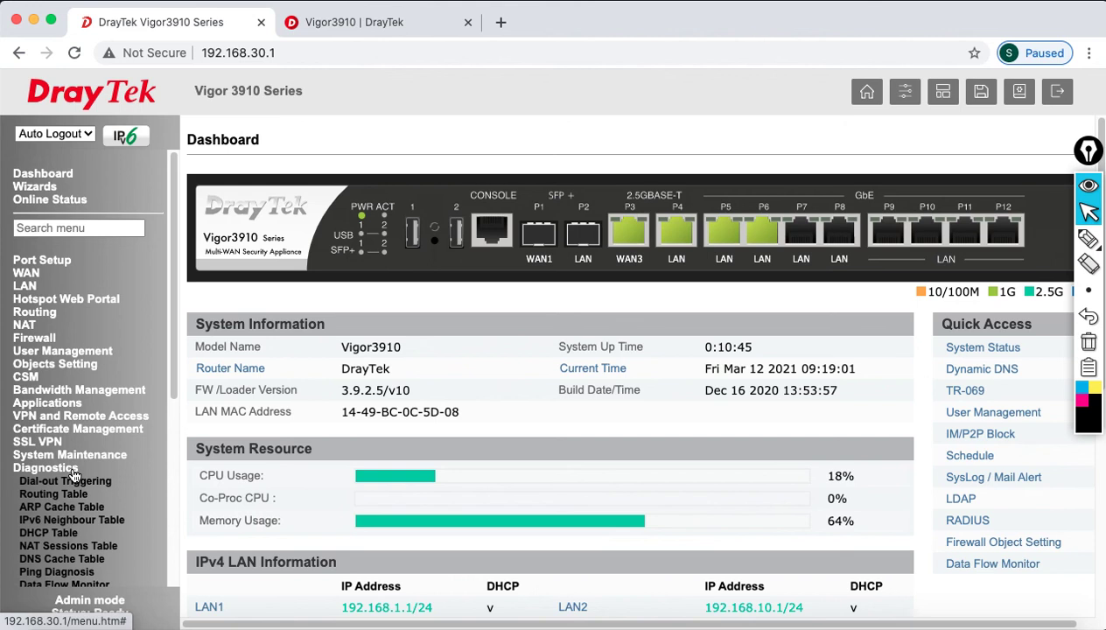
pyautogui.click(76, 536)
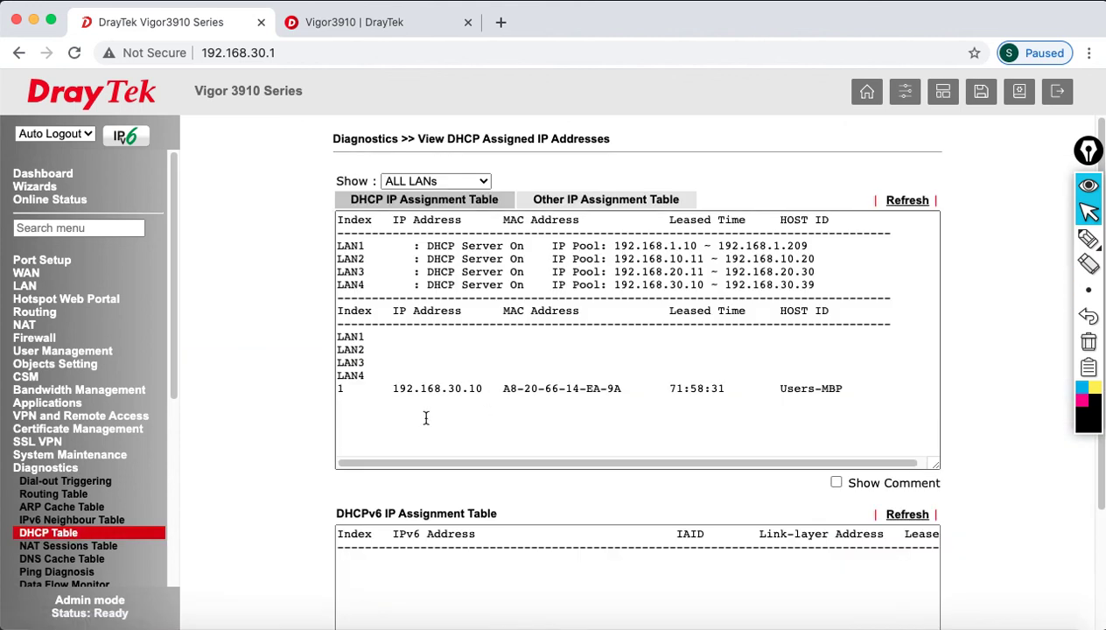
pyautogui.moveTo(349, 389); pyautogui.dragTo(845, 386)
pyautogui.click(484, 374)
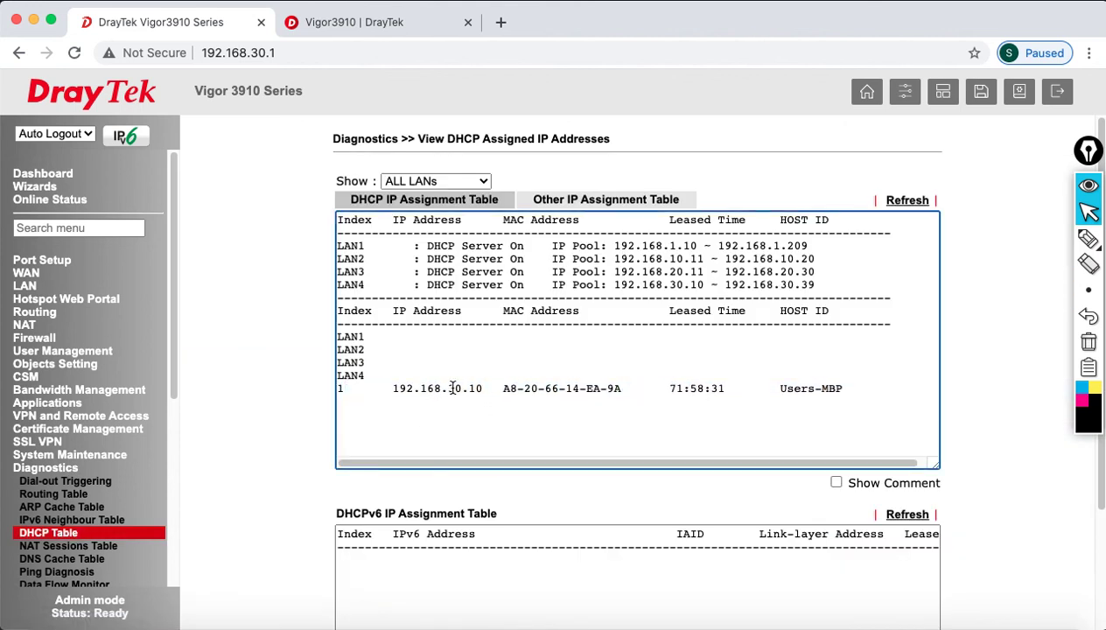
pyautogui.moveTo(395, 387); pyautogui.dragTo(618, 389)
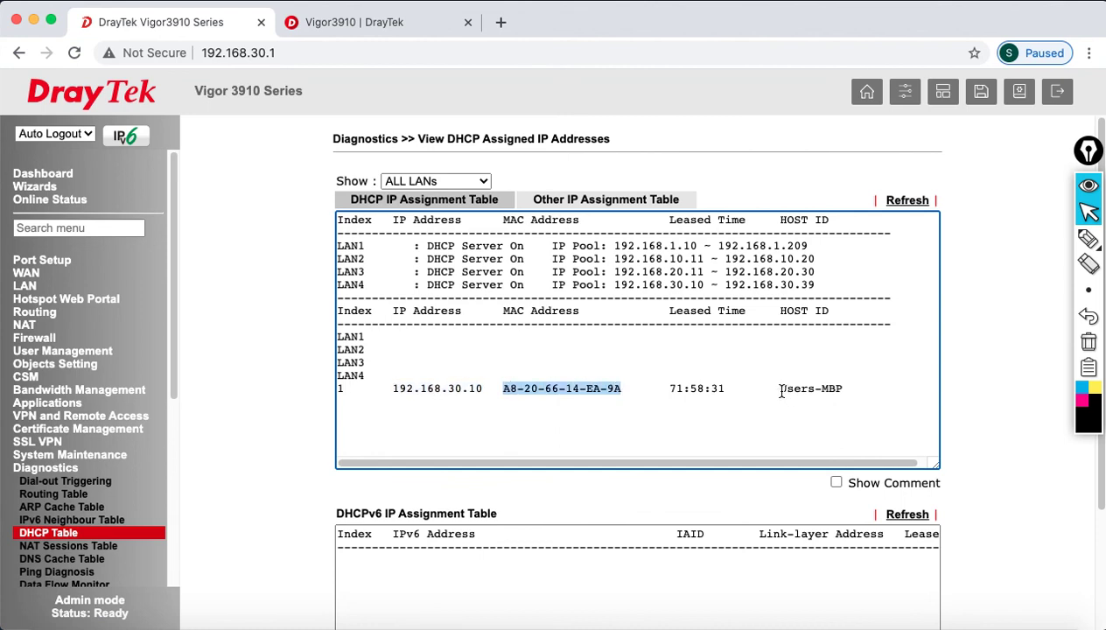
pyautogui.moveTo(778, 389); pyautogui.dragTo(844, 392)
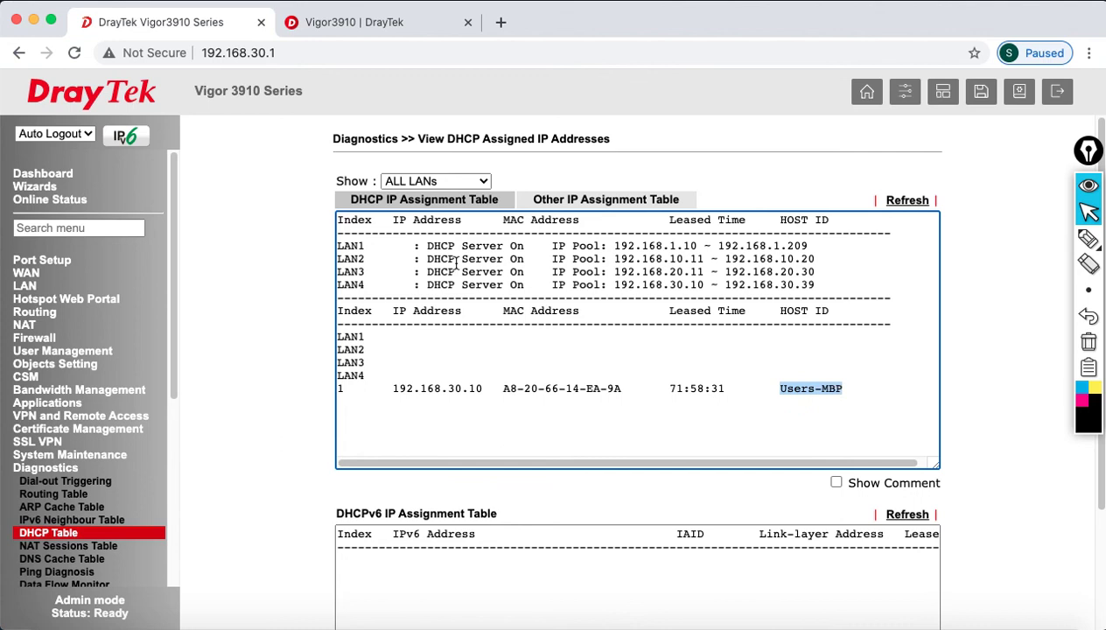
pyautogui.click(344, 246)
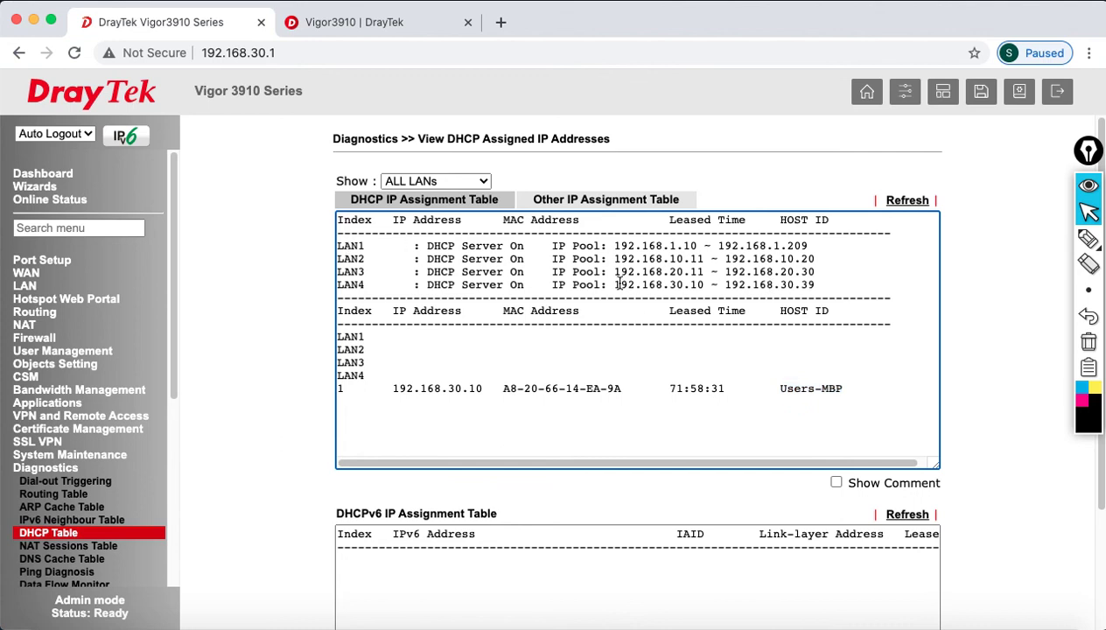
# - Review the Routing Table and the NAT Sessions Table entries from the LAN clients
pyautogui.click(45, 494)
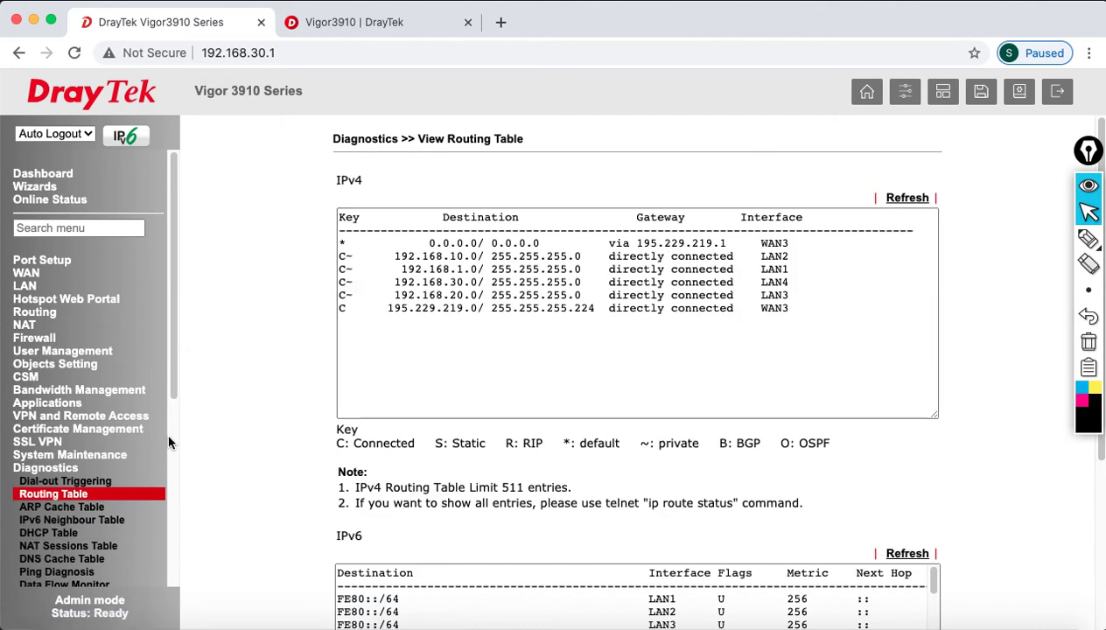
pyautogui.click(100, 548)
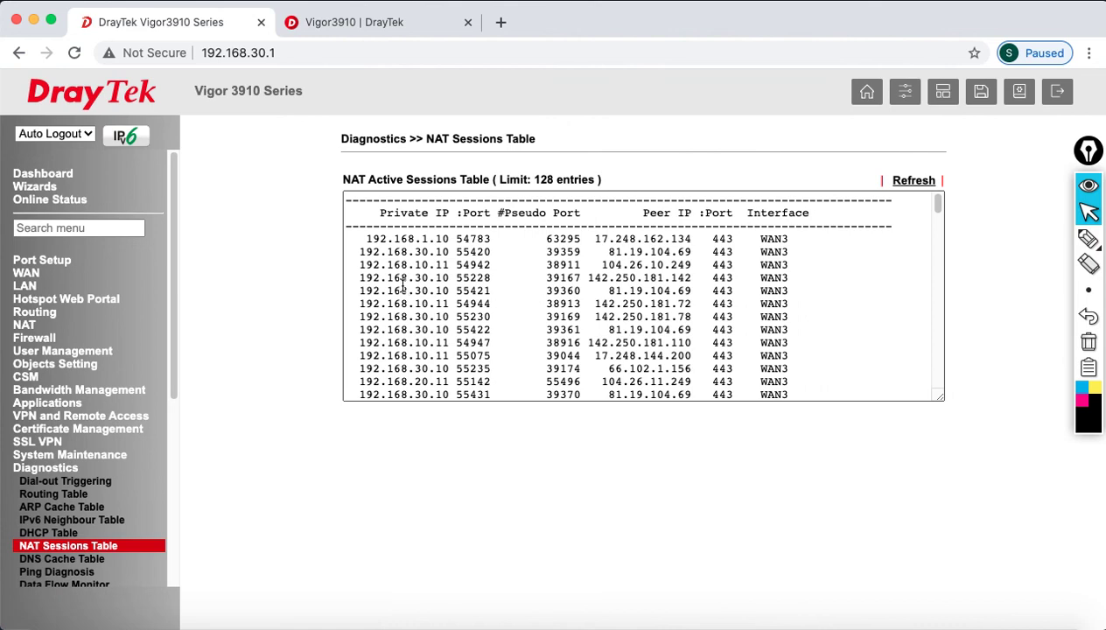
pyautogui.moveTo(387, 252); pyautogui.dragTo(557, 375)
pyautogui.scroll(-8, 561, 368)
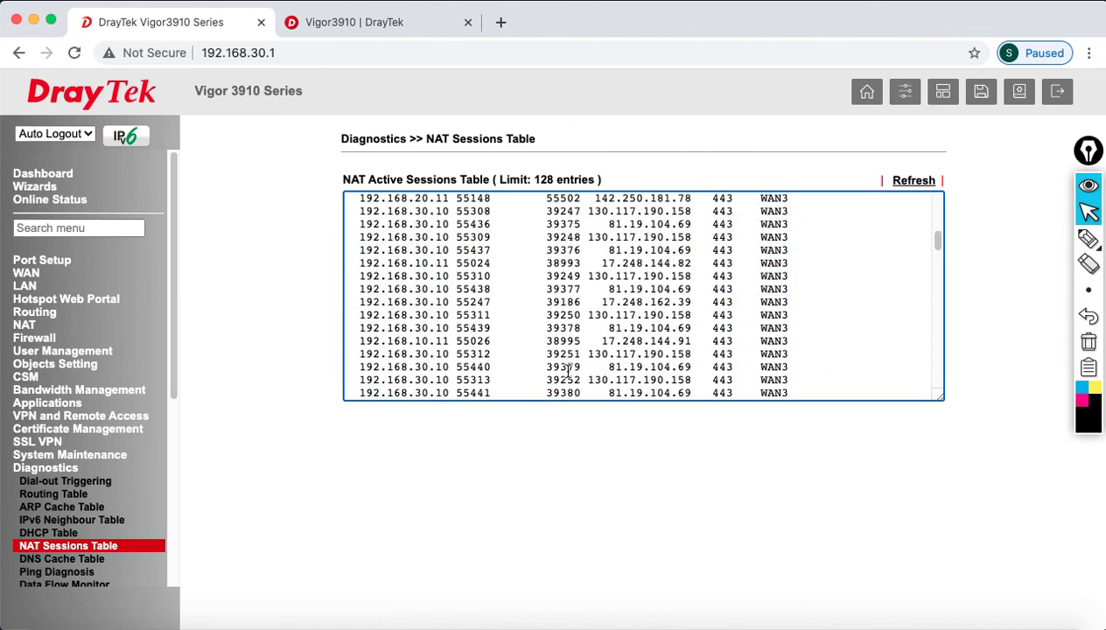
pyautogui.scroll(8, 566, 362)
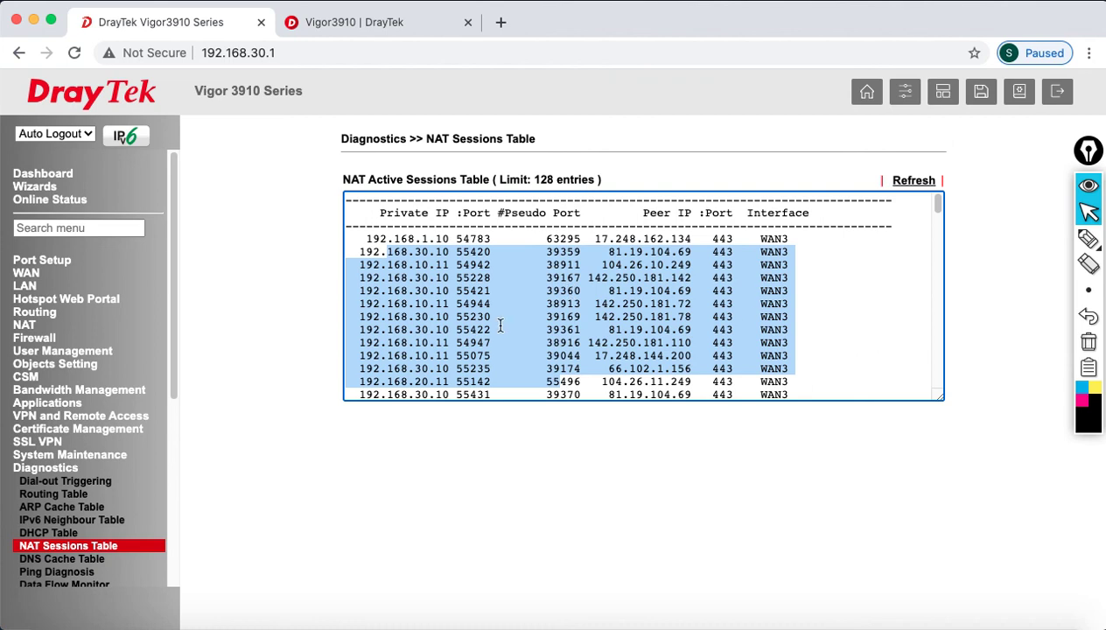
# - Log out of the router and present the 'Thank you for watching' slide in PowerPoint
pyautogui.click(1058, 94)
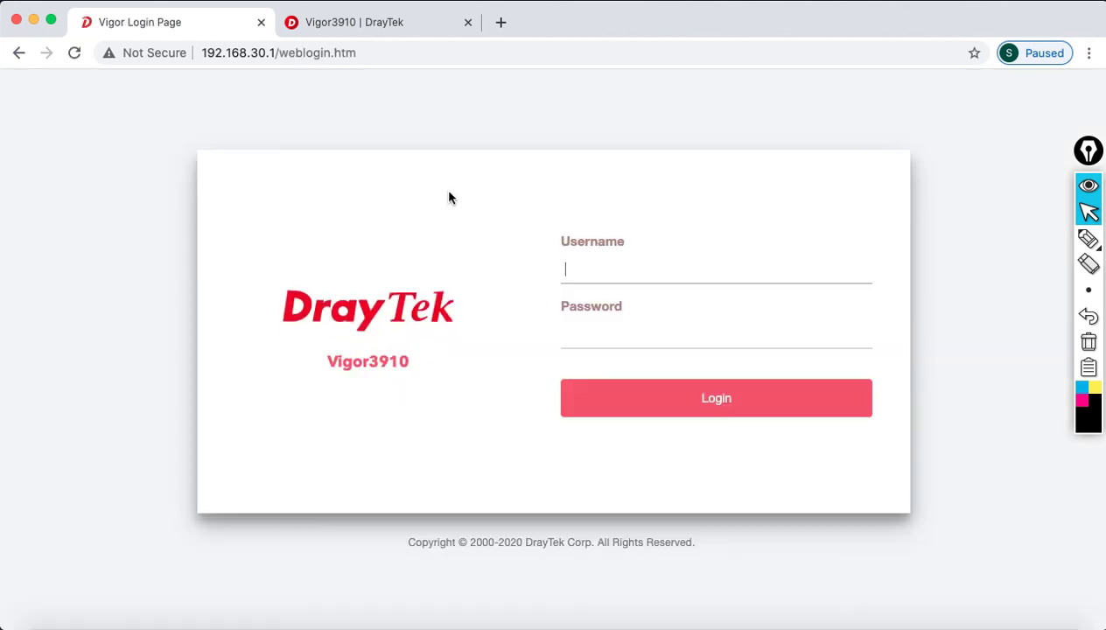
pyautogui.click(906, 627)
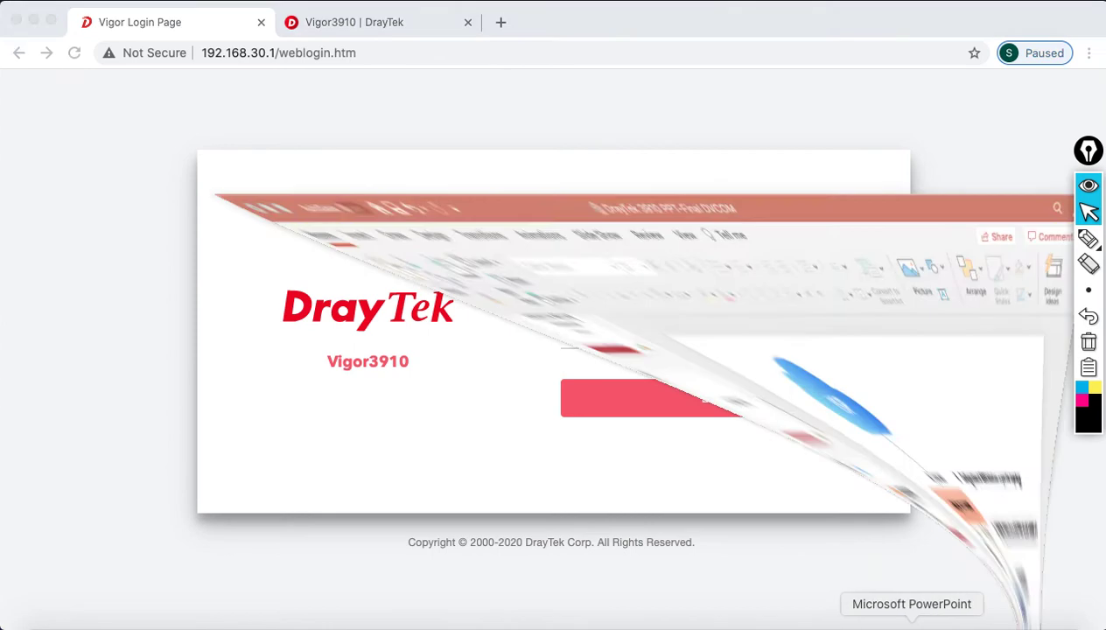
pyautogui.click(117, 554)
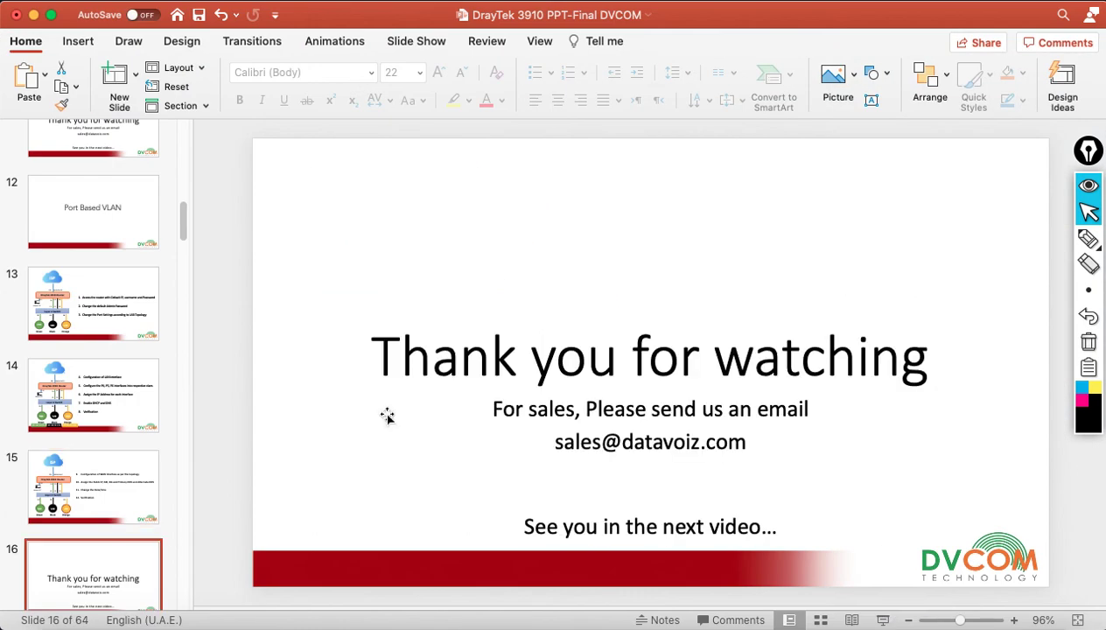
pyautogui.click(883, 620)
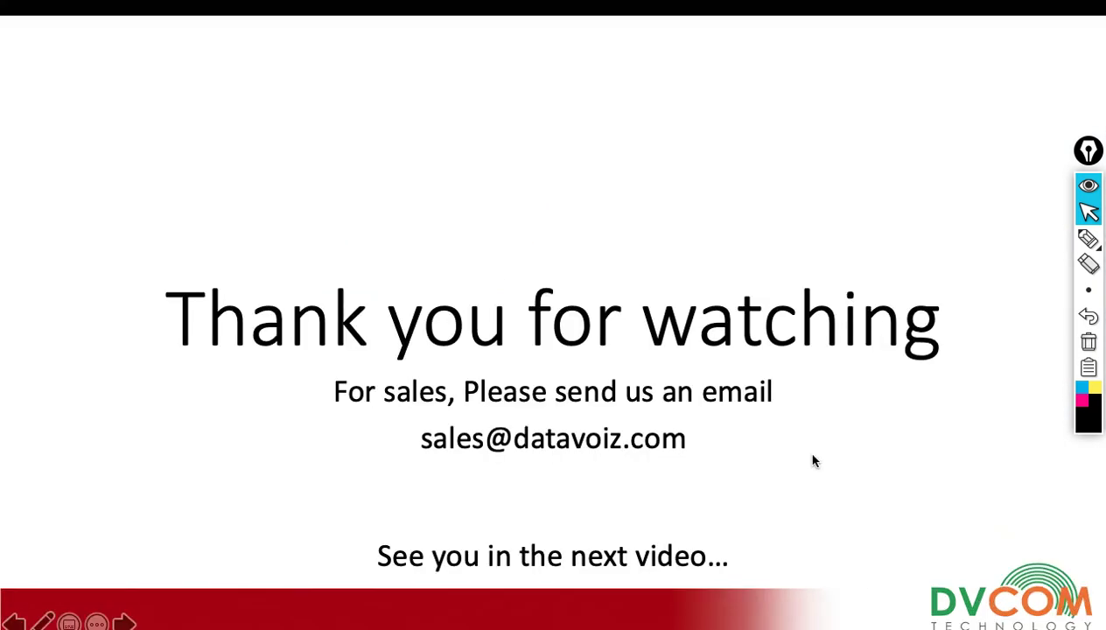